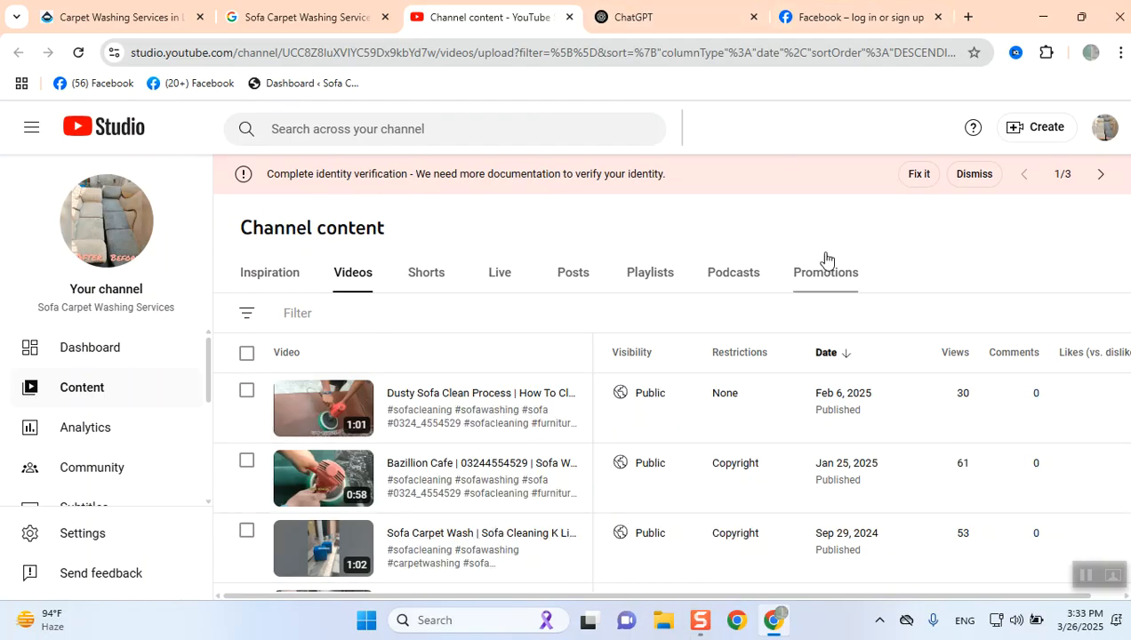
- Switch to the Facebook tab and navigate it to ads.google.com
left_click(794, 24)
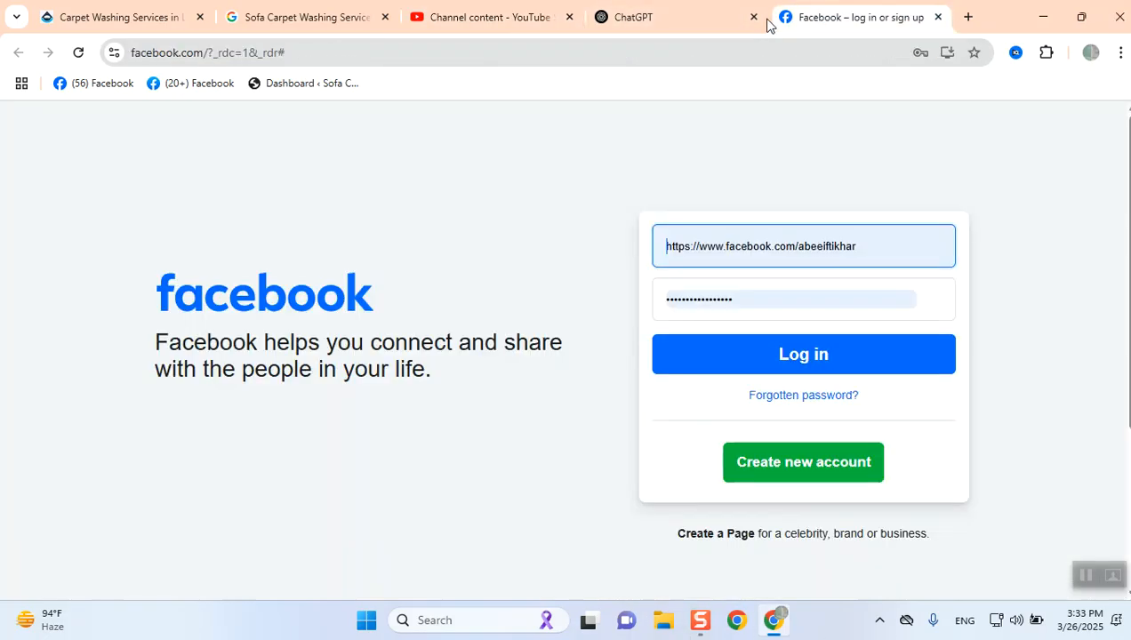
left_click(740, 49)
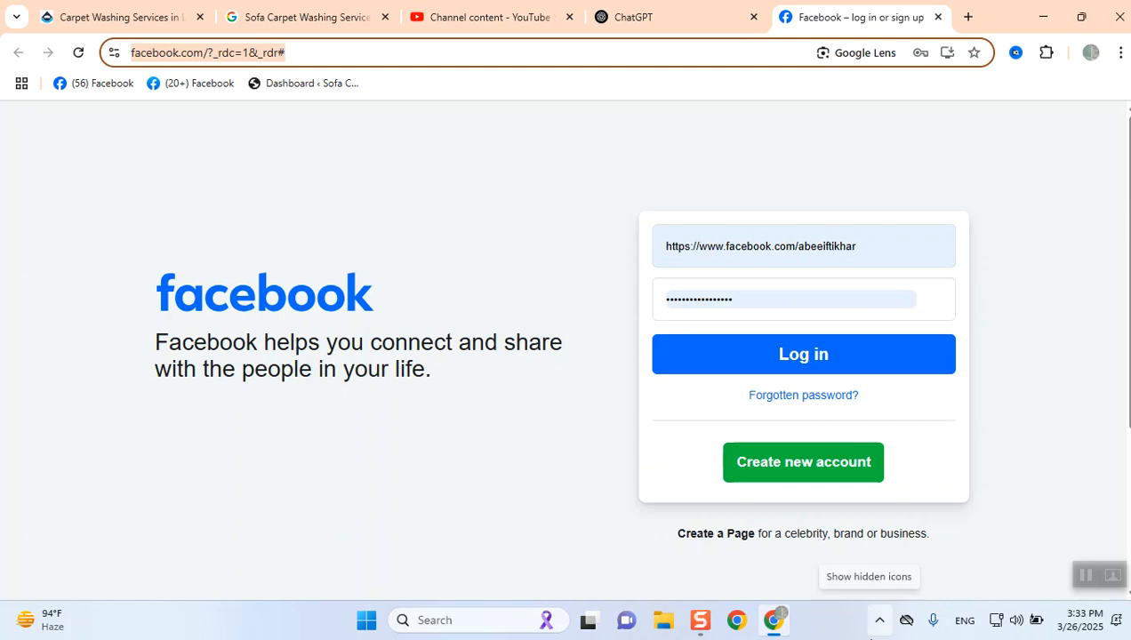
type("ads")
key("Right")
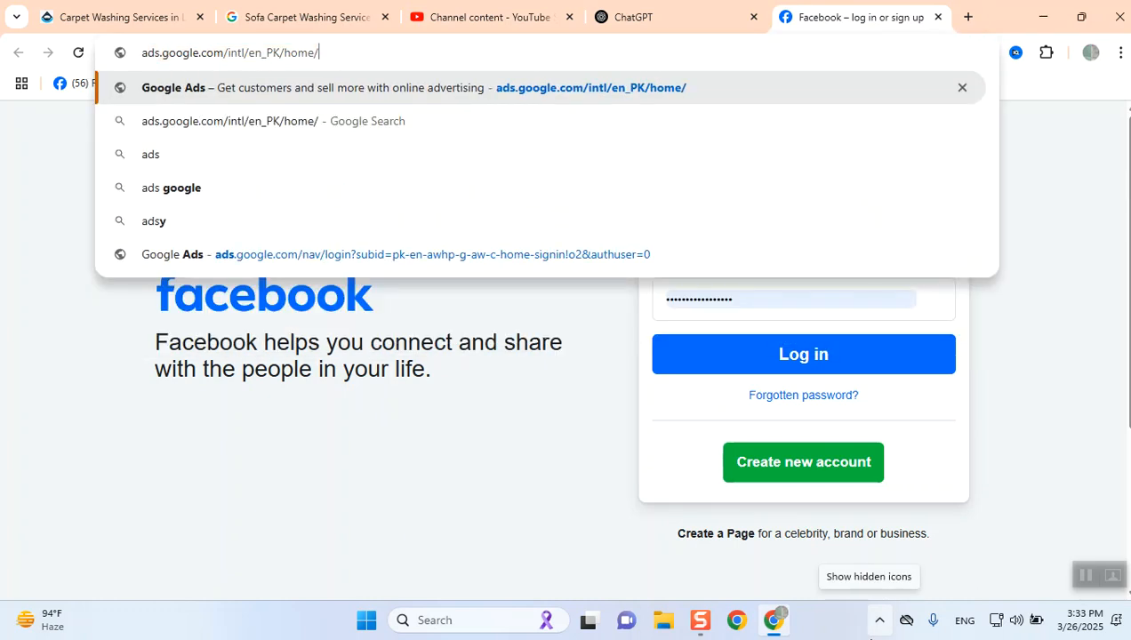
key("BackSpace")
key("BackSpace")
key("BackSpace")
key("BackSpace")
key("BackSpace")
key("BackSpace")
key("BackSpace")
key("BackSpace")
key("BackSpace")
key("BackSpace")
key("BackSpace")
key("BackSpace")
key("BackSpace")
key("BackSpace")
key("BackSpace")
key("BackSpace")
key("BackSpace")
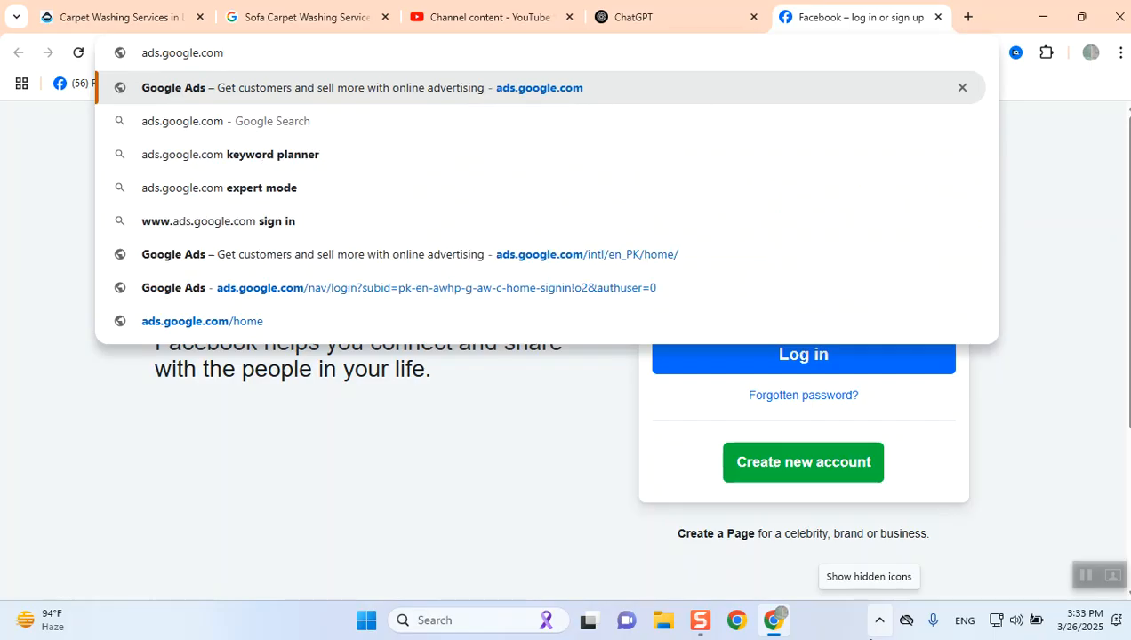
key("Return")
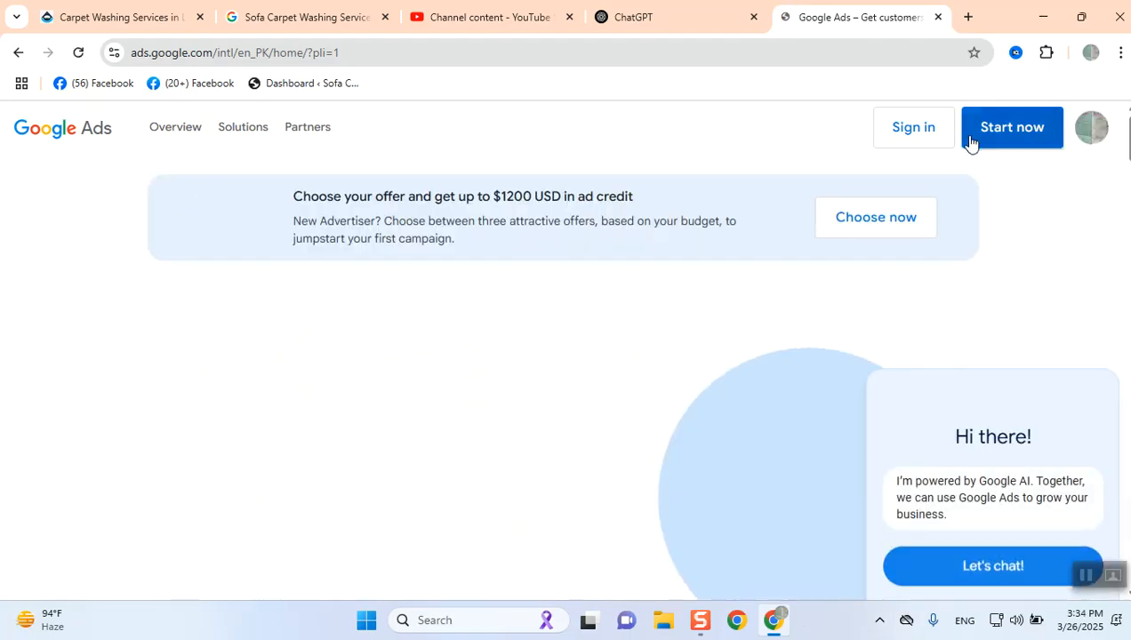
- Sign in to Google Ads and open the Sofa Carpet Washing Services account
left_click(912, 136)
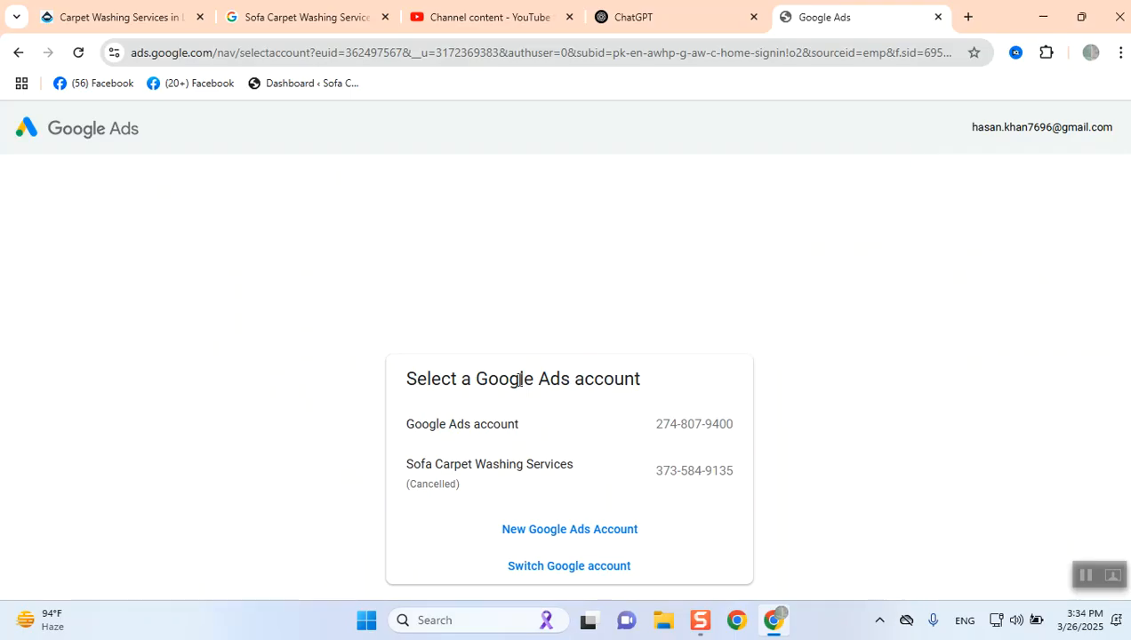
left_click(496, 483)
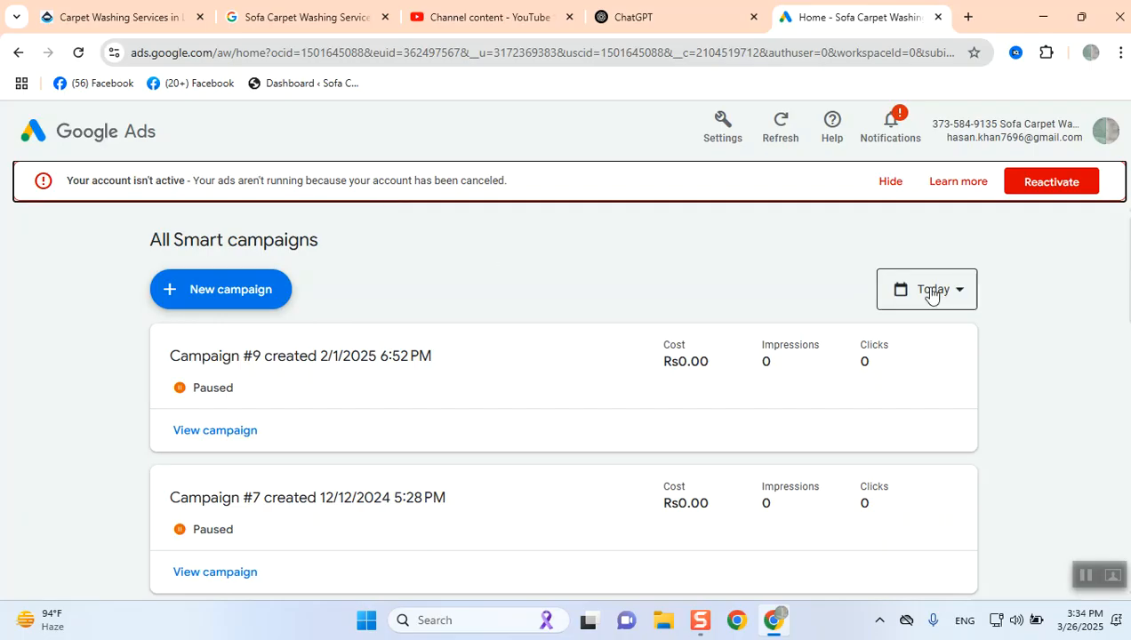
- Reactivate the cancelled Google Ads account from its preferences, completing the I'm not a robot check
left_click(1036, 184)
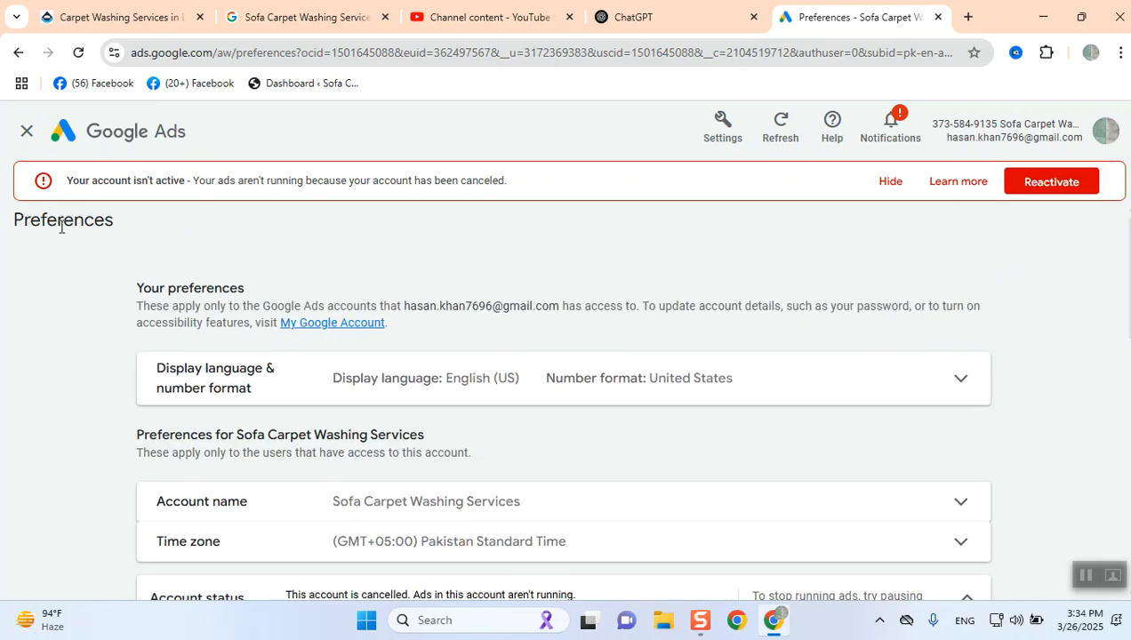
scroll(598, 428, "down", 2)
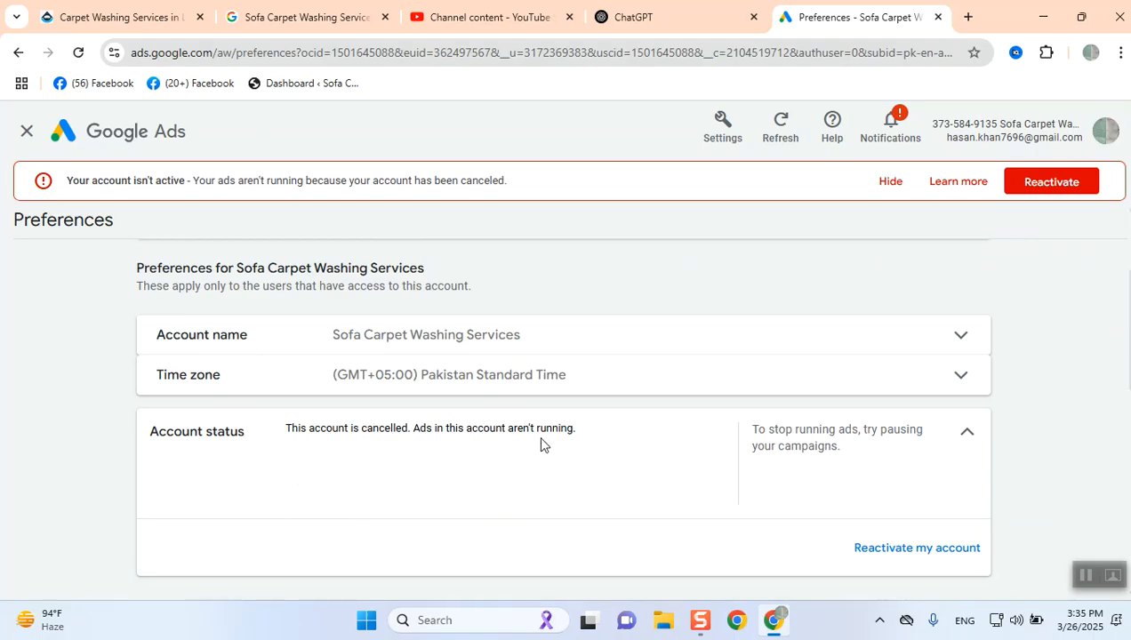
left_click(876, 556)
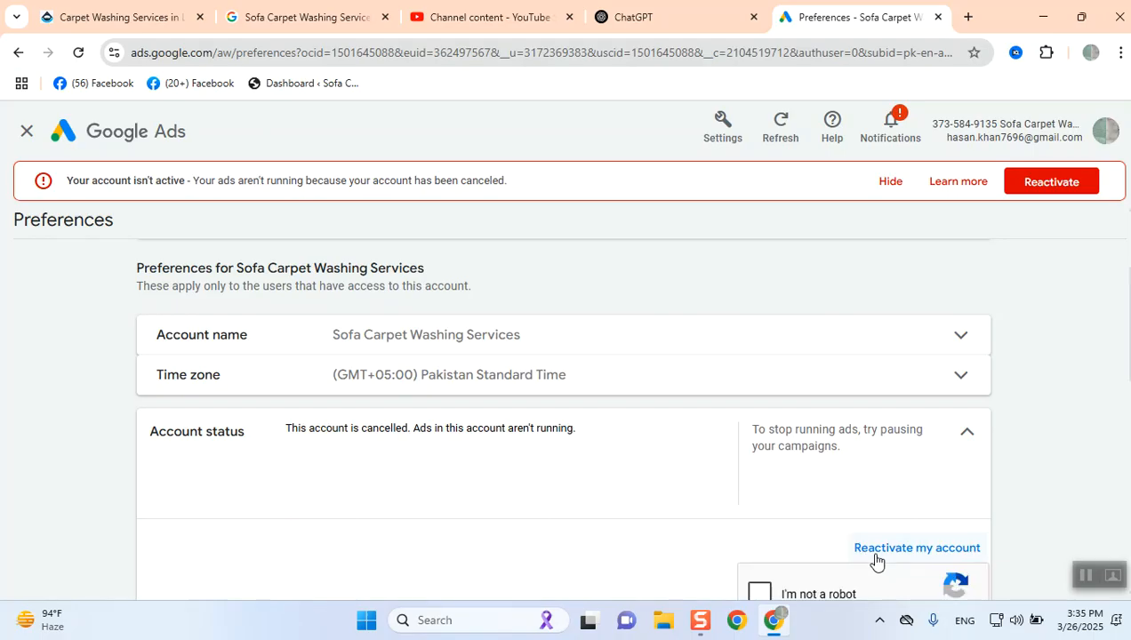
scroll(876, 560, "down", 2)
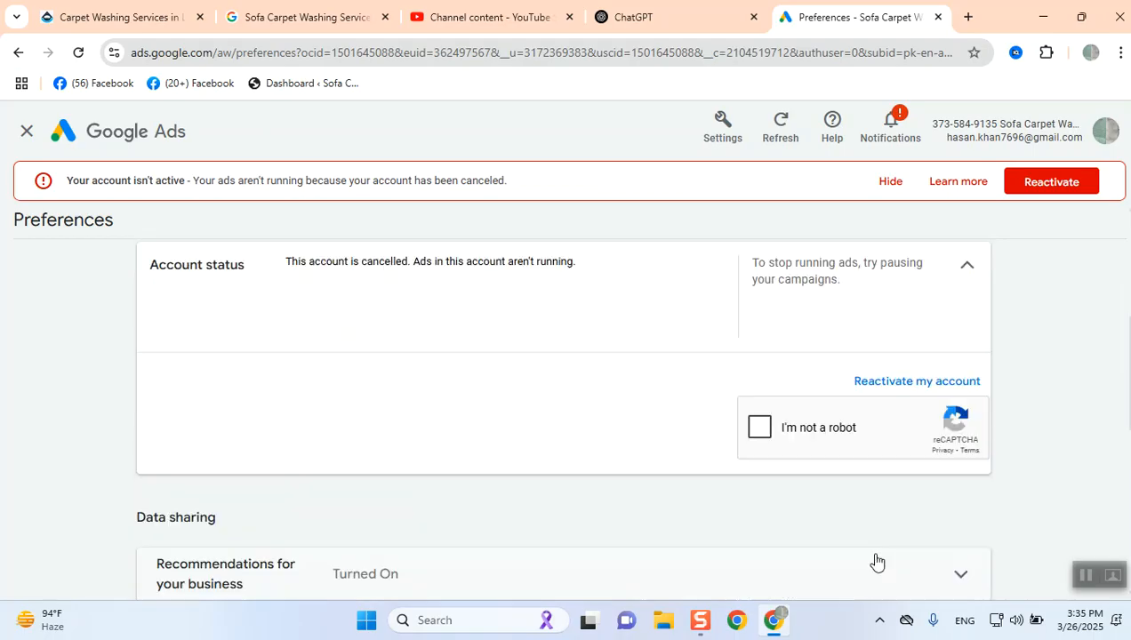
left_click(758, 428)
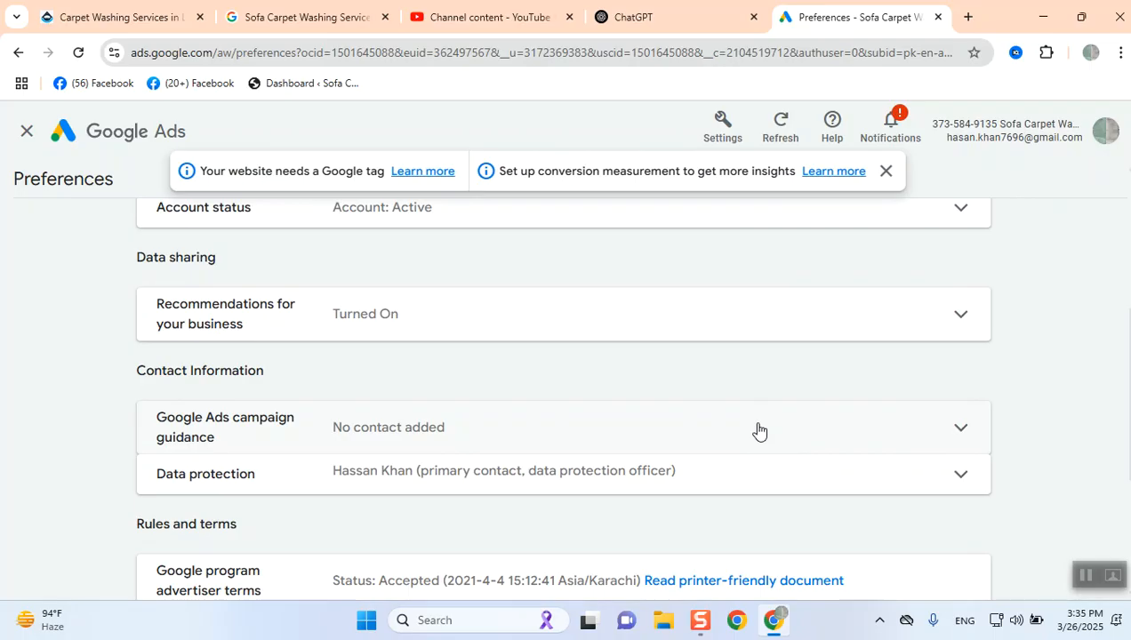
- Review the account preferences, dismiss the Google tag notice and close the Preferences page
scroll(759, 431, "down", 2)
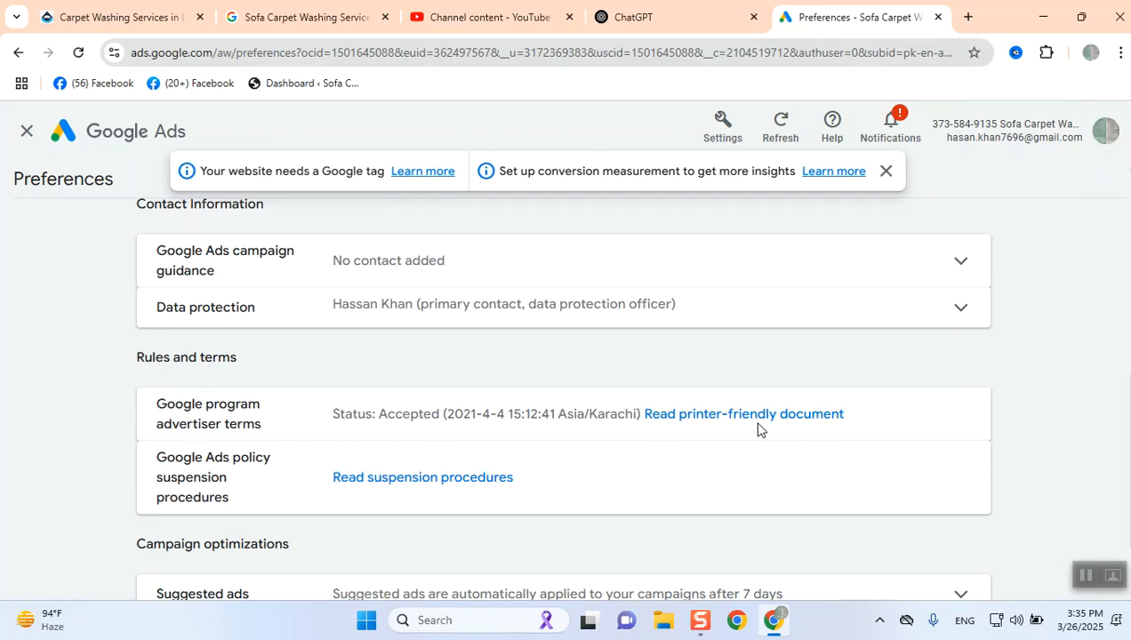
scroll(758, 430, "down", 2)
scroll(759, 430, "up", 3)
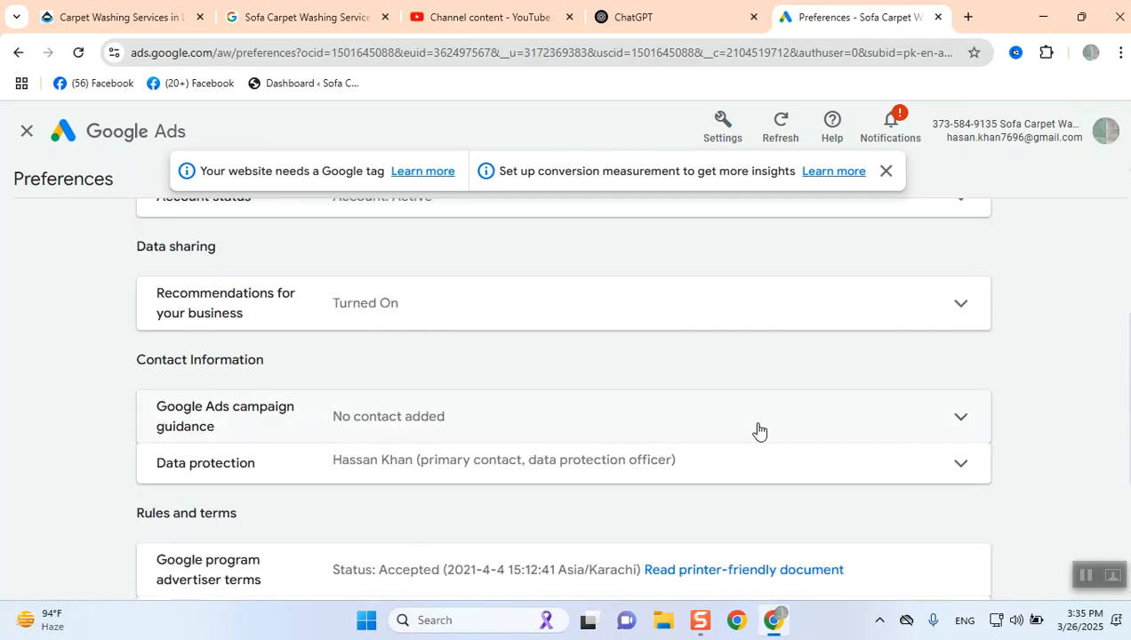
scroll(759, 430, "up", 2)
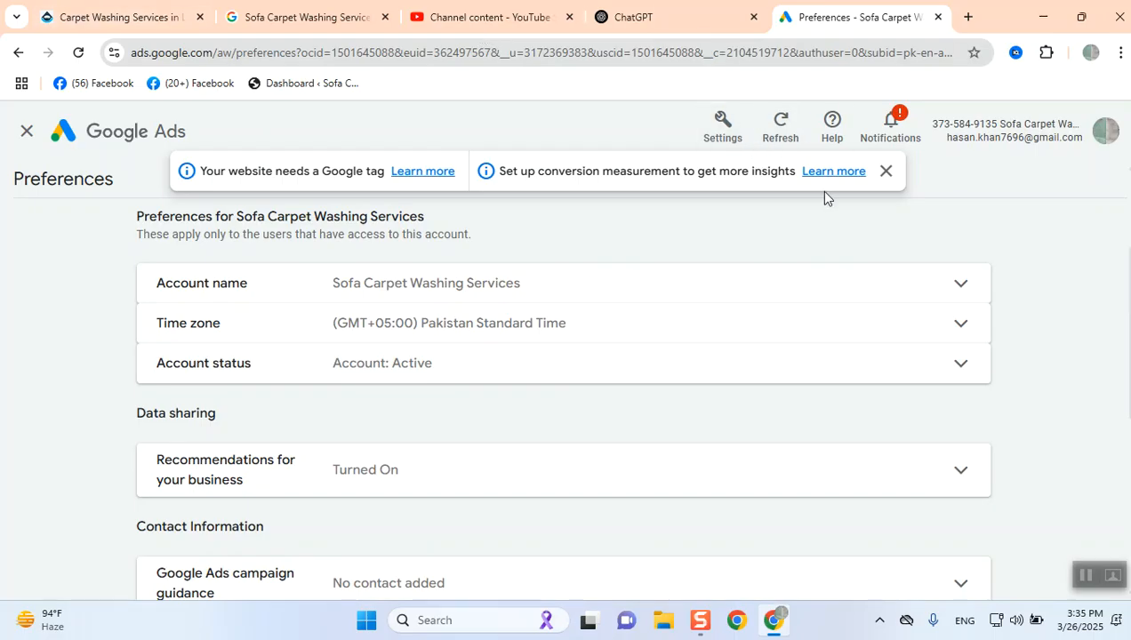
left_click(885, 172)
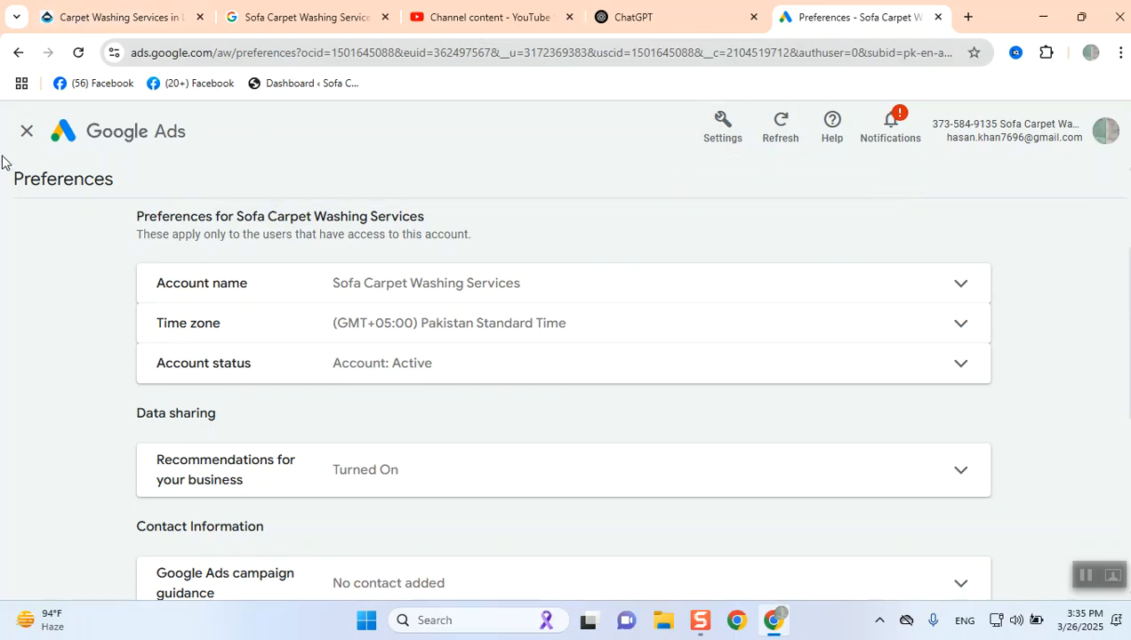
left_click(36, 135)
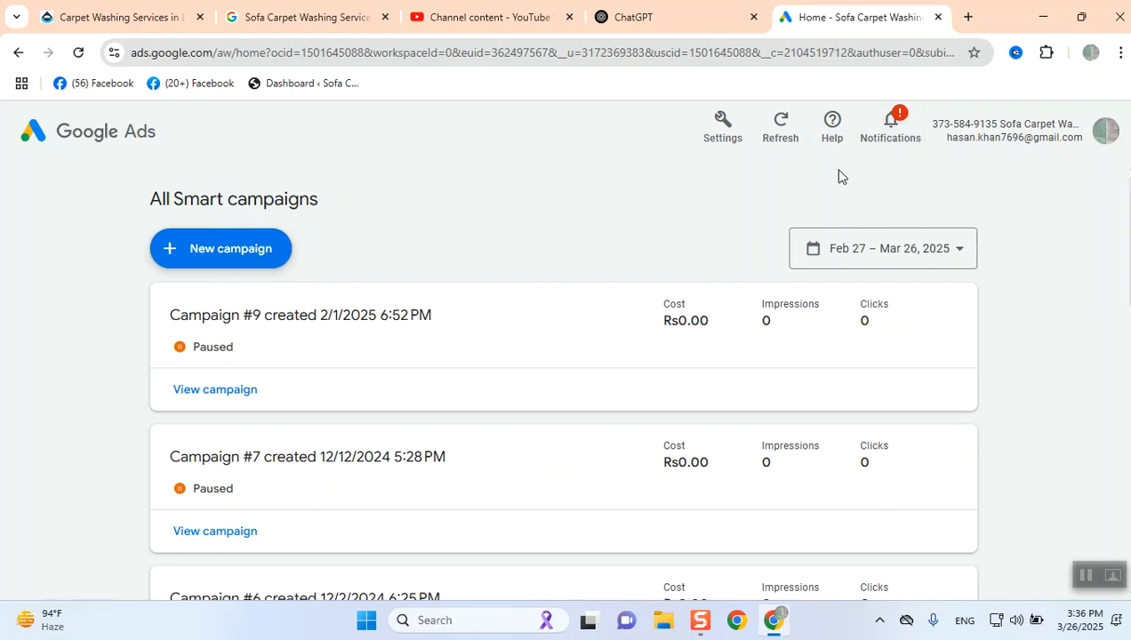
- Start a new Smart campaign for the account
left_click(201, 259)
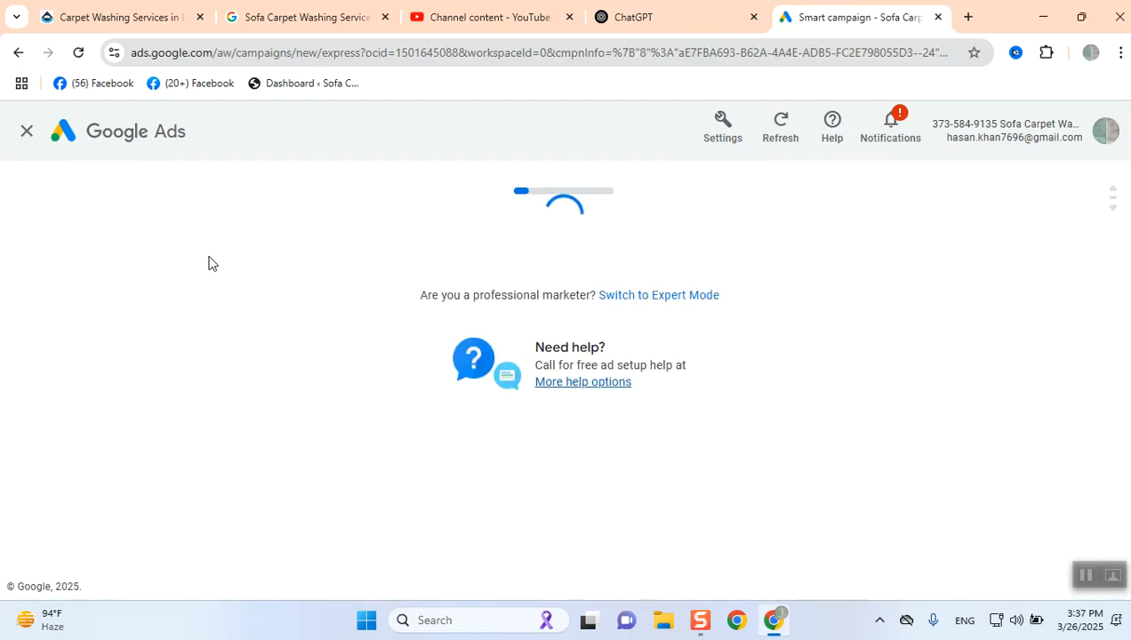
scroll(596, 364, "down", 2)
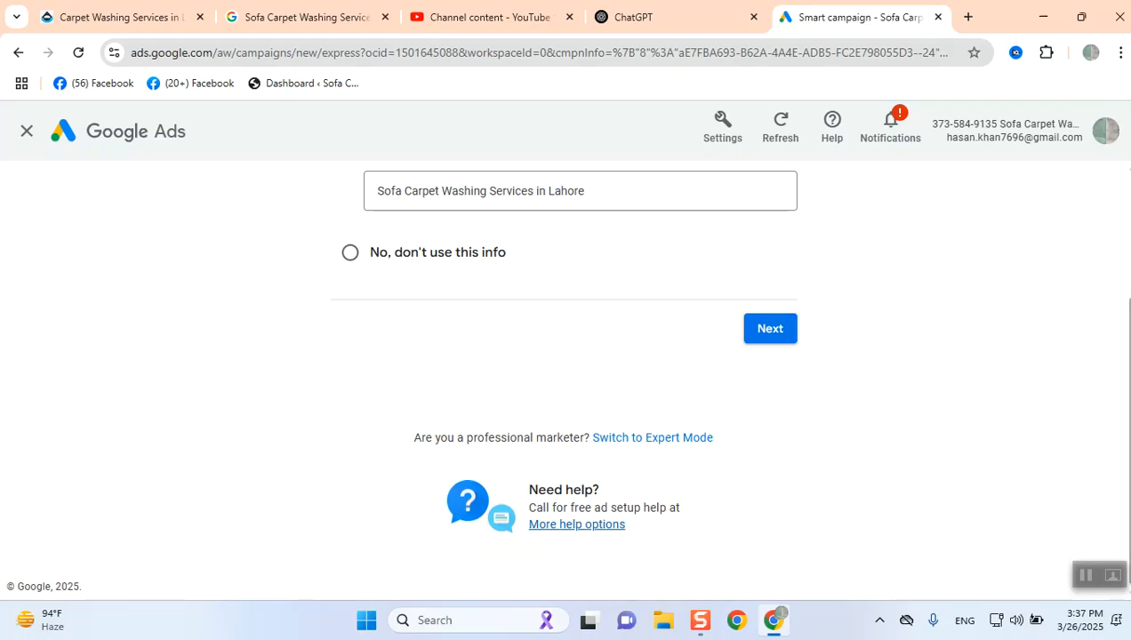
- Switch to the other Google Ads account and dismiss its balance exhausted alert
left_click(1107, 135)
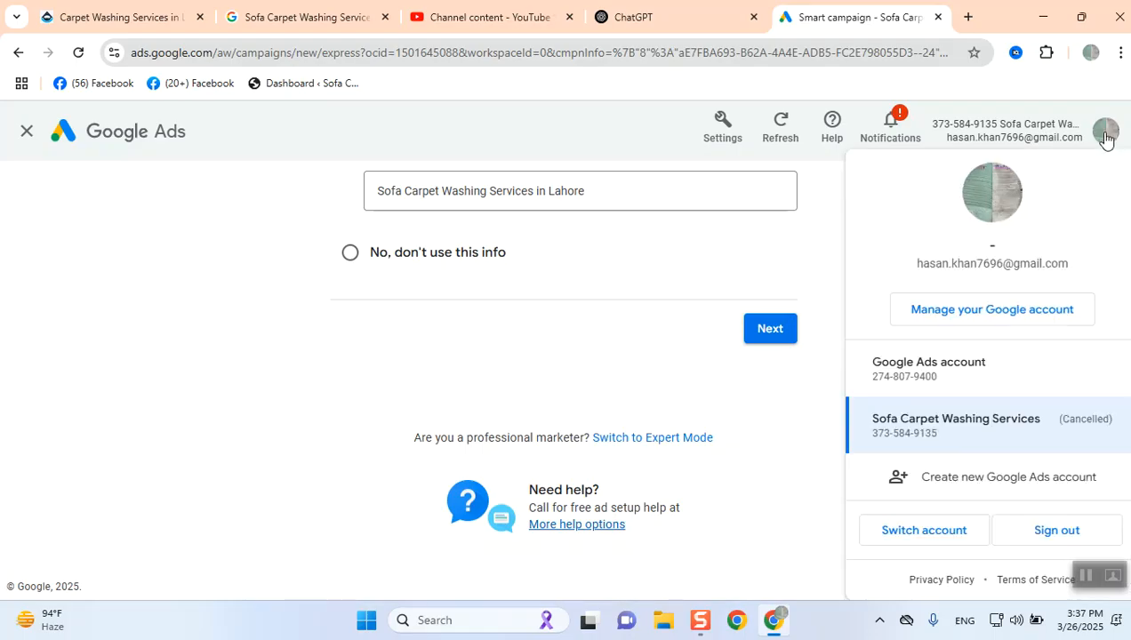
left_click(926, 383)
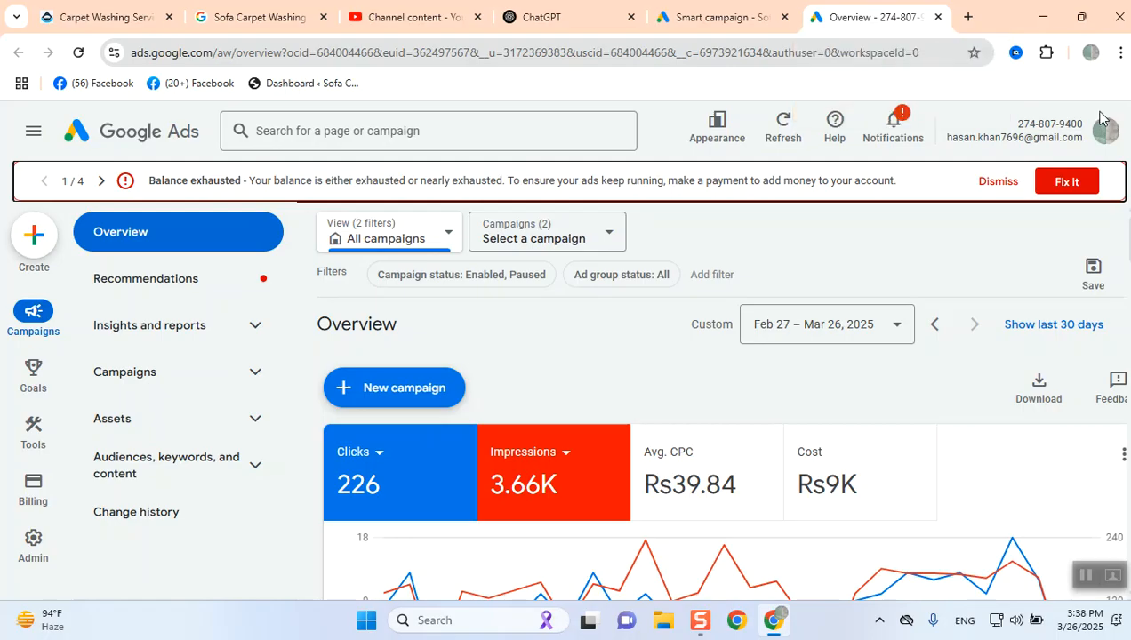
left_click(998, 183)
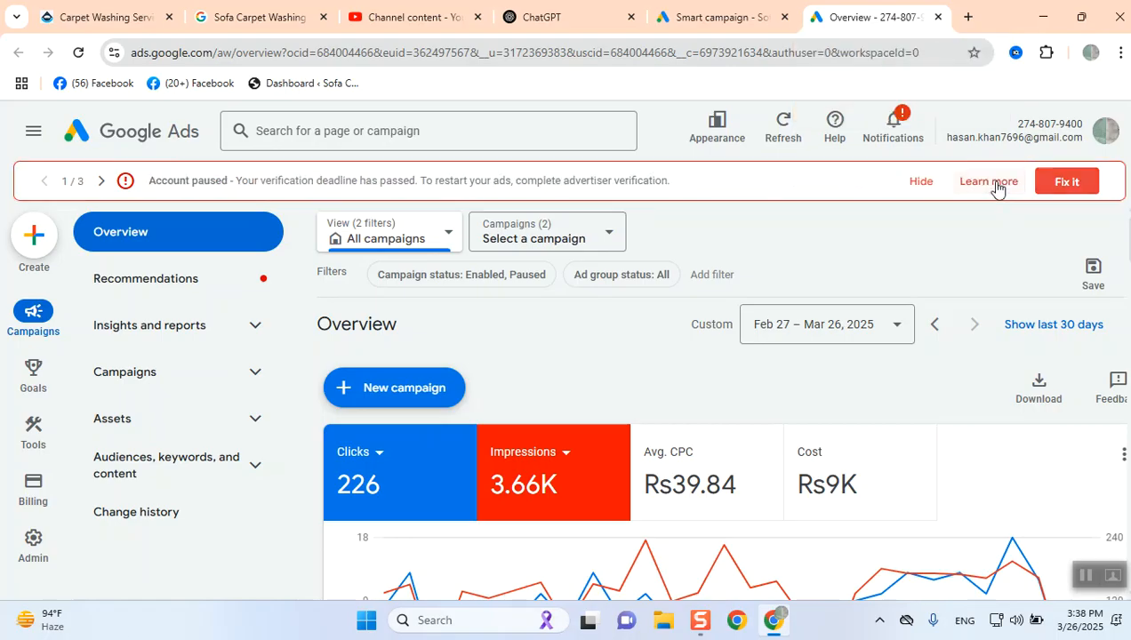
- Return to the Smart campaign setup and view its business profile linking options
left_click(690, 15)
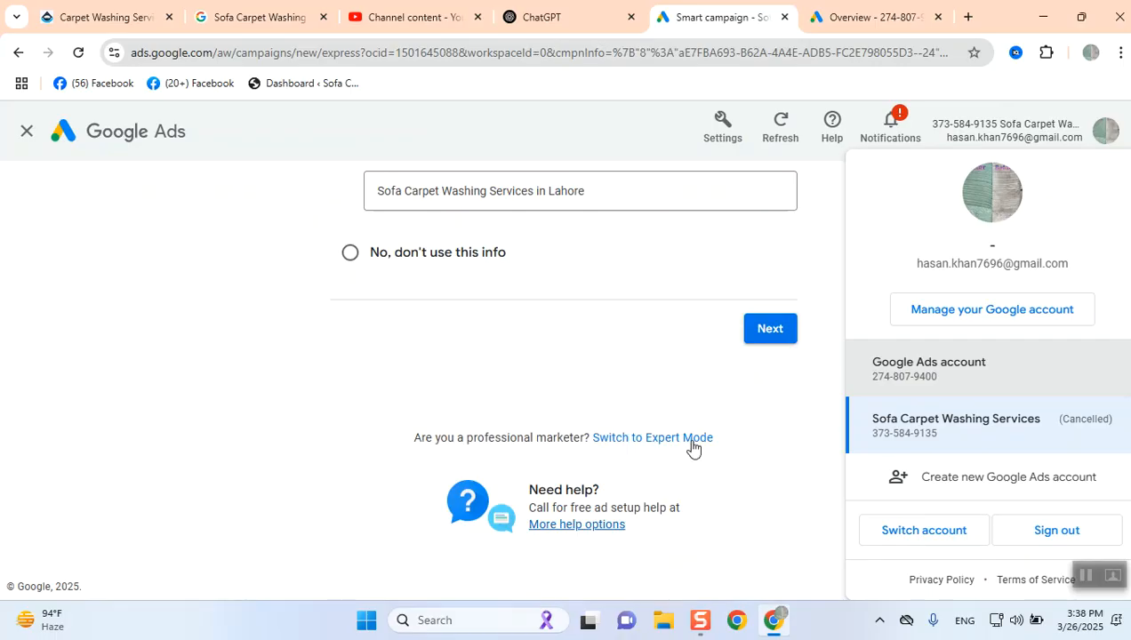
scroll(415, 471, "up", 2)
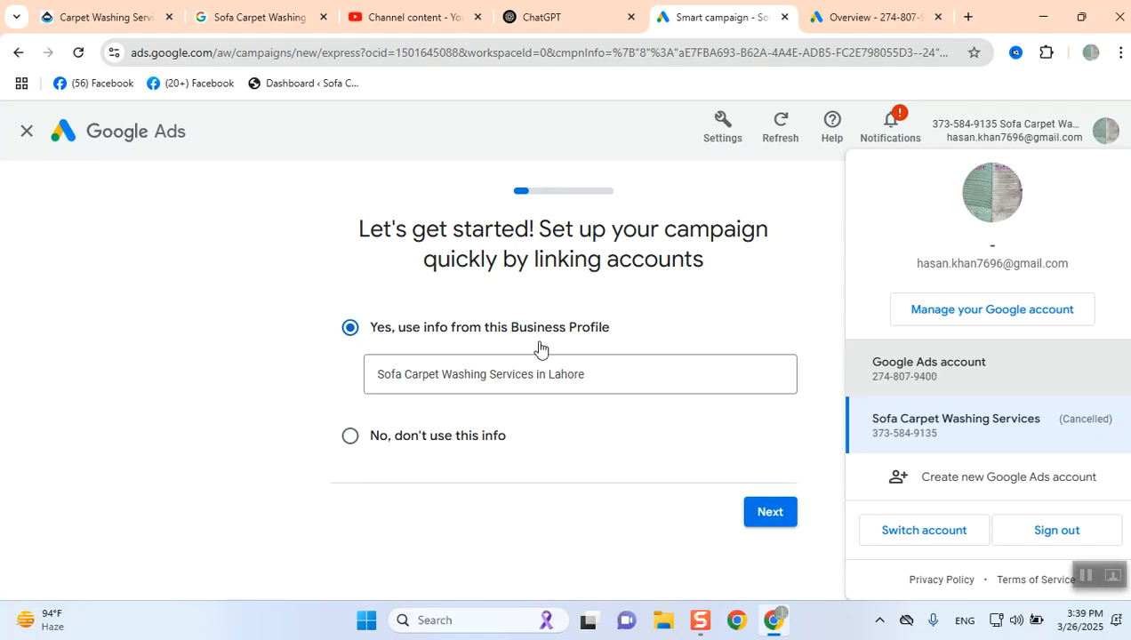
- Open Google Business Profile Manager at business.google.com in a new tab
left_click(967, 18)
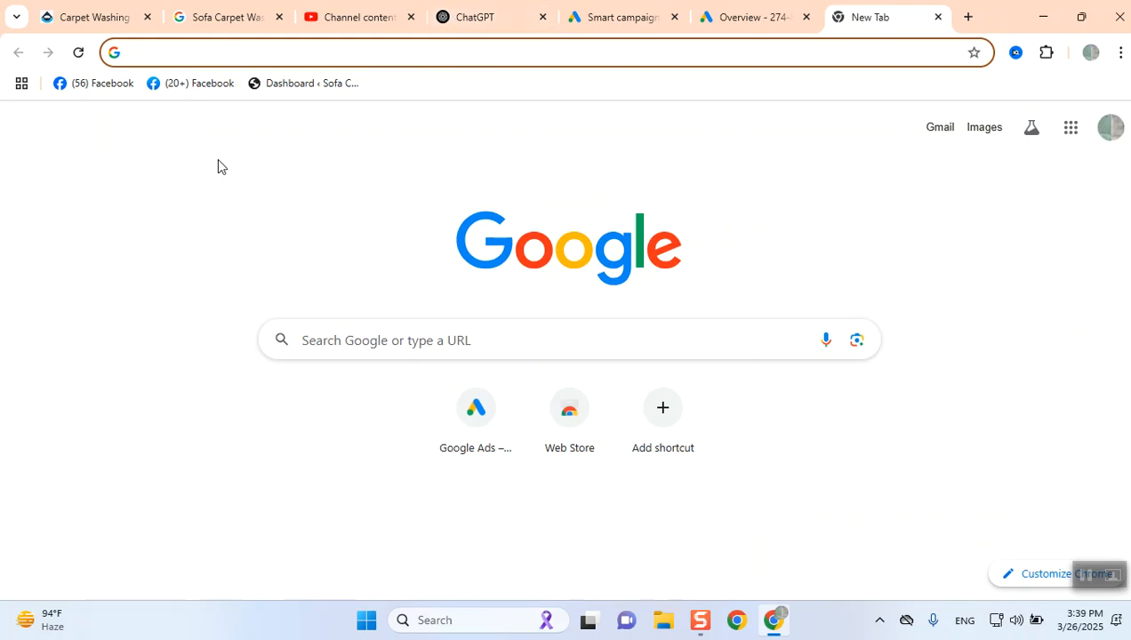
type("busines")
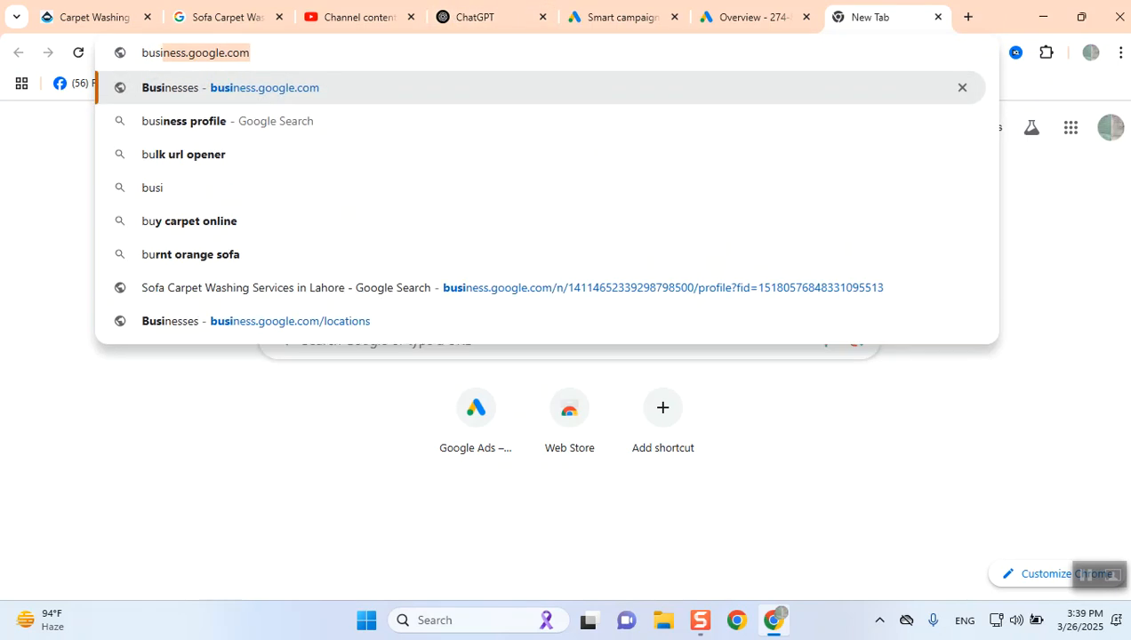
type("s")
key("Return")
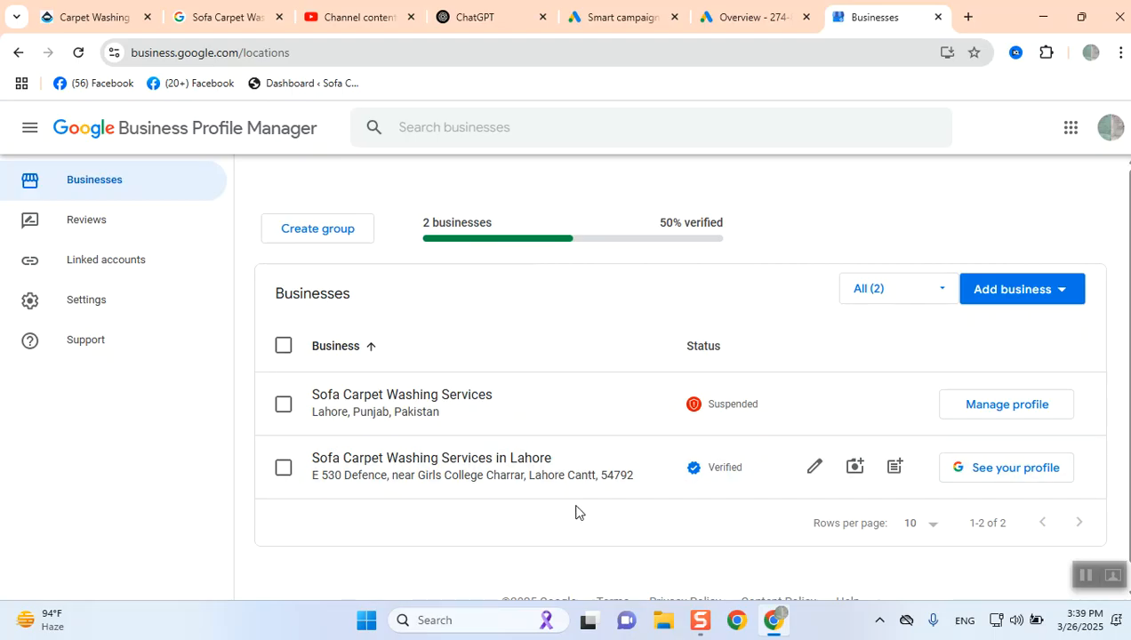
- Search Google for carpet washing services near me in a new tab and browse the results
left_click(969, 16)
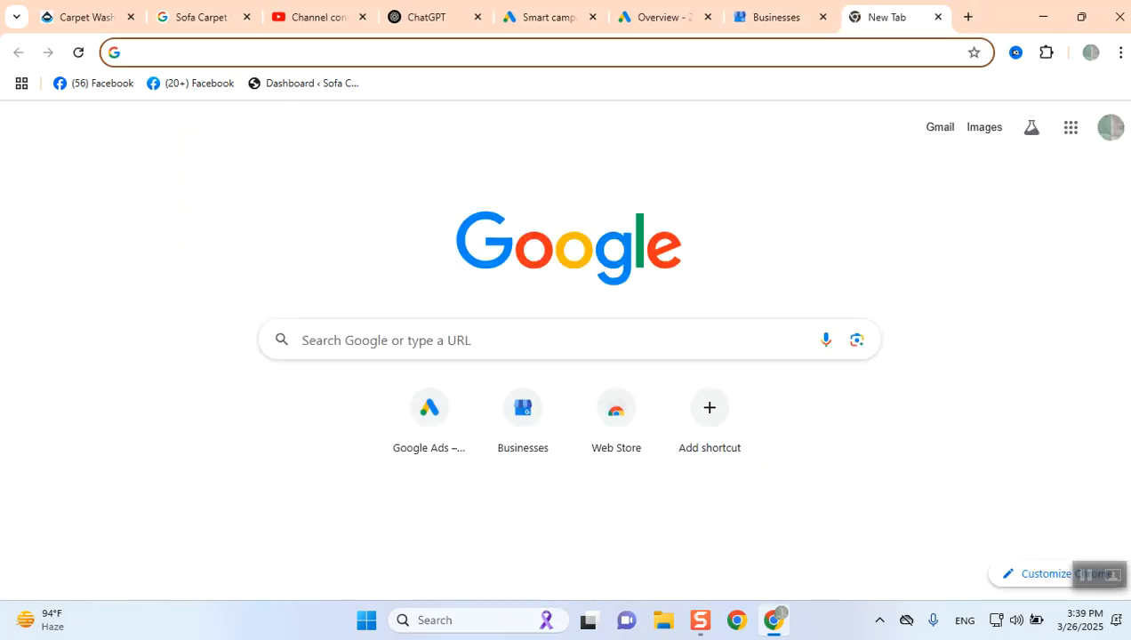
type("carpe")
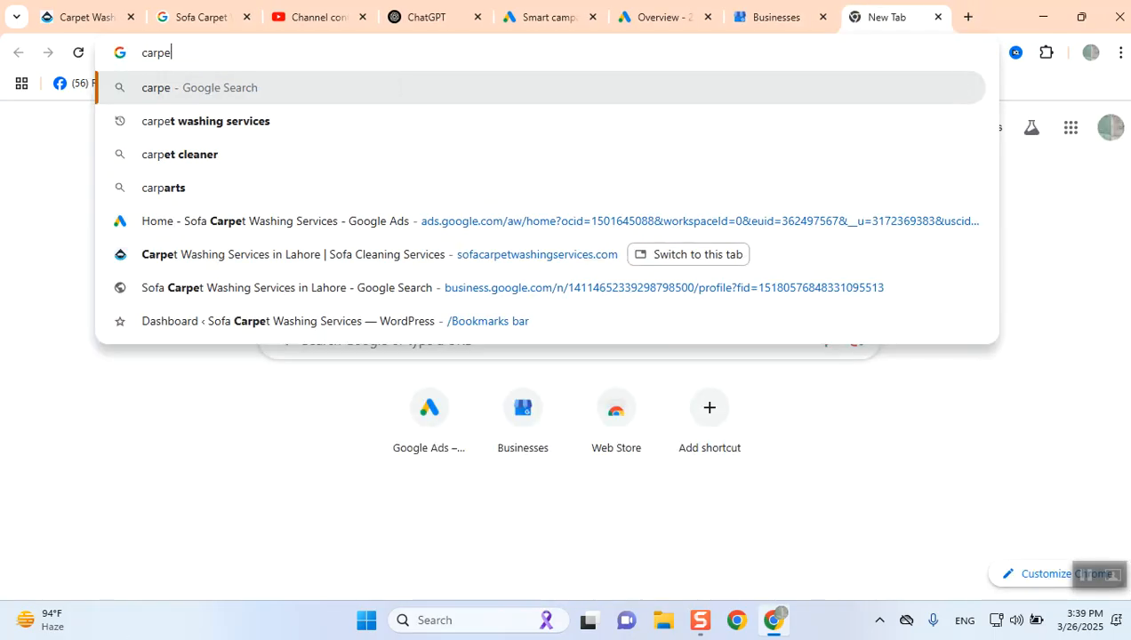
type("t washi")
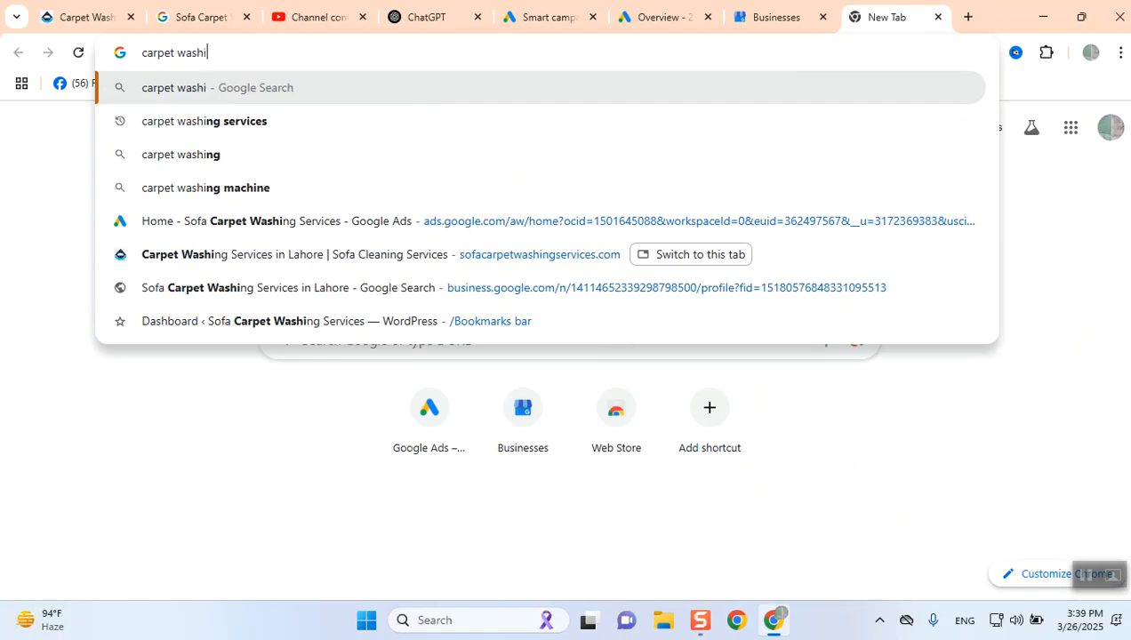
type("ng services")
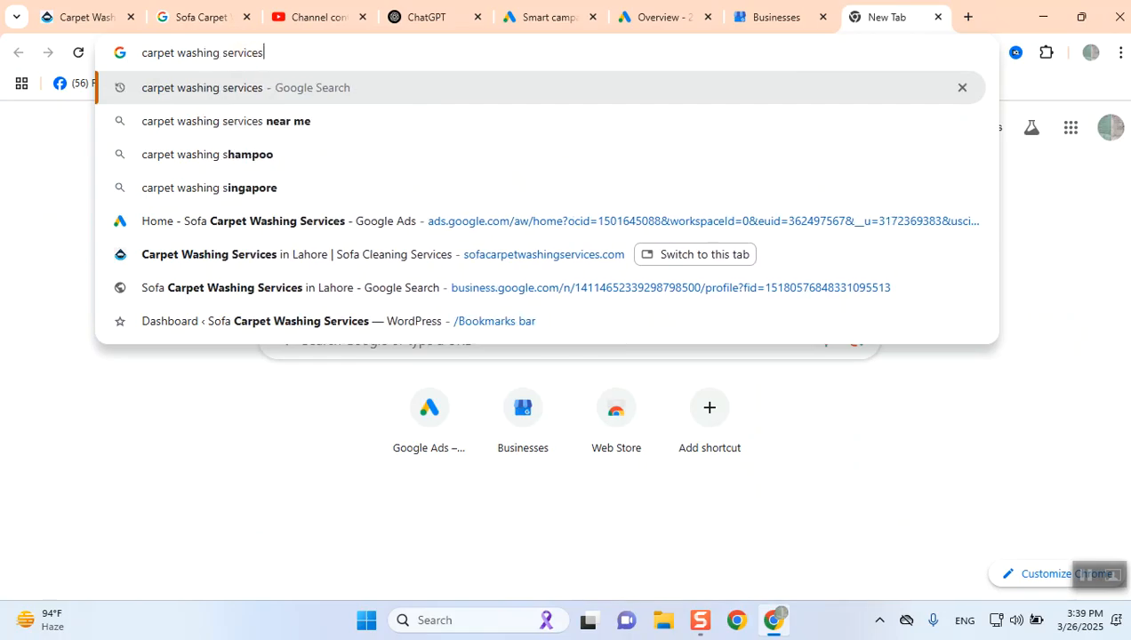
type(" near me")
key("Return")
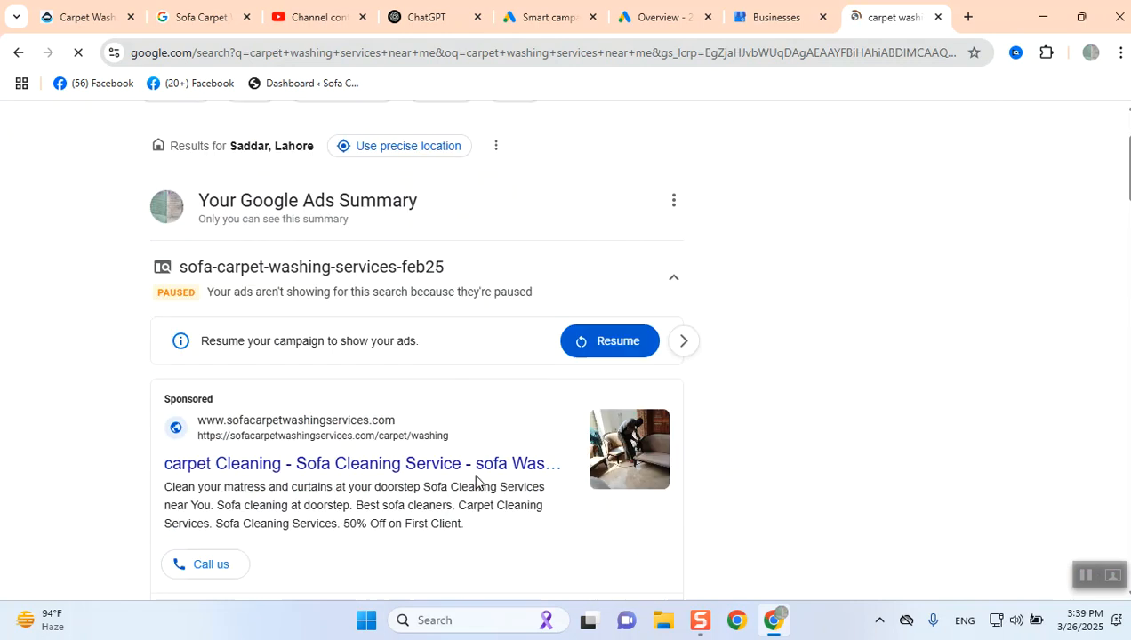
scroll(475, 482, "down", 10)
scroll(475, 482, "down", 2)
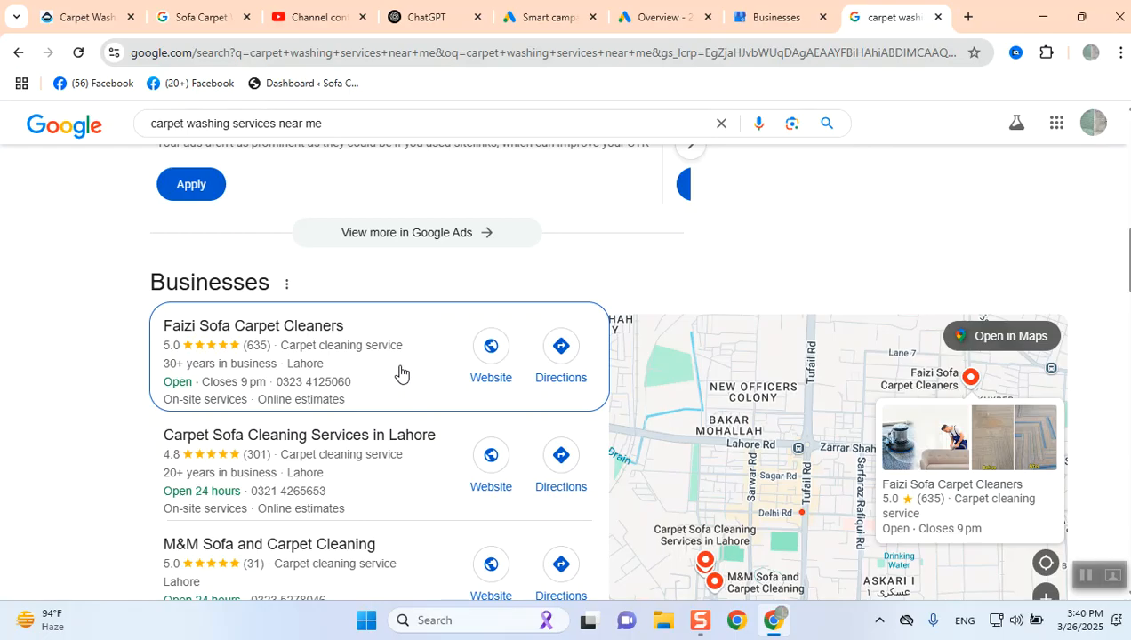
- Open a new browser tab and search Google for google sites
left_click(766, 25)
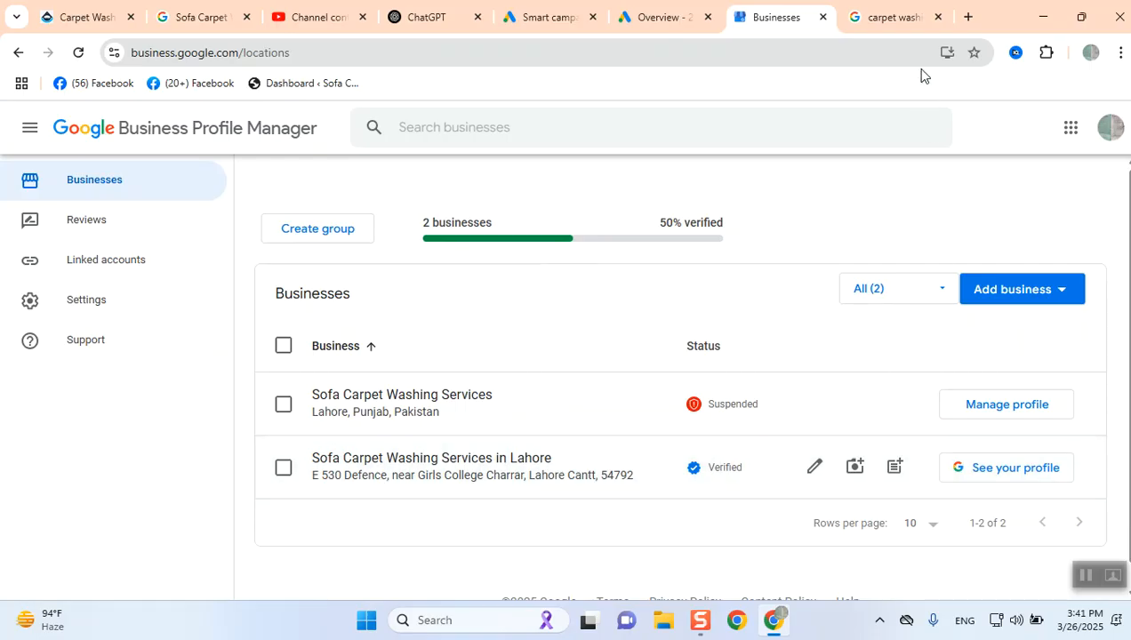
left_click(967, 18)
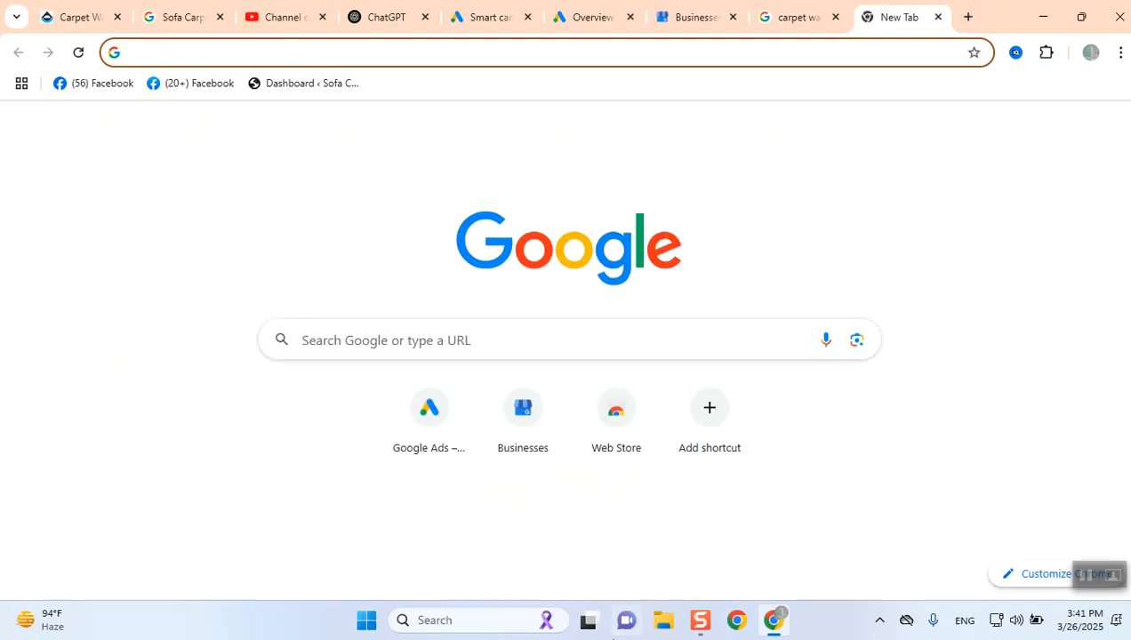
type("googl")
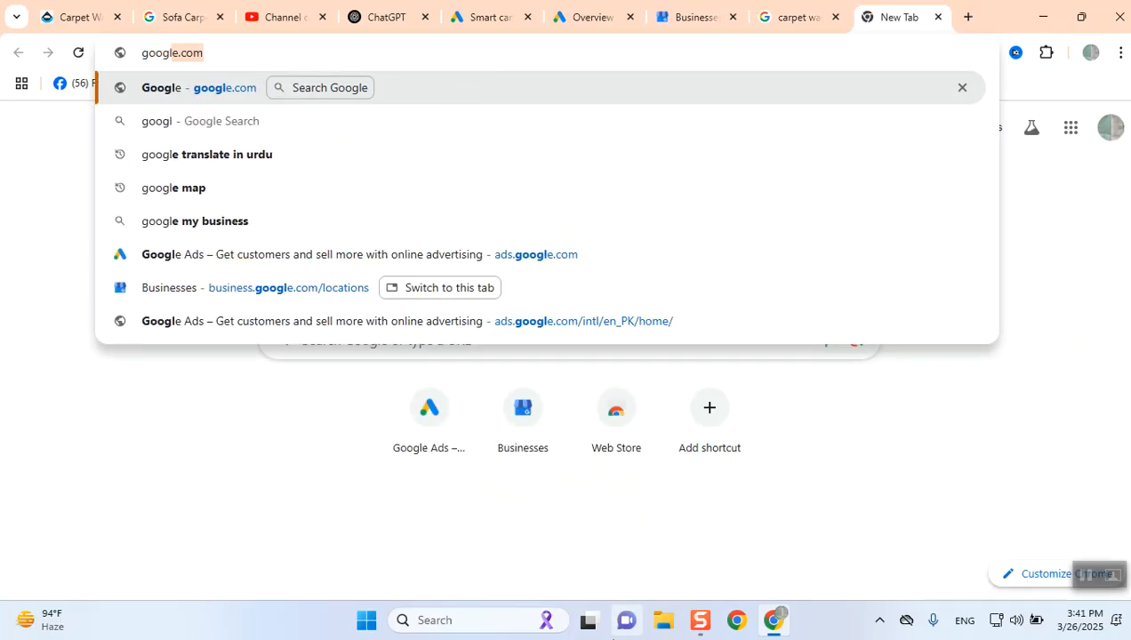
type("e doc")
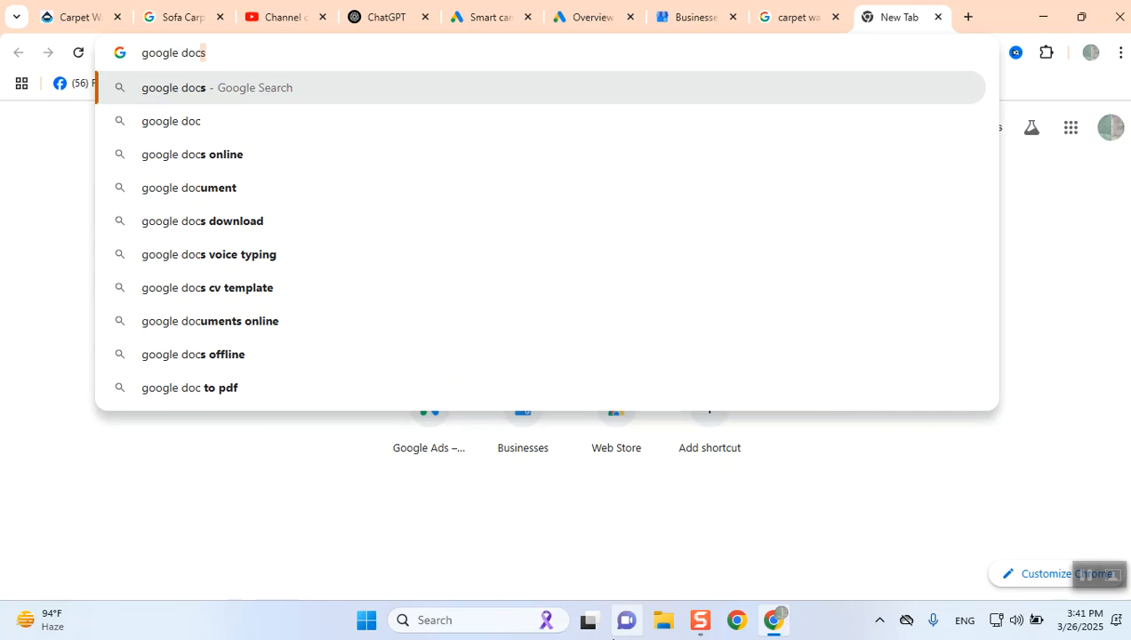
key("BackSpace")
key("BackSpace")
key("BackSpace")
key("BackSpace")
type("sites")
key("Return")
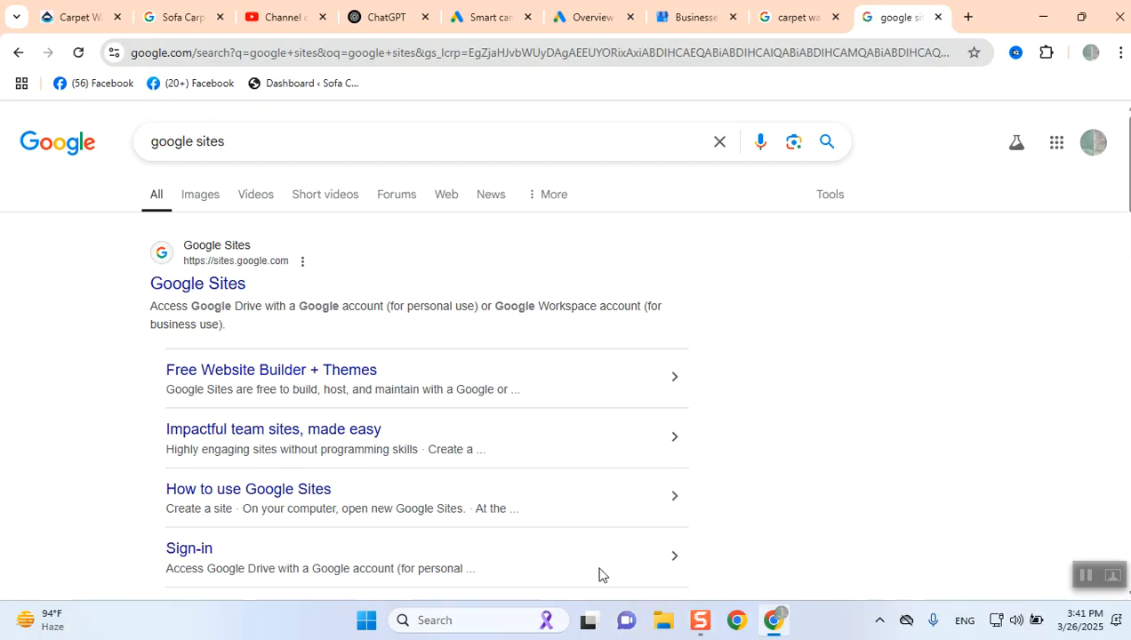
- Open Google Sites from the search results and dismiss its welcome dialog
left_click(186, 284)
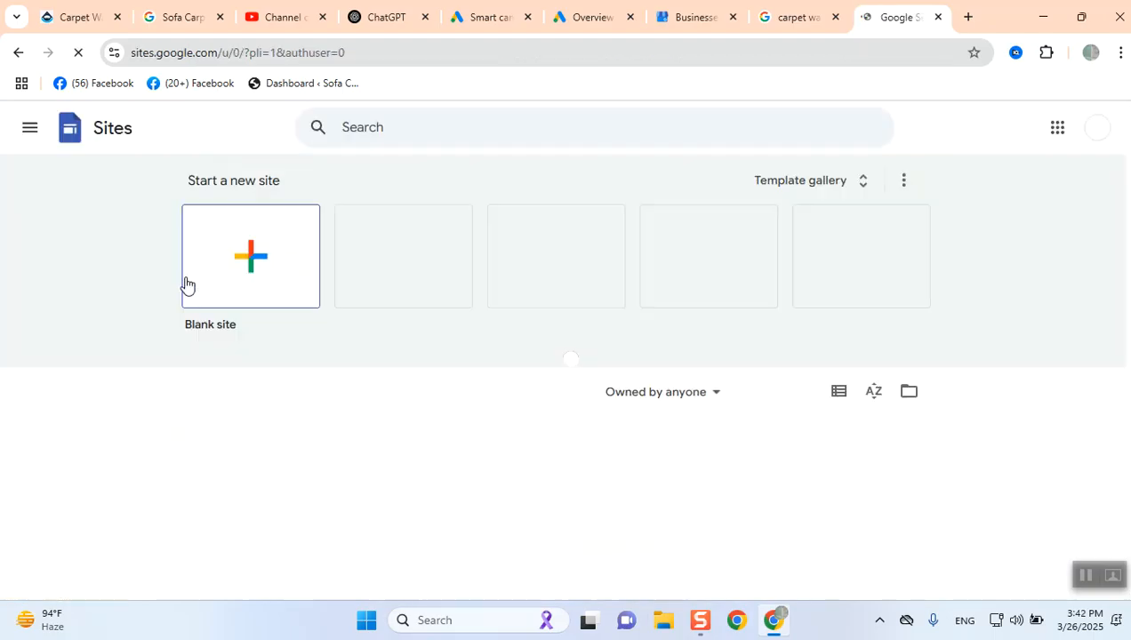
scroll(204, 293, "down", 1)
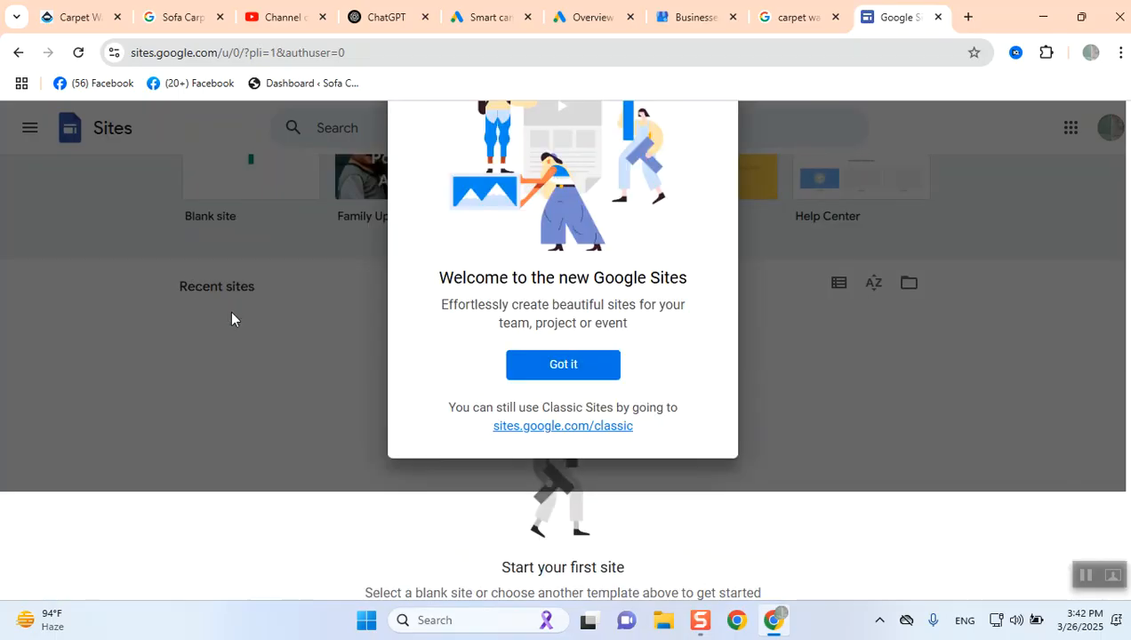
left_click(555, 368)
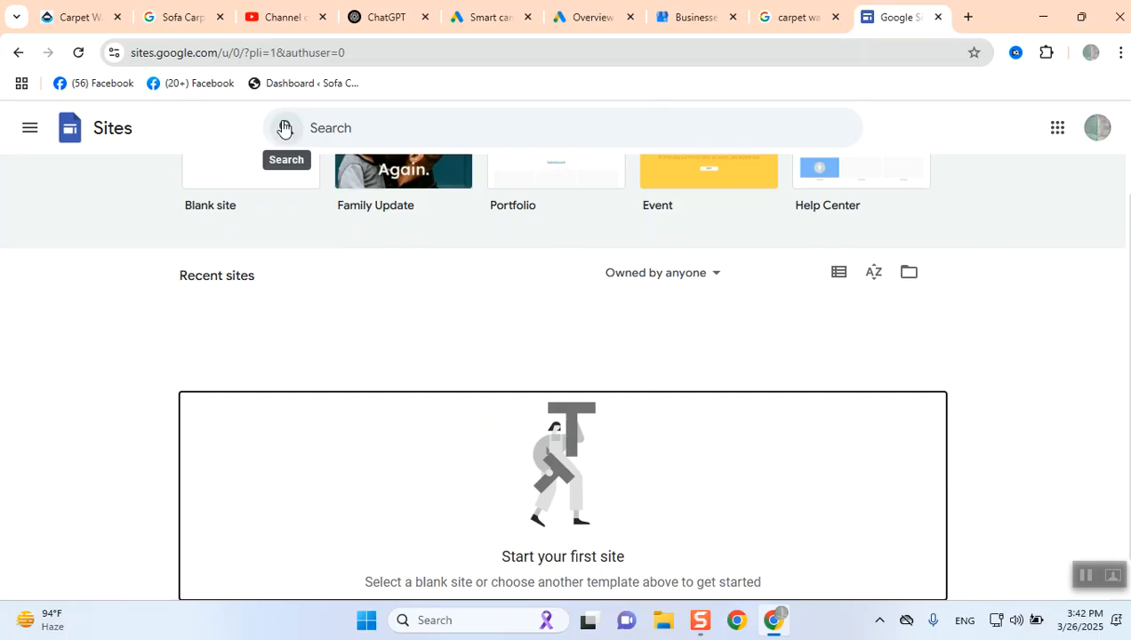
scroll(441, 304, "up", 2)
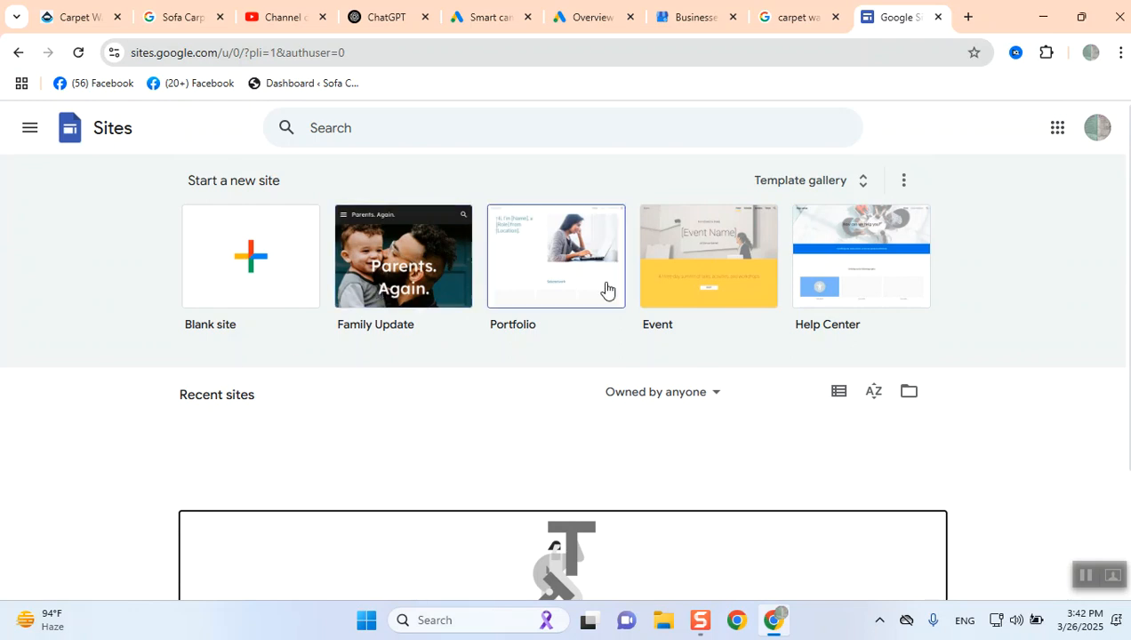
- Start a new site from the Portfolio template and close the Add content tour
left_click(538, 271)
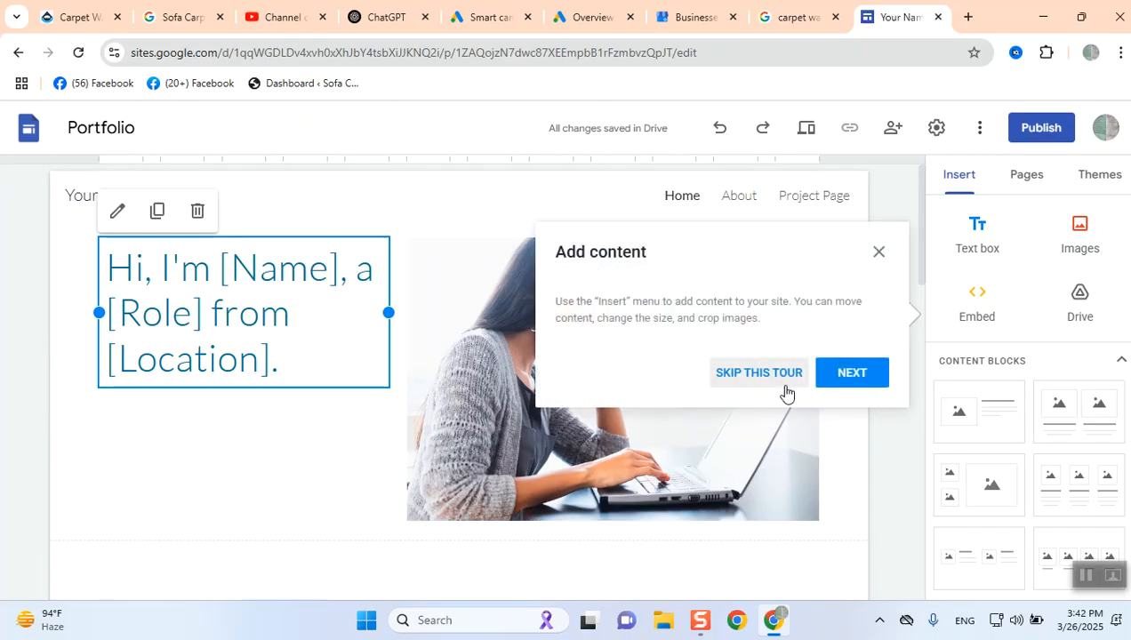
left_click(879, 254)
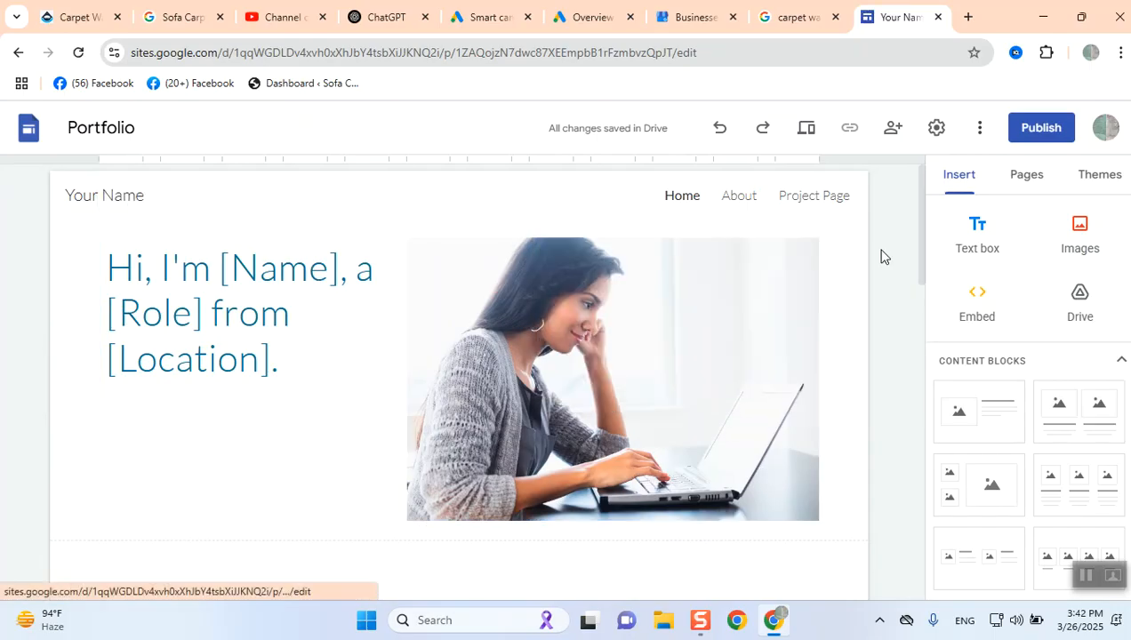
- Replace the [Name] placeholder in the page heading with the owner's name
left_click(608, 405)
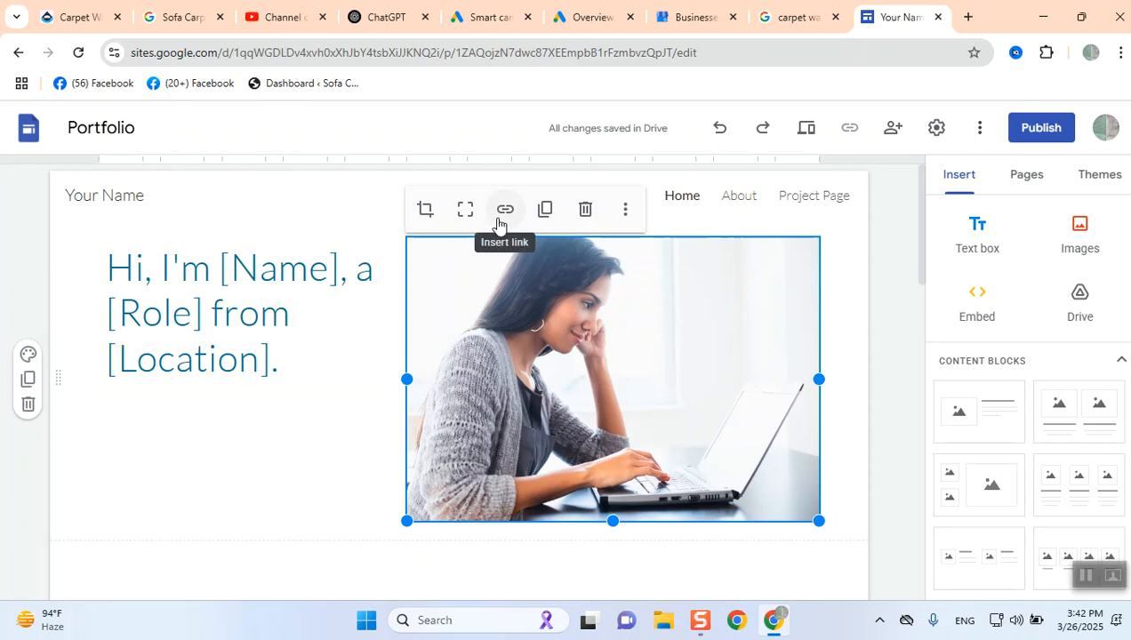
left_click(224, 310)
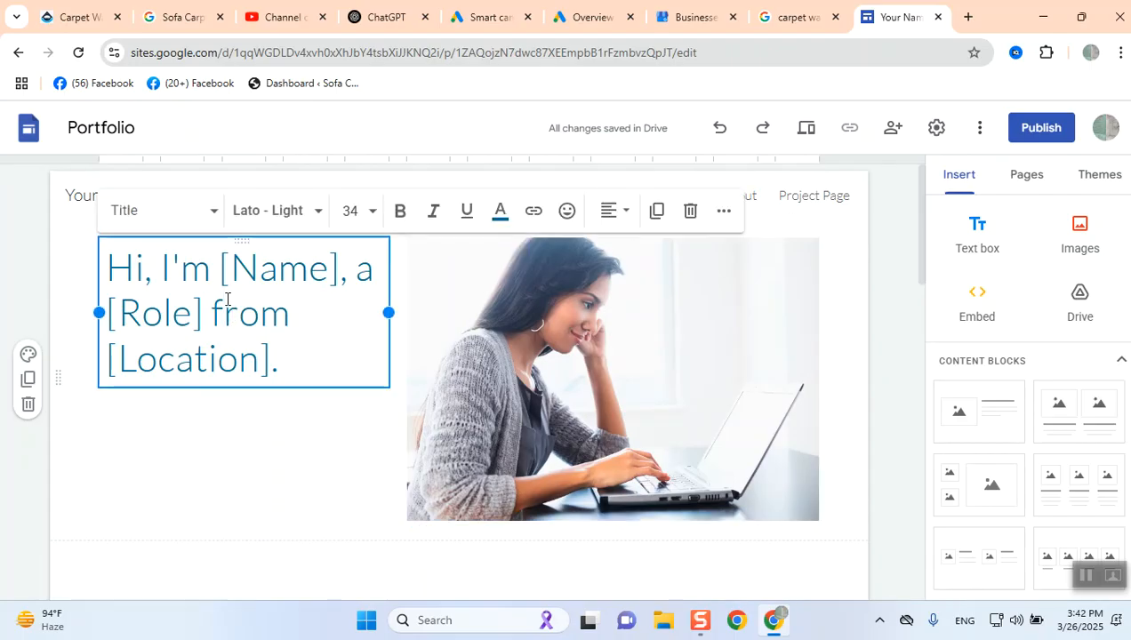
left_click_drag(232, 268, 335, 276)
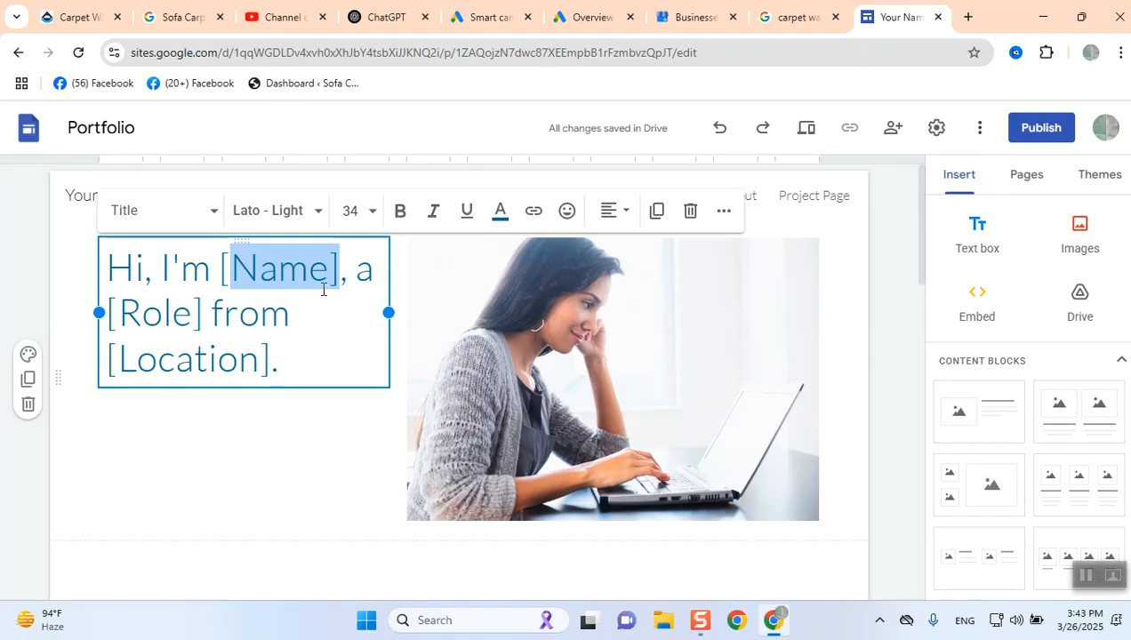
key("Left")
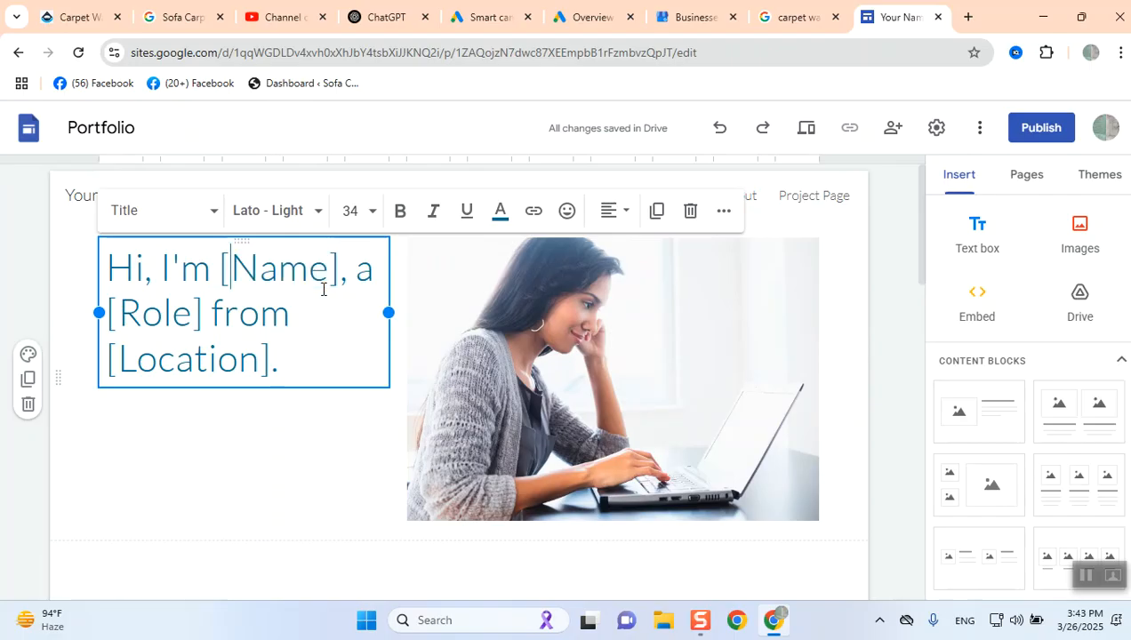
key("shift+Right")
key("shift+Right")
key("shift+Right")
key("shift+Right")
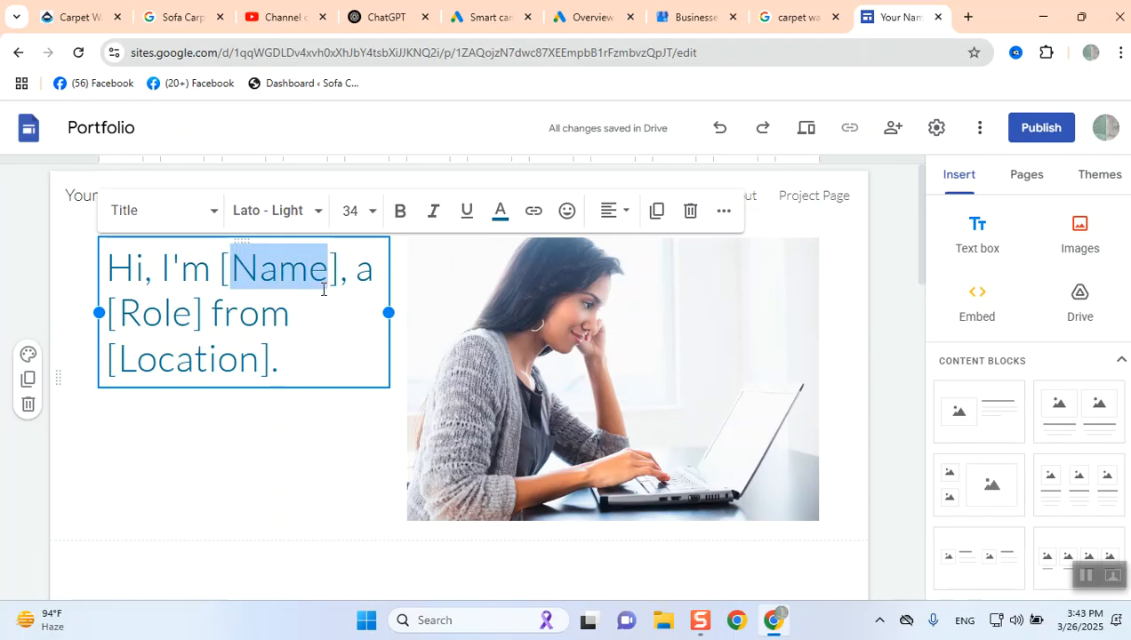
type("Hassan")
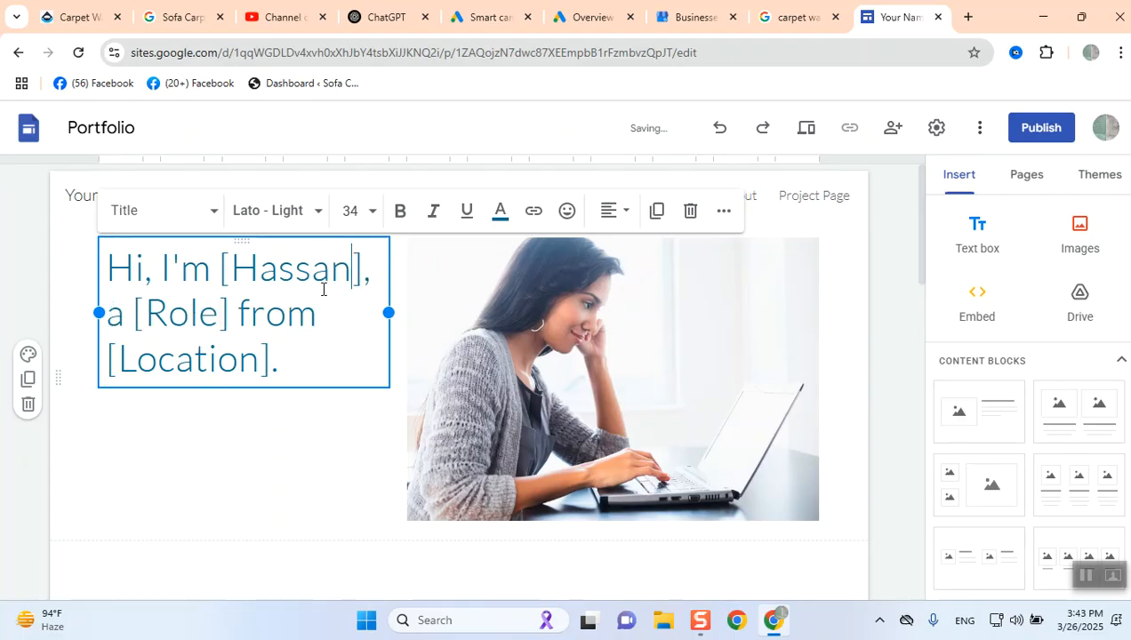
- Embed the #sofacleaning #sofawashing #sofacleaner #sofa YouTube video from the channel into the first video placeholder
scroll(166, 321, "down", 2)
scroll(160, 391, "up", 2)
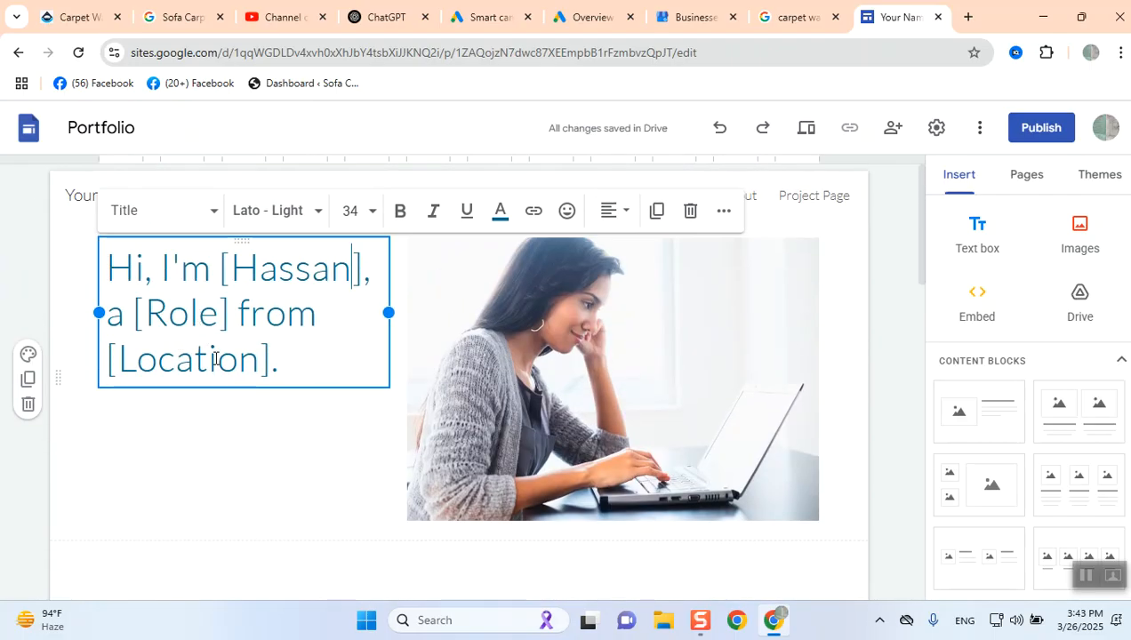
scroll(1018, 416, "down", 1)
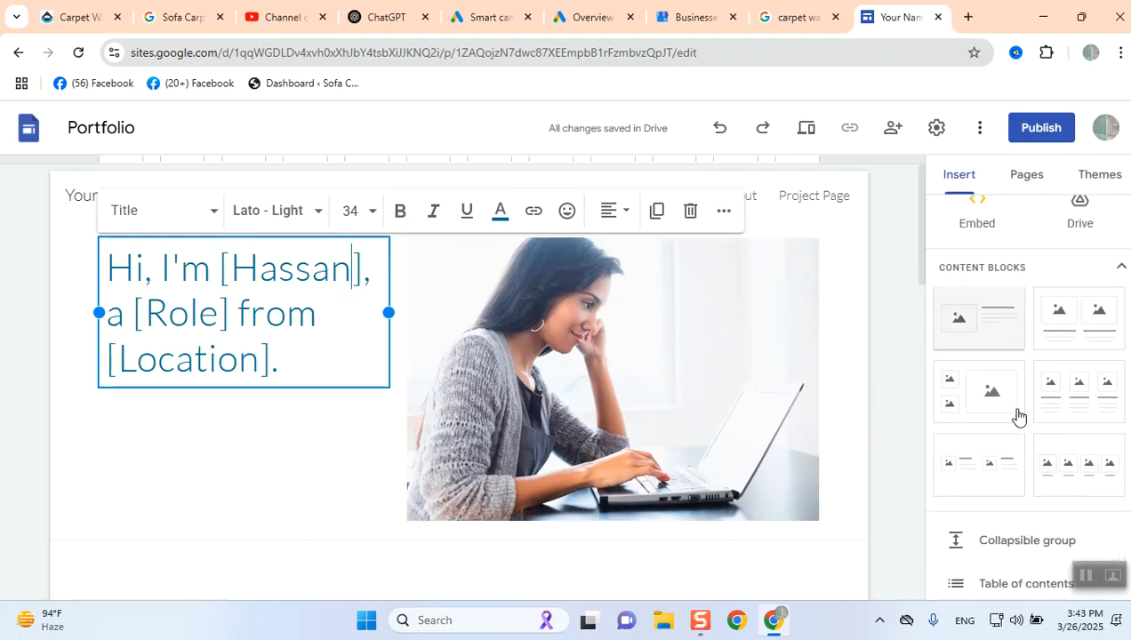
scroll(1018, 416, "down", 1)
scroll(849, 414, "down", 4)
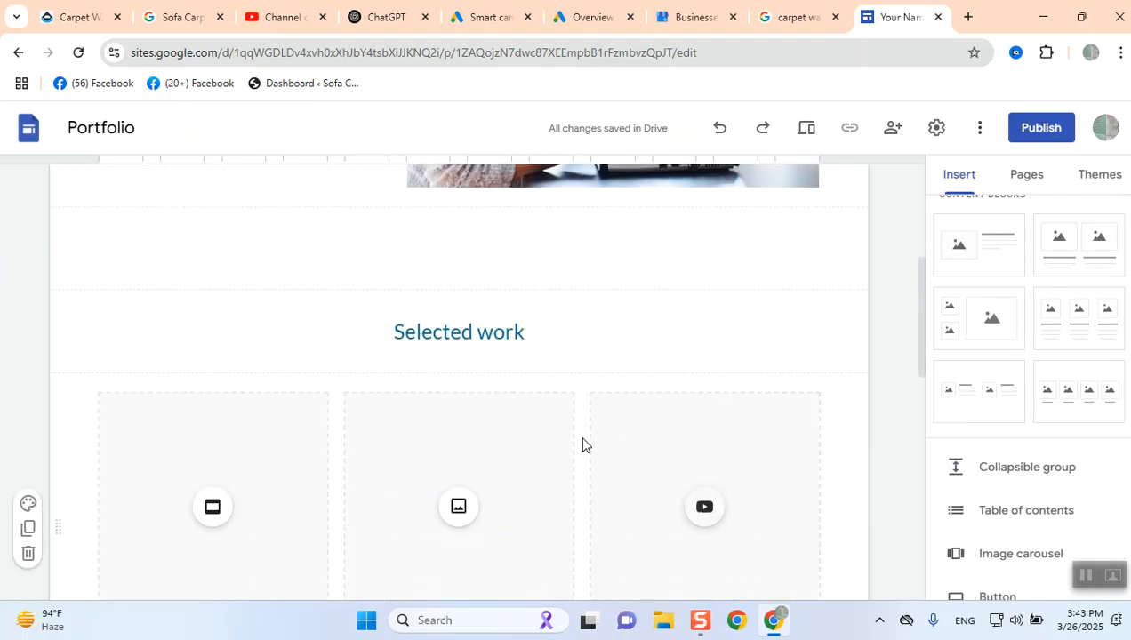
scroll(583, 444, "down", 3)
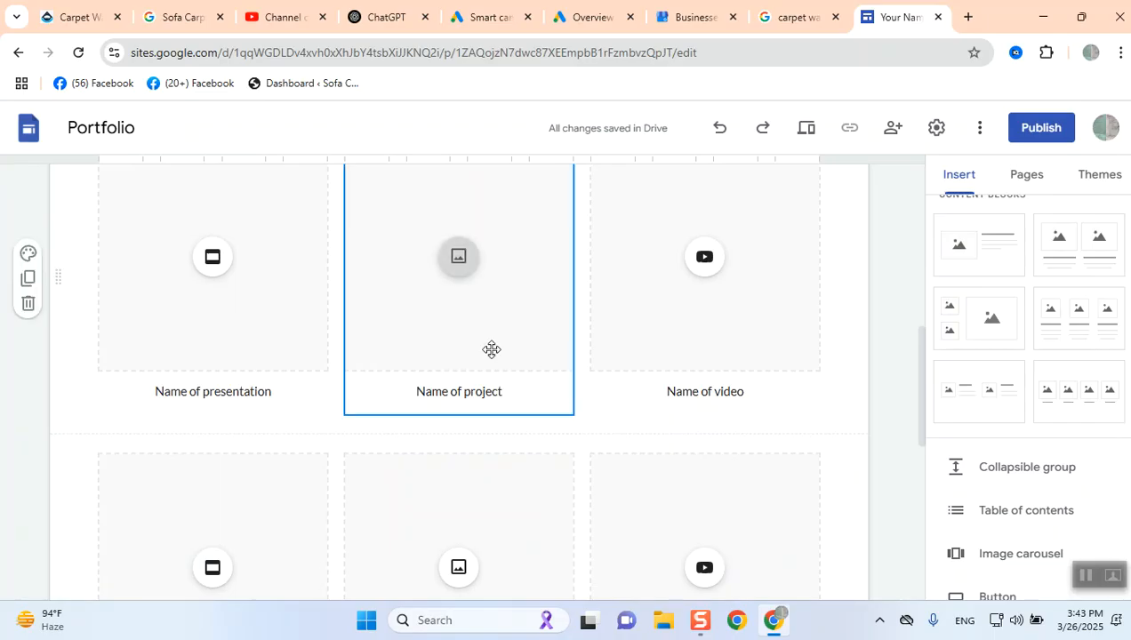
left_click(718, 322)
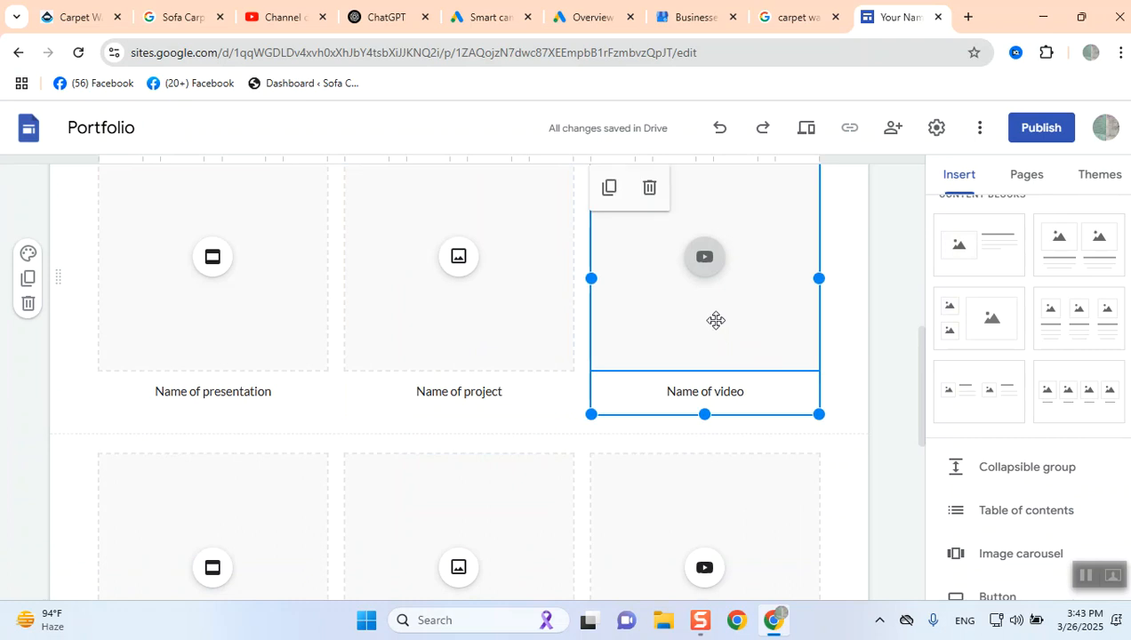
left_click(711, 283)
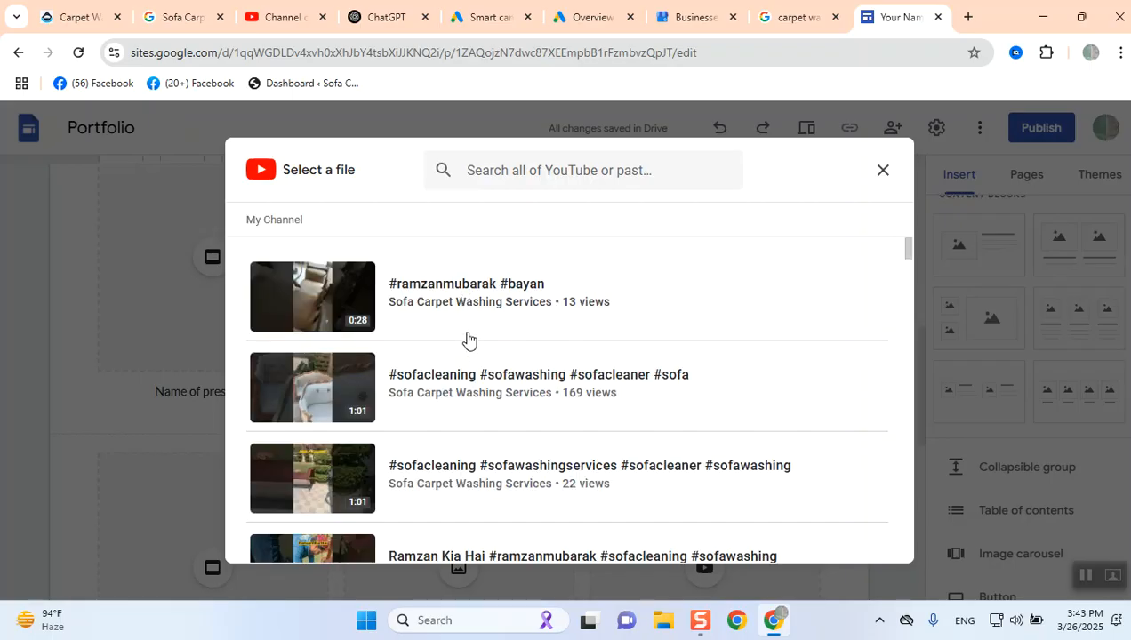
left_click(500, 396)
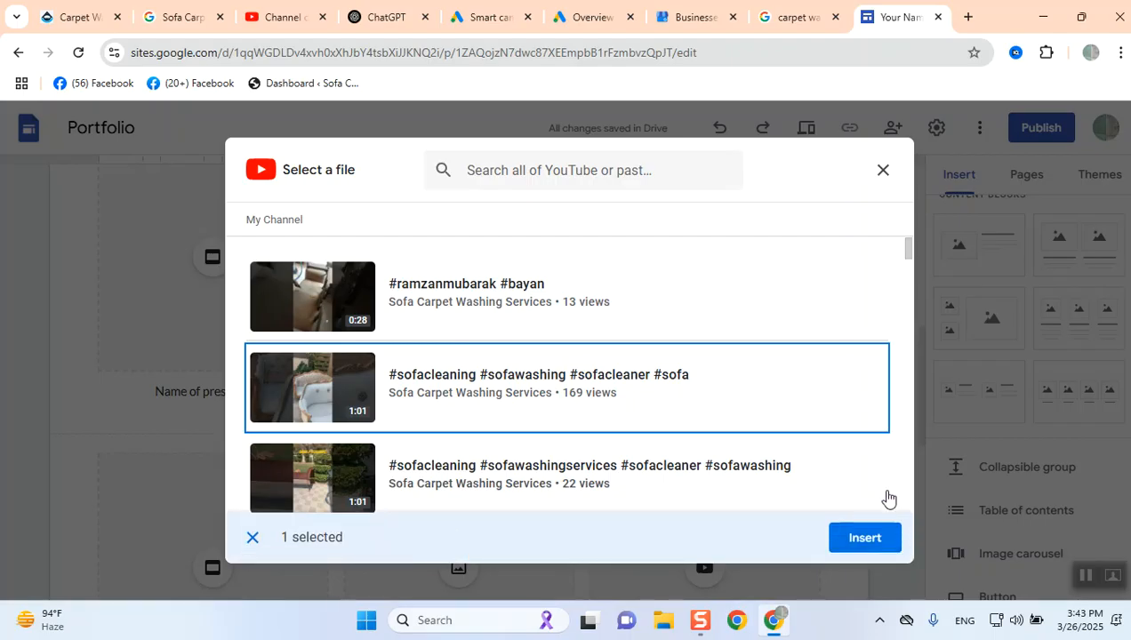
left_click(875, 538)
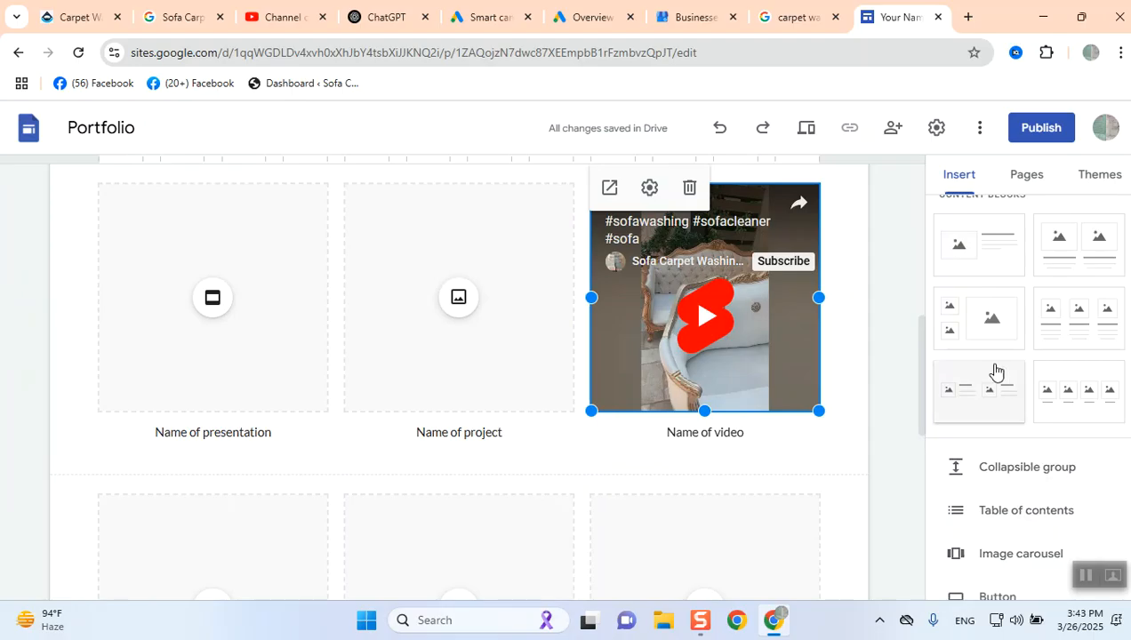
- Publish the site to the web under the address hassancarpetcleaning
scroll(632, 481, "down", 3)
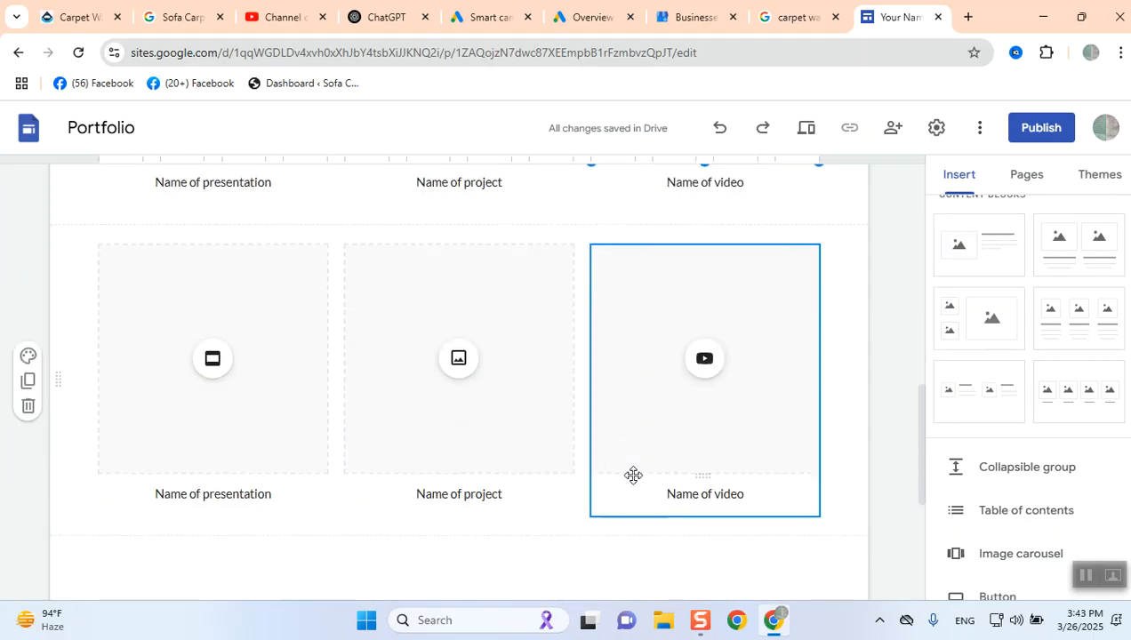
scroll(633, 476, "down", 4)
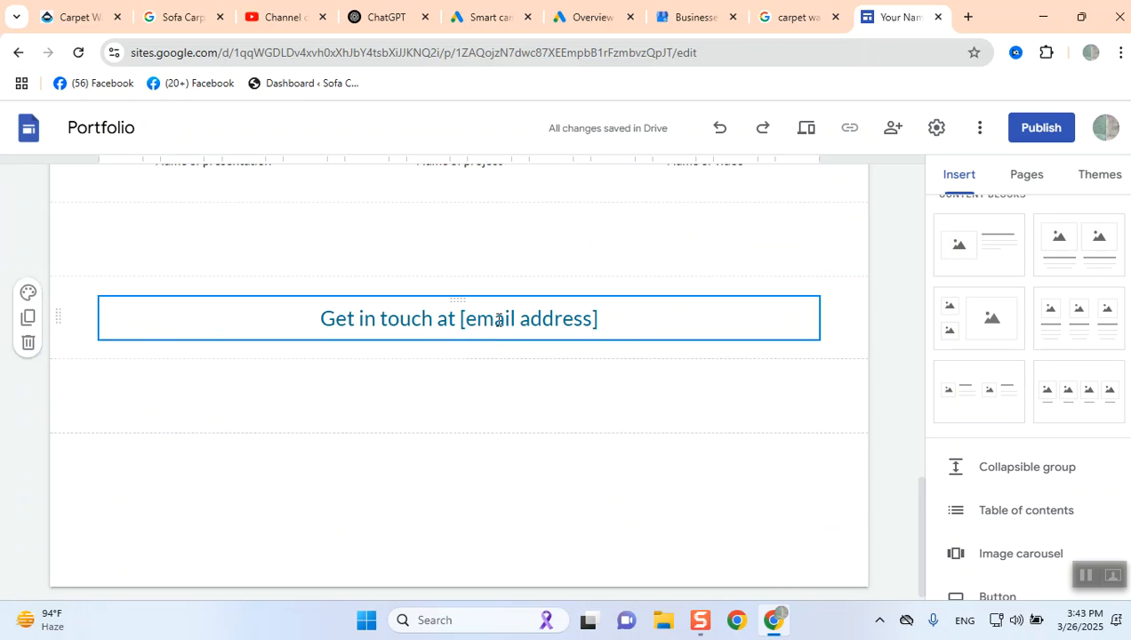
scroll(499, 320, "up", 5)
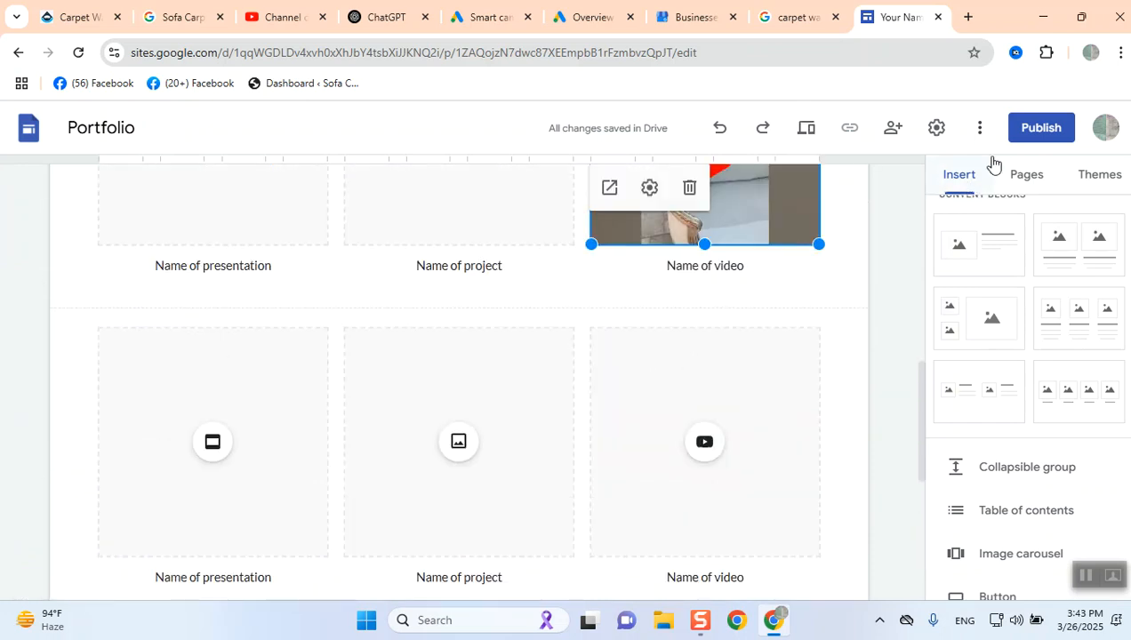
left_click(1026, 139)
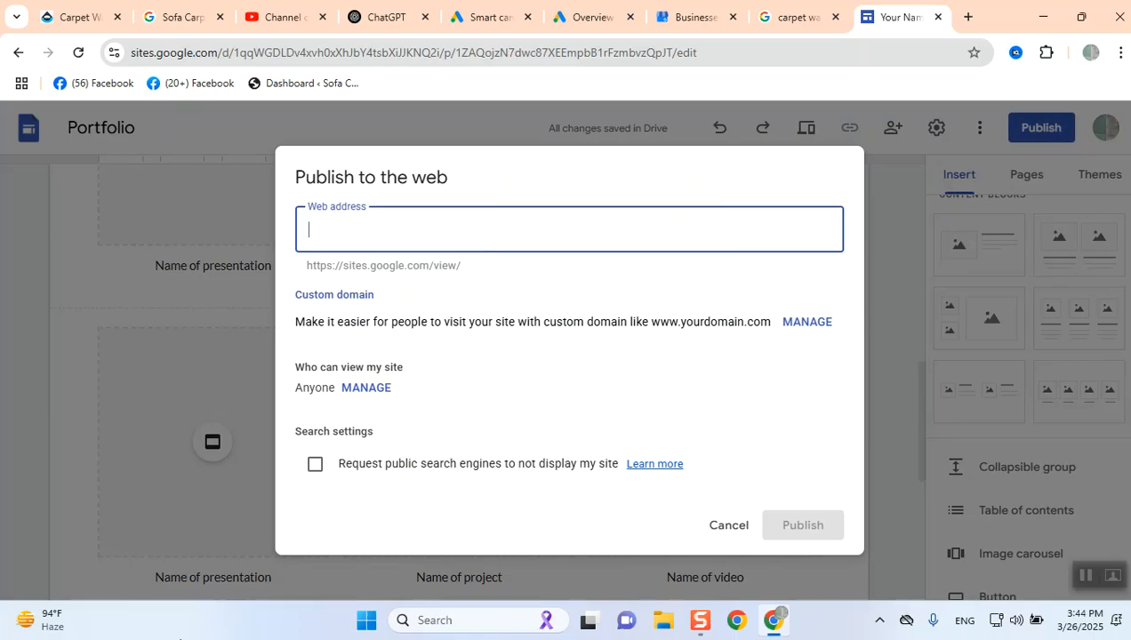
type("m")
key("BackSpace")
type("hassancarpeting")
key("BackSpace")
key("BackSpace")
key("BackSpace")
key("BackSpace")
key("BackSpace")
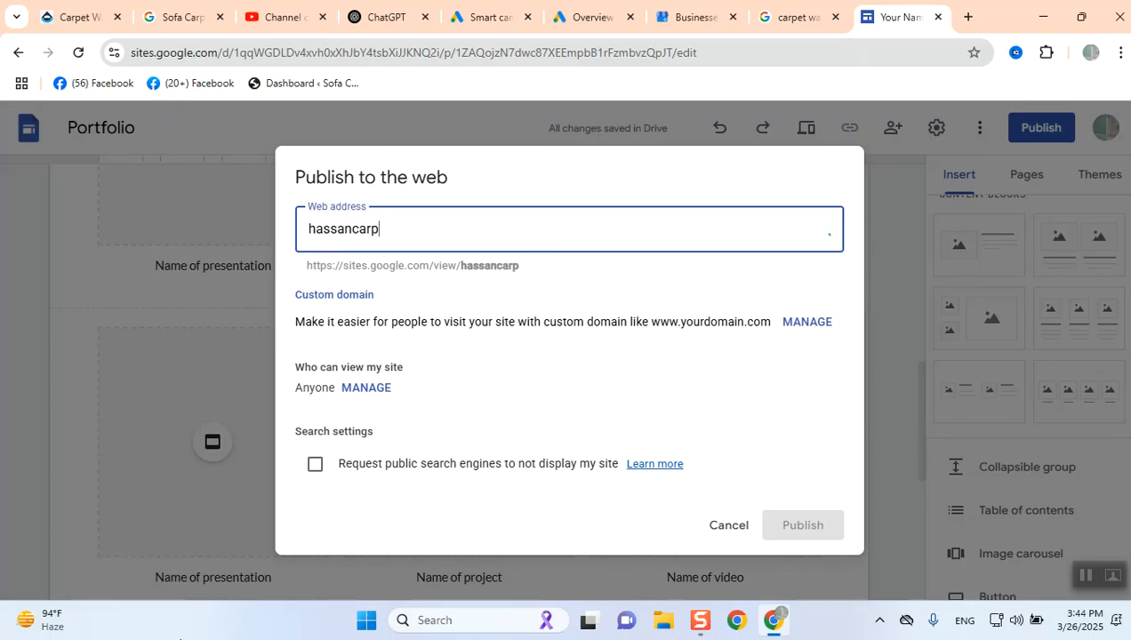
type("etcleaning")
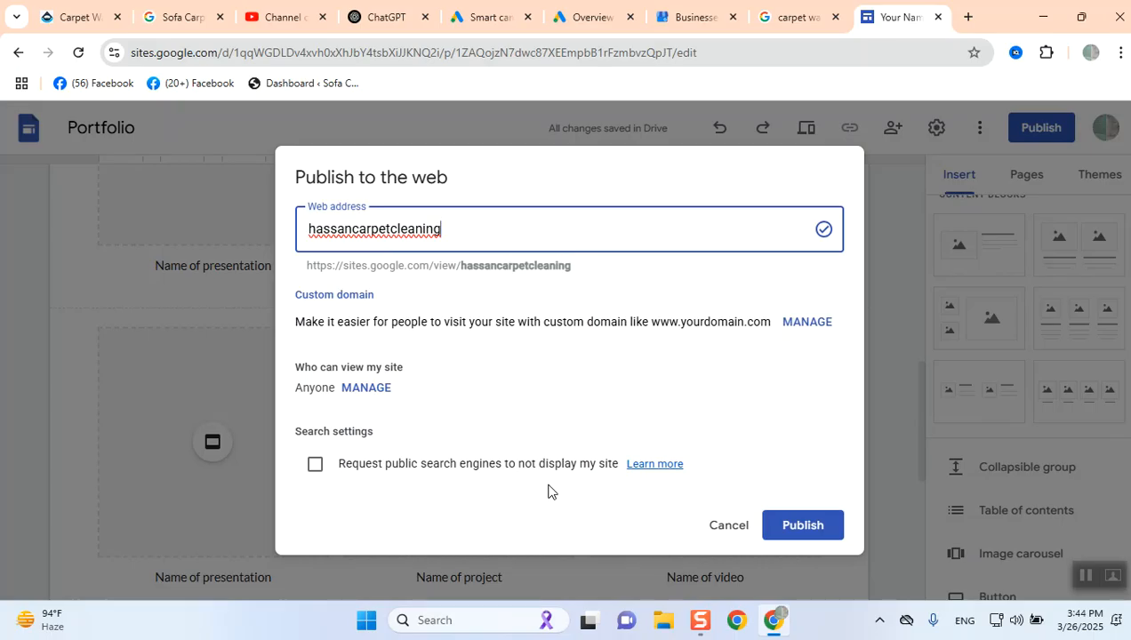
left_click(831, 525)
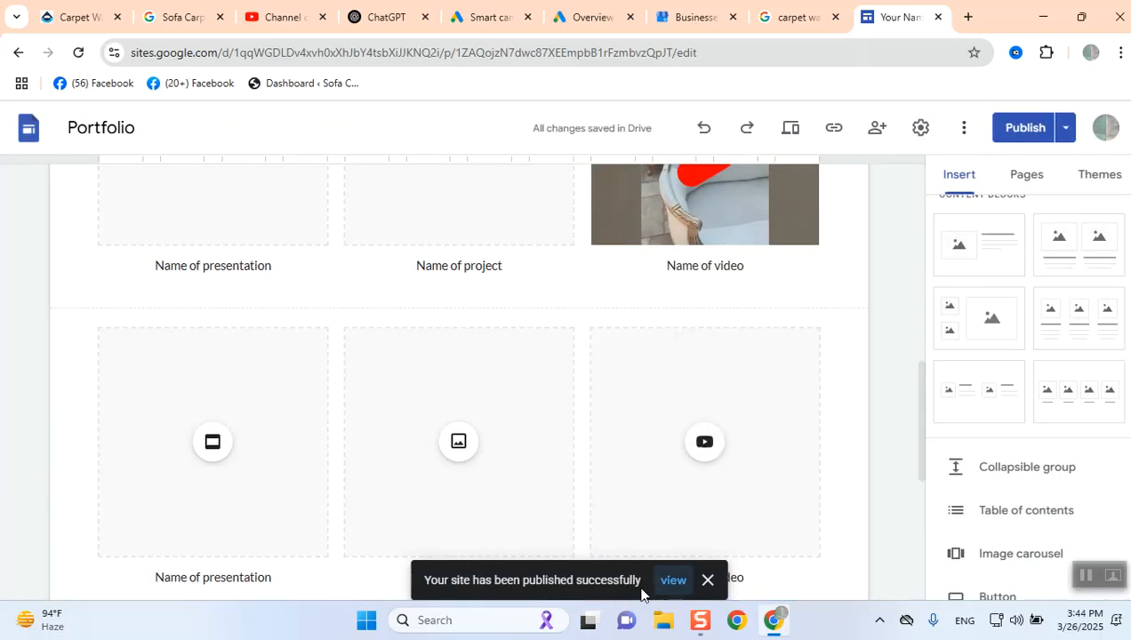
- Open the published site and copy its web address
left_click(673, 581)
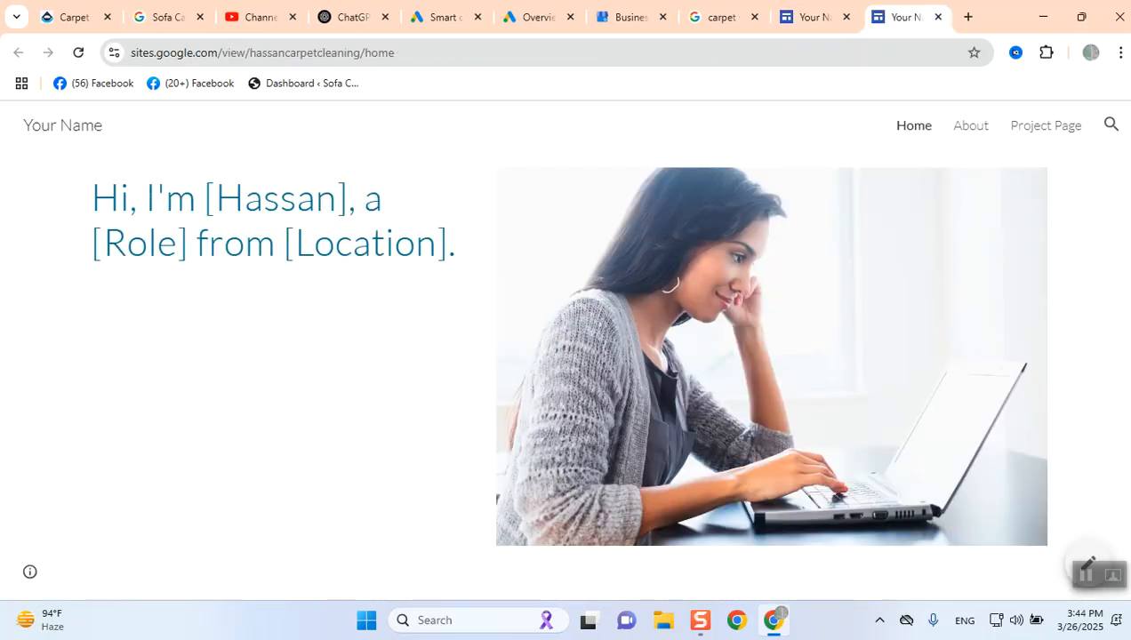
left_click(210, 54)
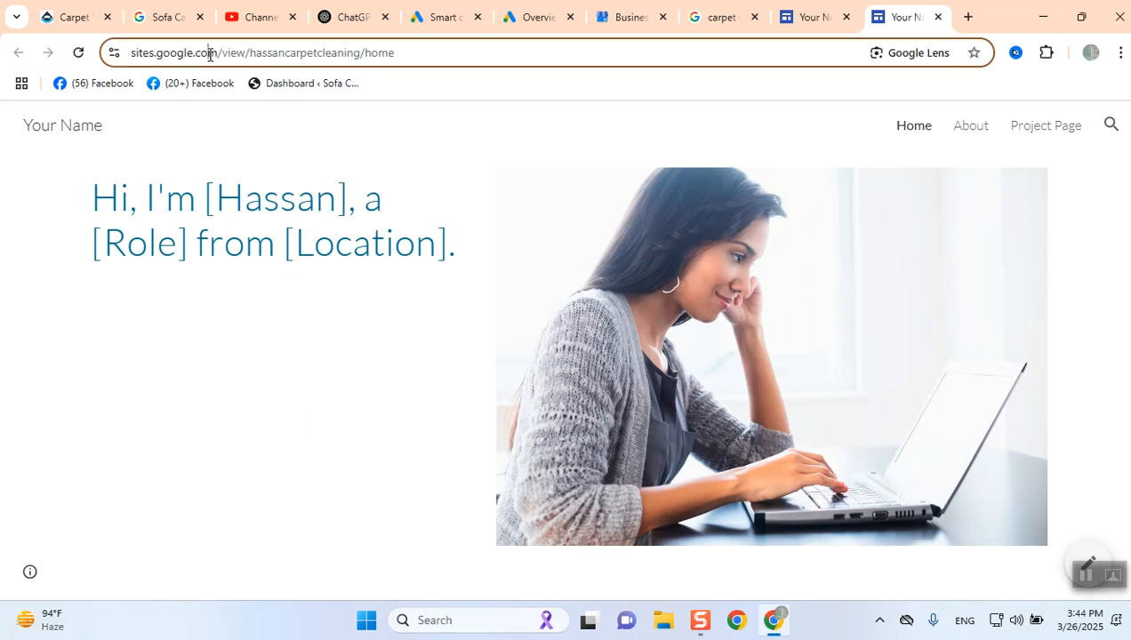
right_click(210, 54)
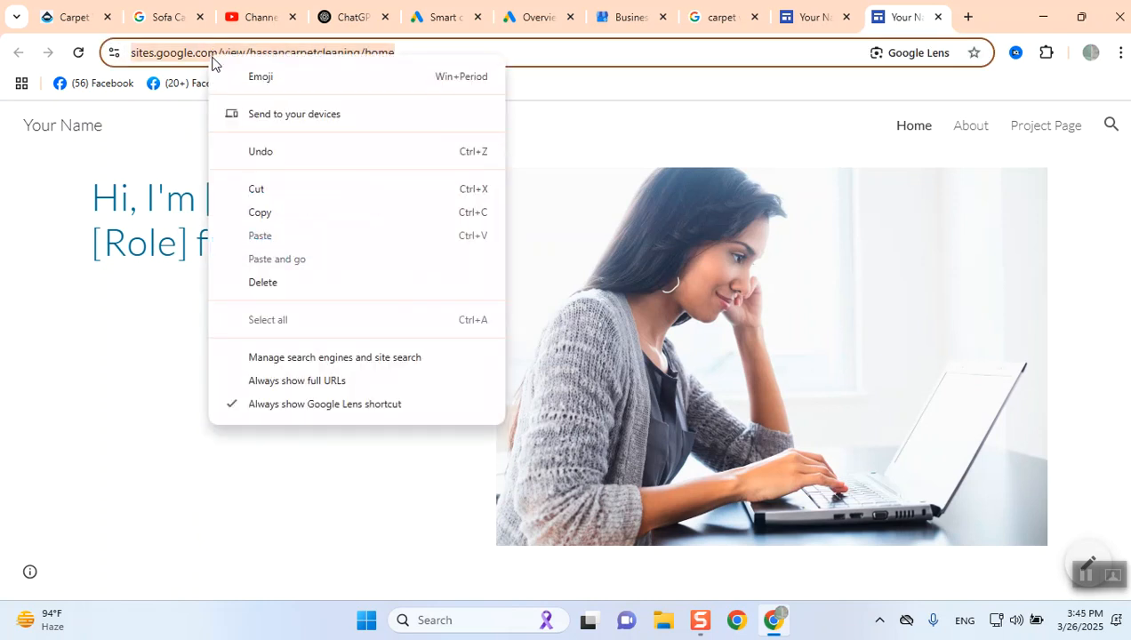
left_click(281, 213)
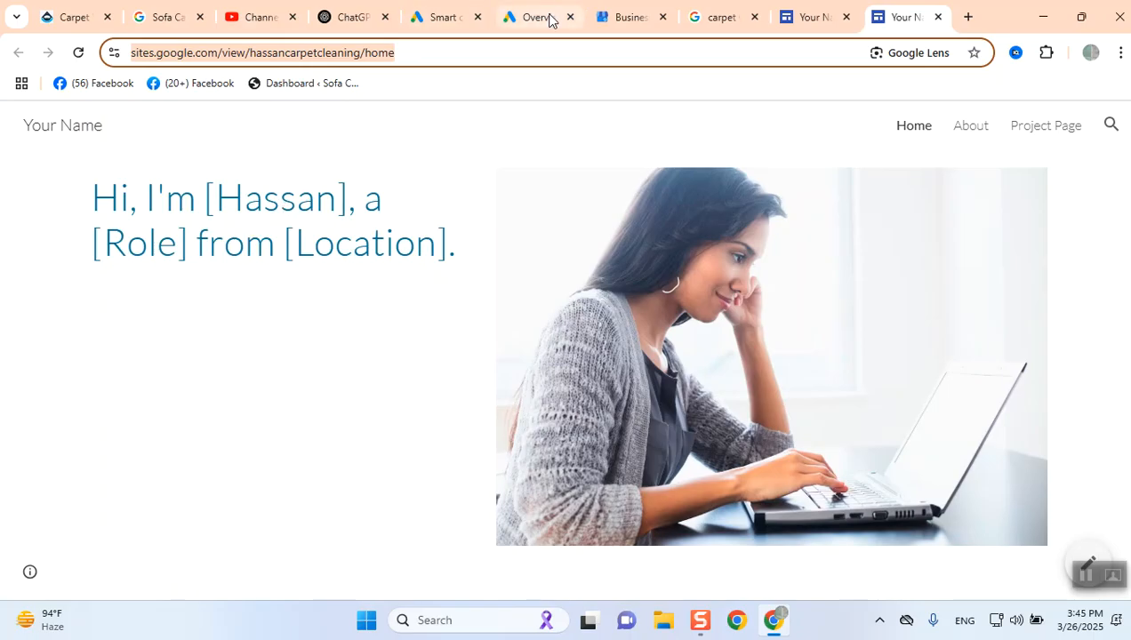
- In the Smart campaign setup, keep the Business Profile info and set Your website to the copied Google Sites address
left_click(436, 16)
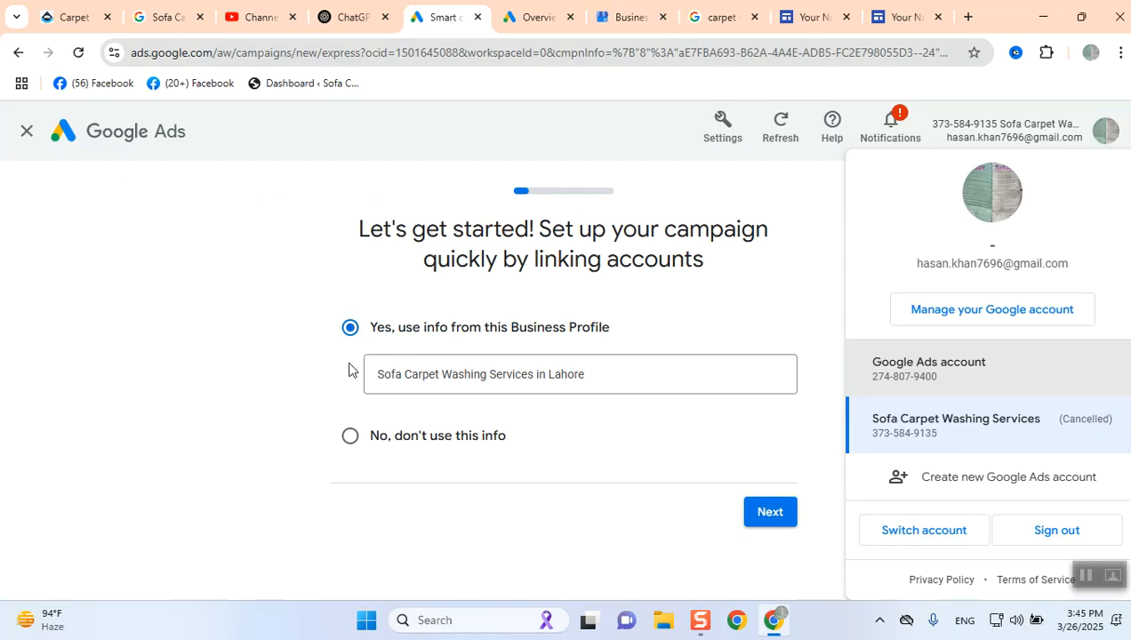
left_click(770, 516)
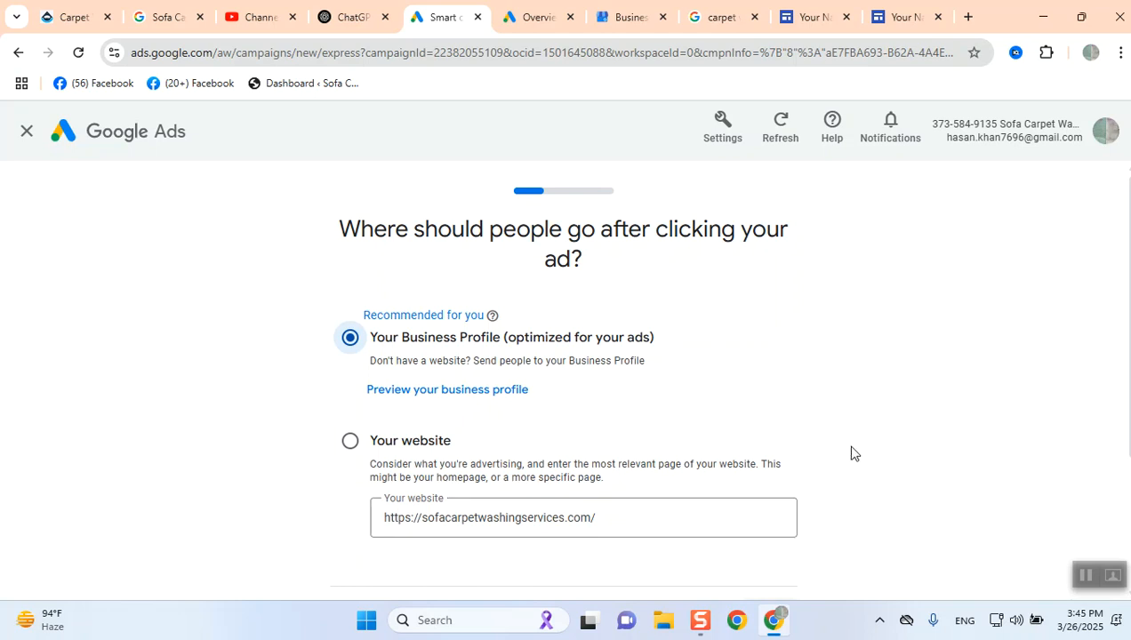
scroll(390, 359, "down", 1)
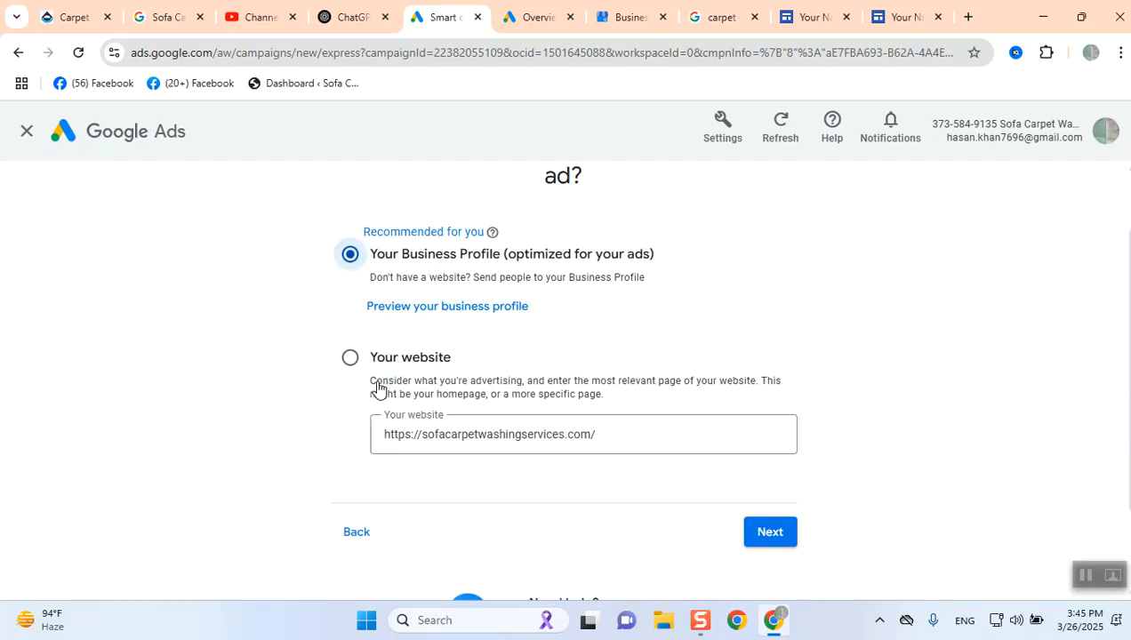
left_click(352, 359)
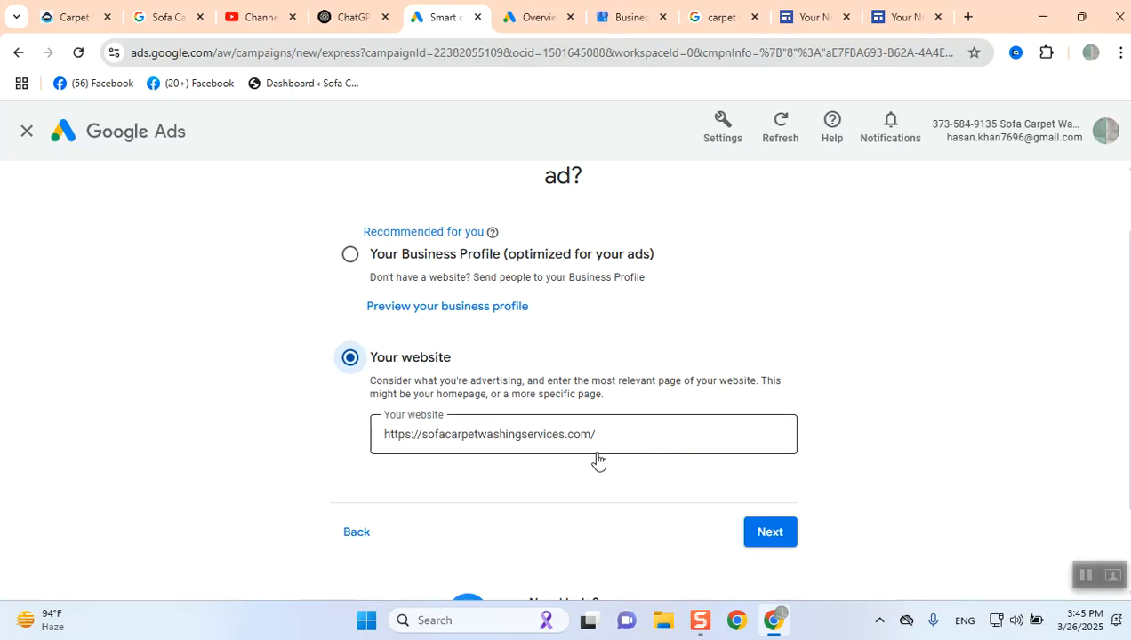
left_click_drag(606, 437, 345, 407)
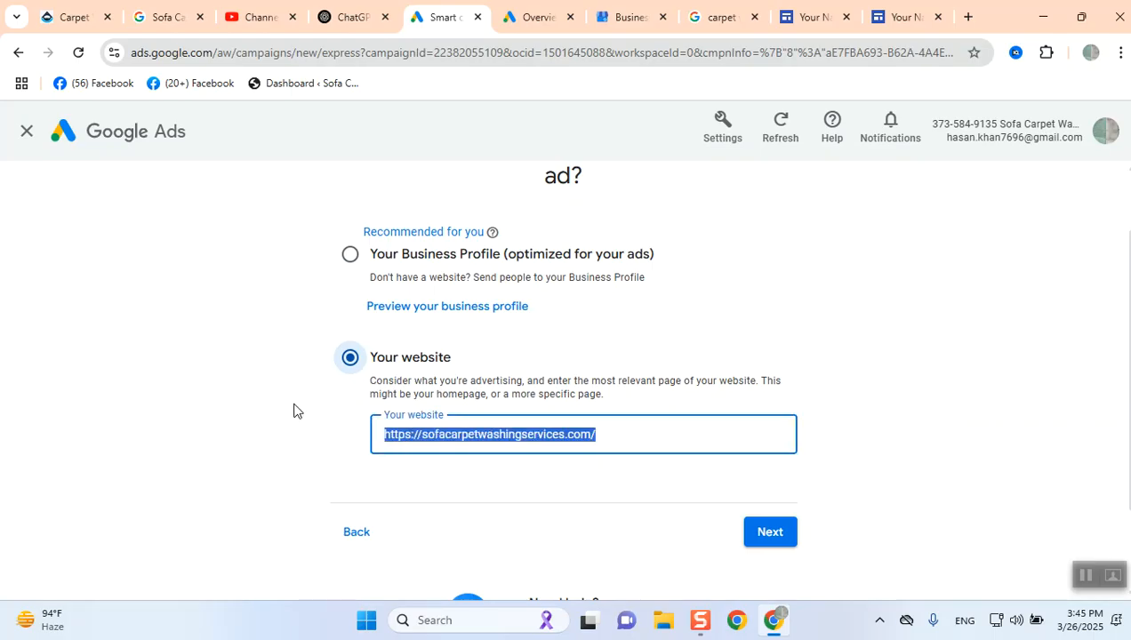
key("ctrl+v")
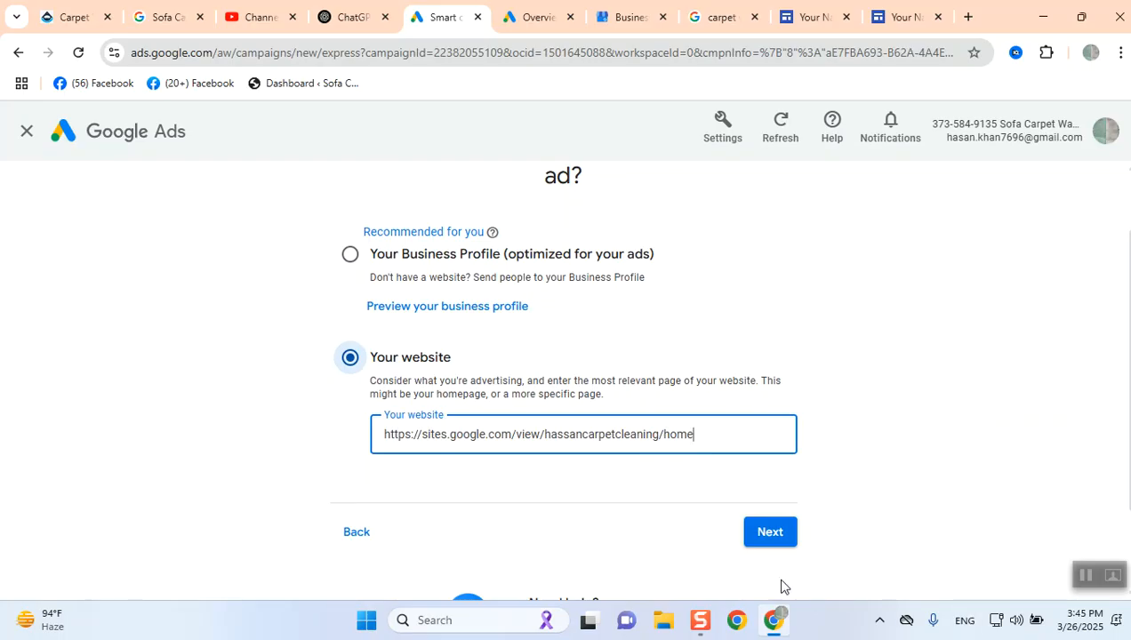
left_click(767, 531)
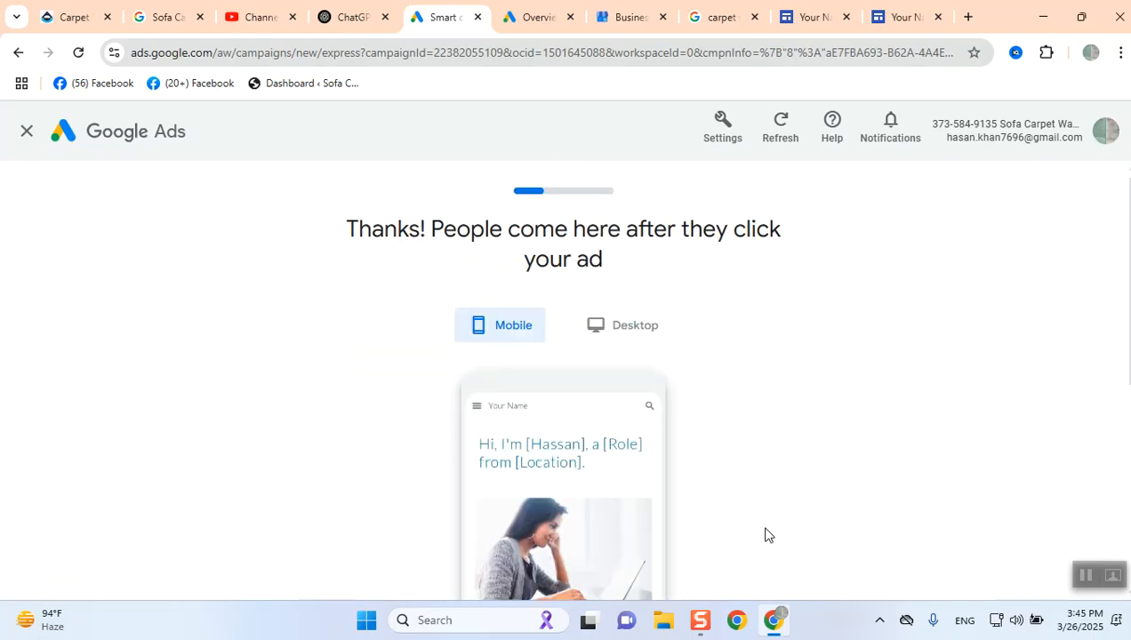
- Continue past the landing page preview and keep Get more calls as the main advertising goal
scroll(766, 531, "down", 3)
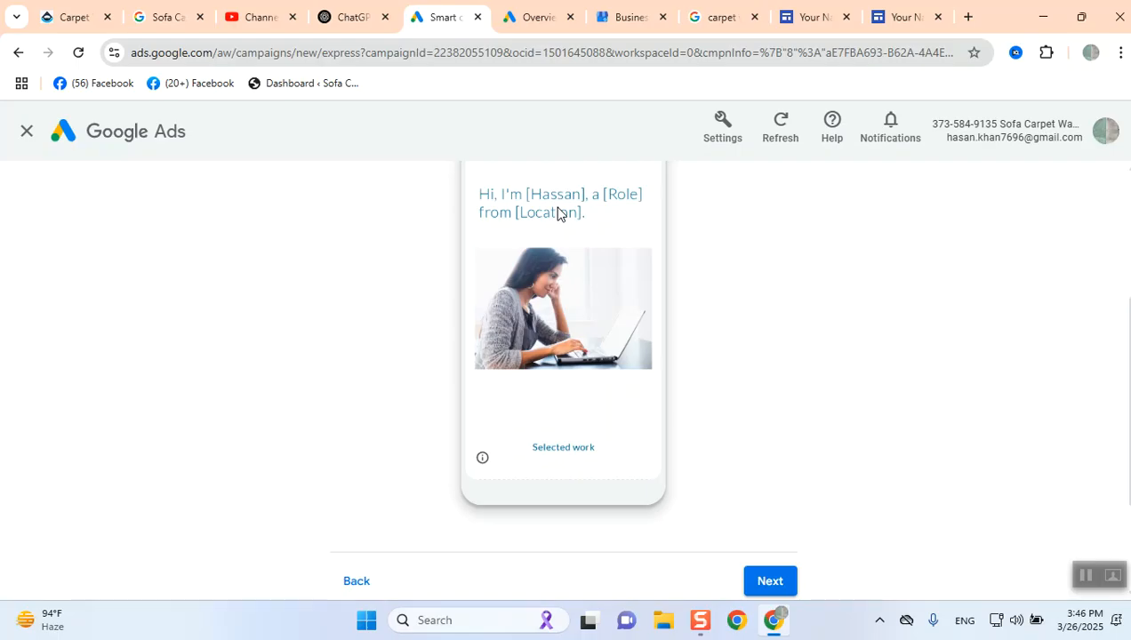
left_click(779, 582)
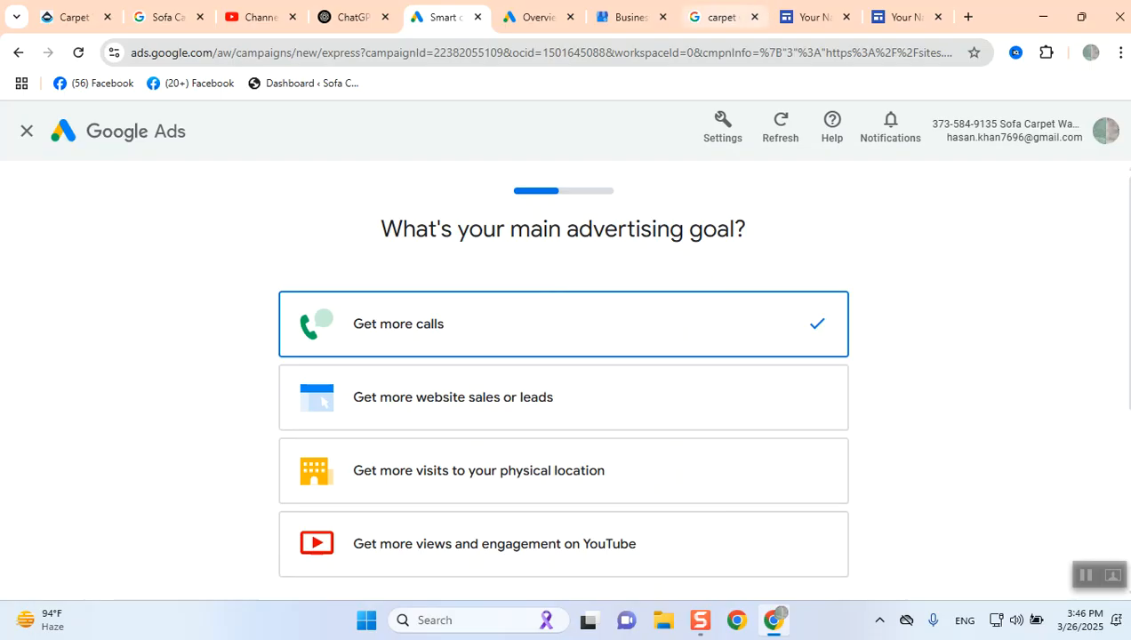
mouse_move(722, 16)
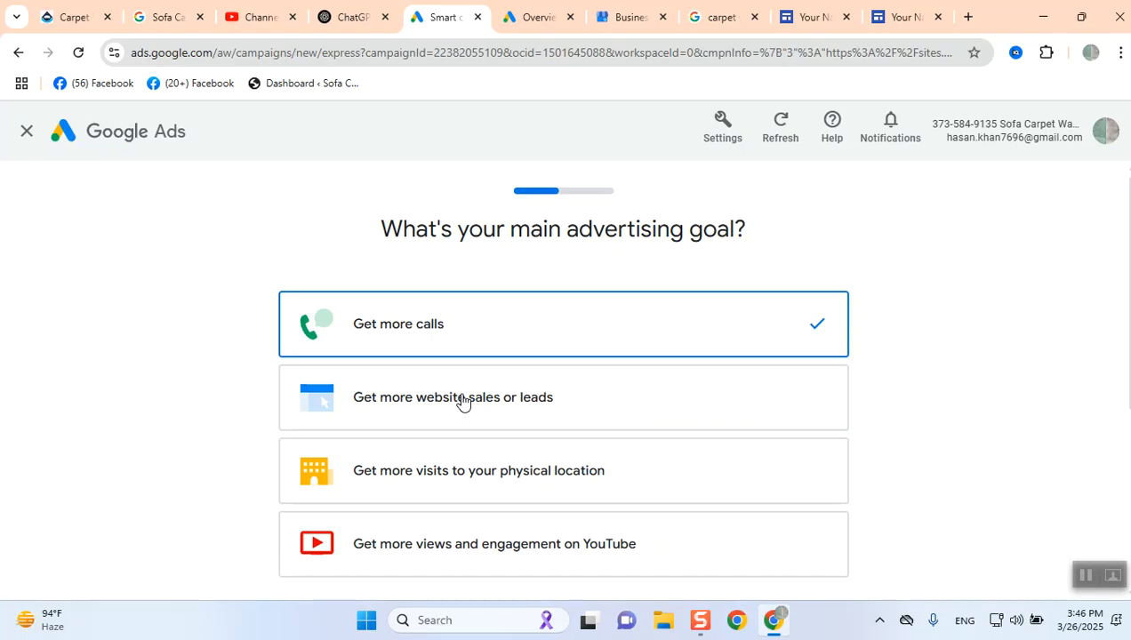
scroll(445, 481, "down", 1)
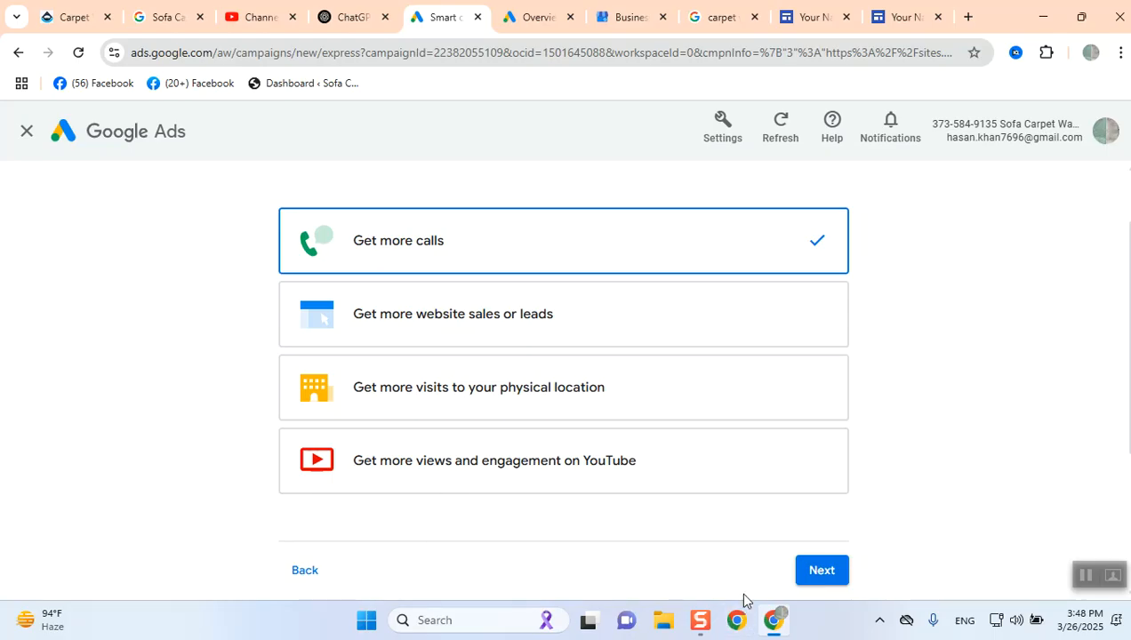
left_click(820, 572)
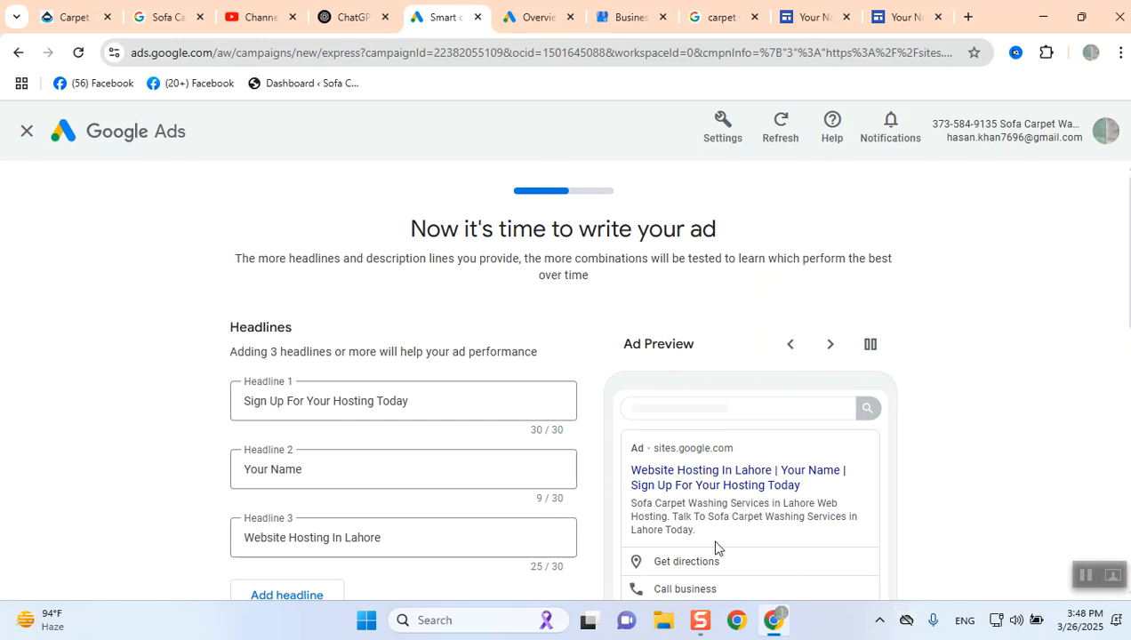
- Replace Headline 1 and Headline 2 with the suggestions Get Hosting Support Now and Call Our Lahore Team Now
scroll(716, 541, "down", 1)
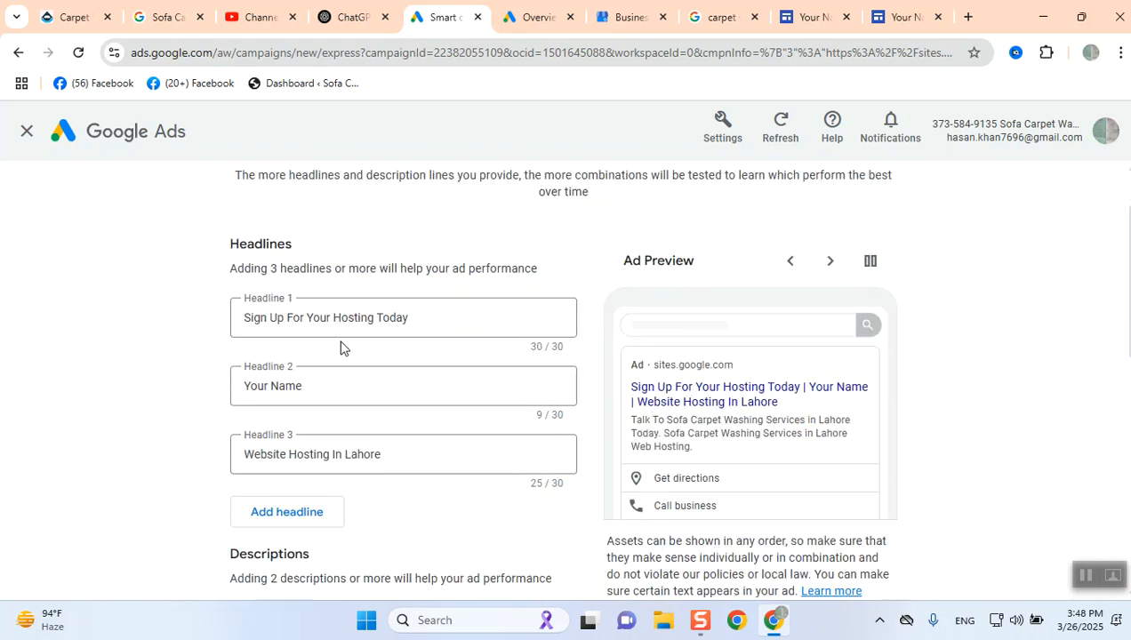
left_click(384, 323)
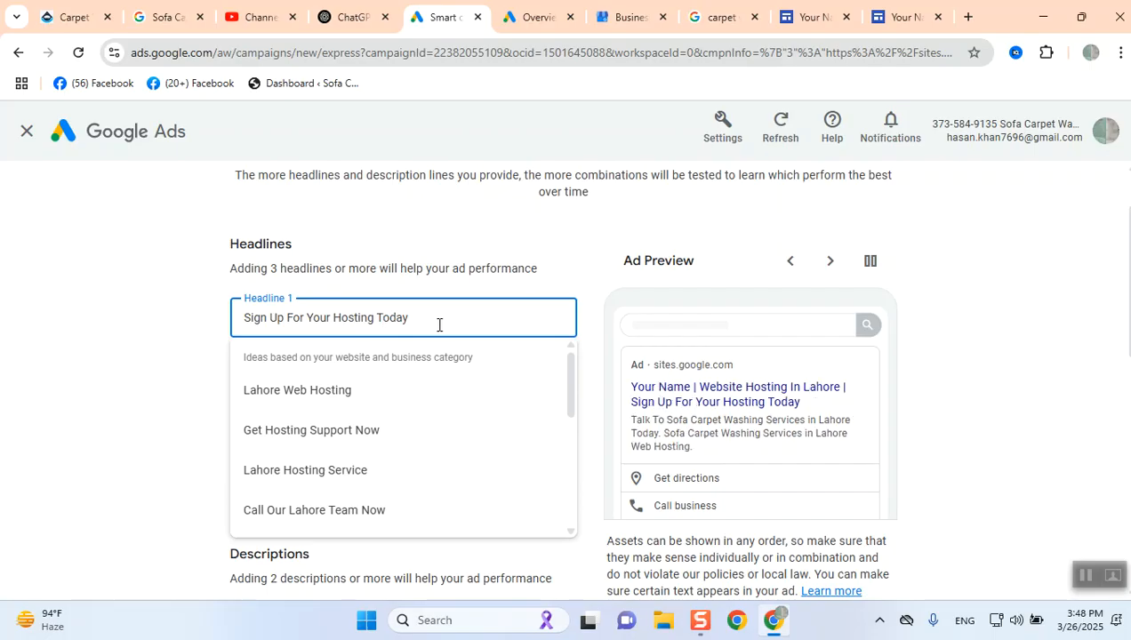
left_click_drag(430, 323, 260, 317)
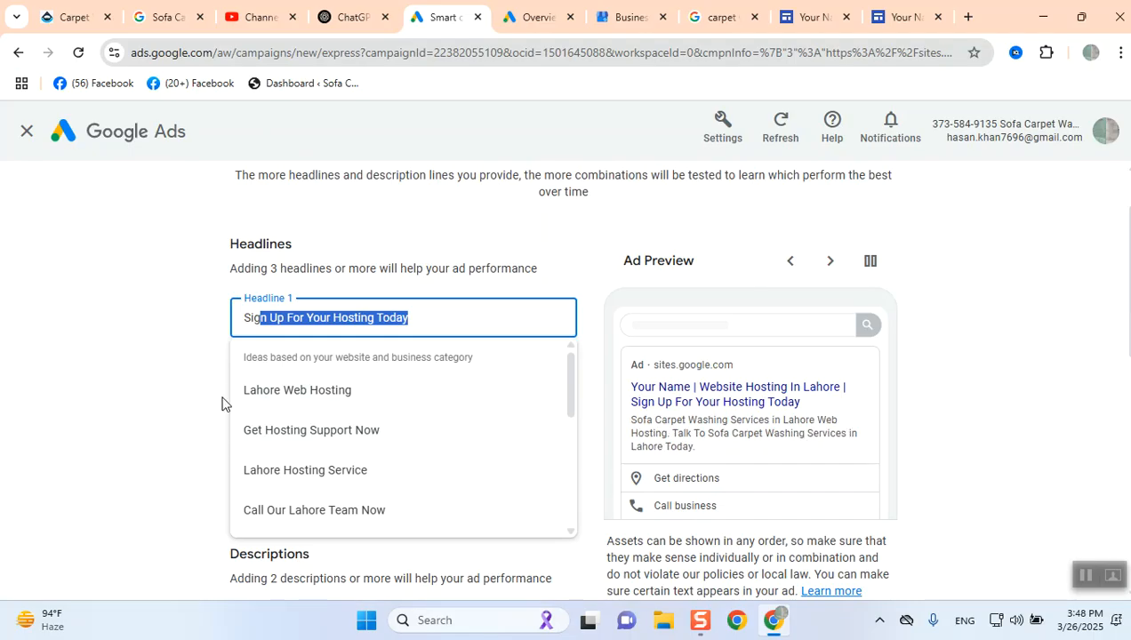
left_click(303, 433)
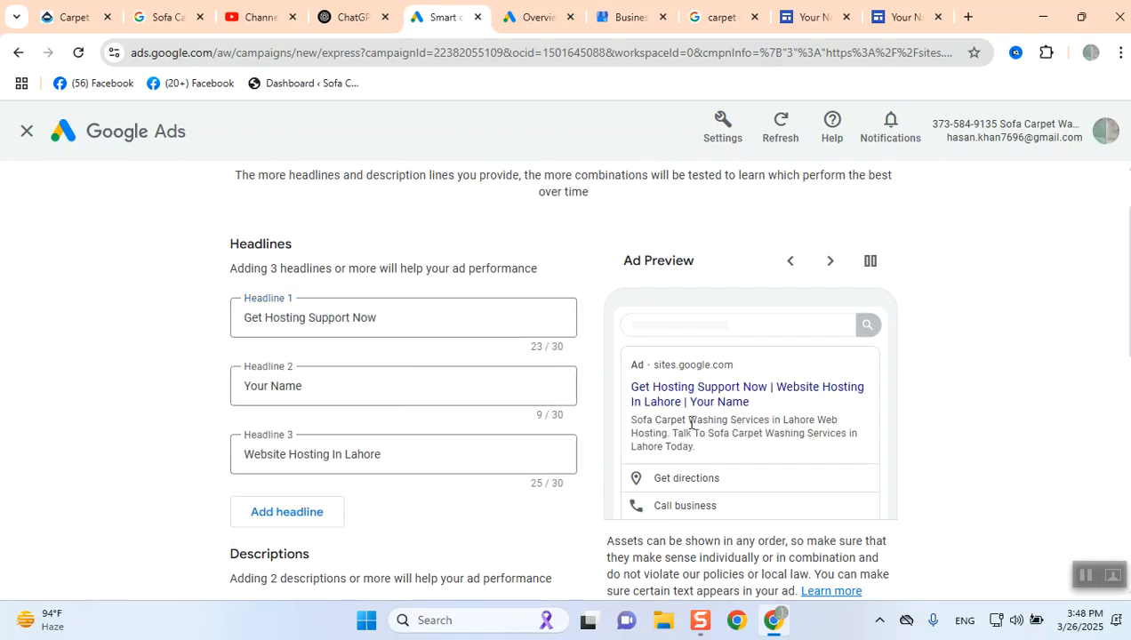
left_click(321, 381)
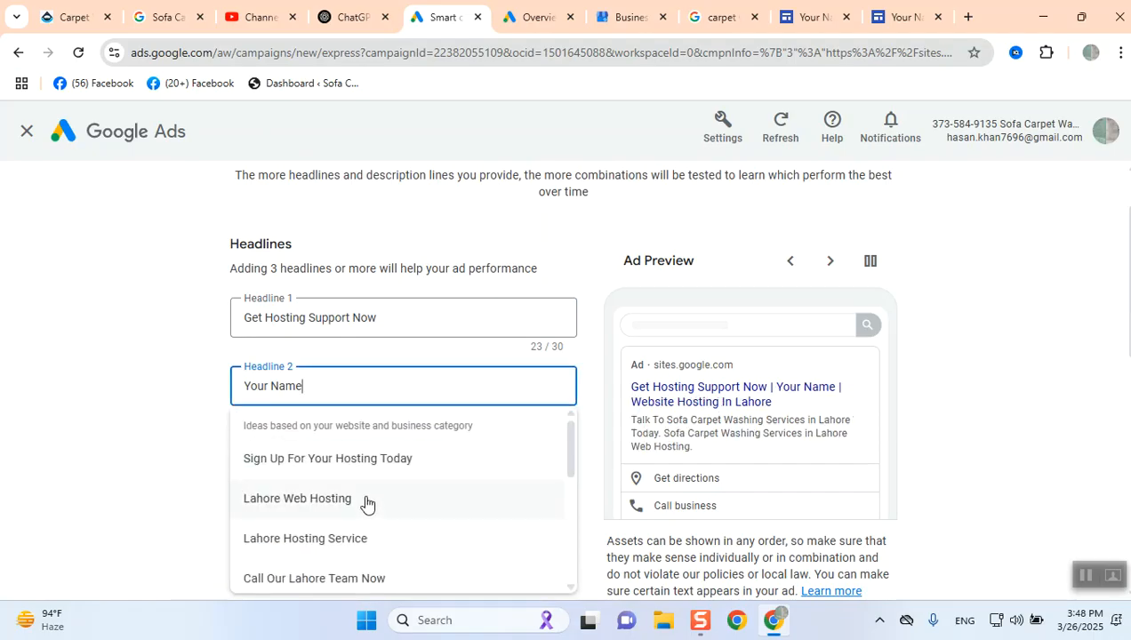
left_click(339, 579)
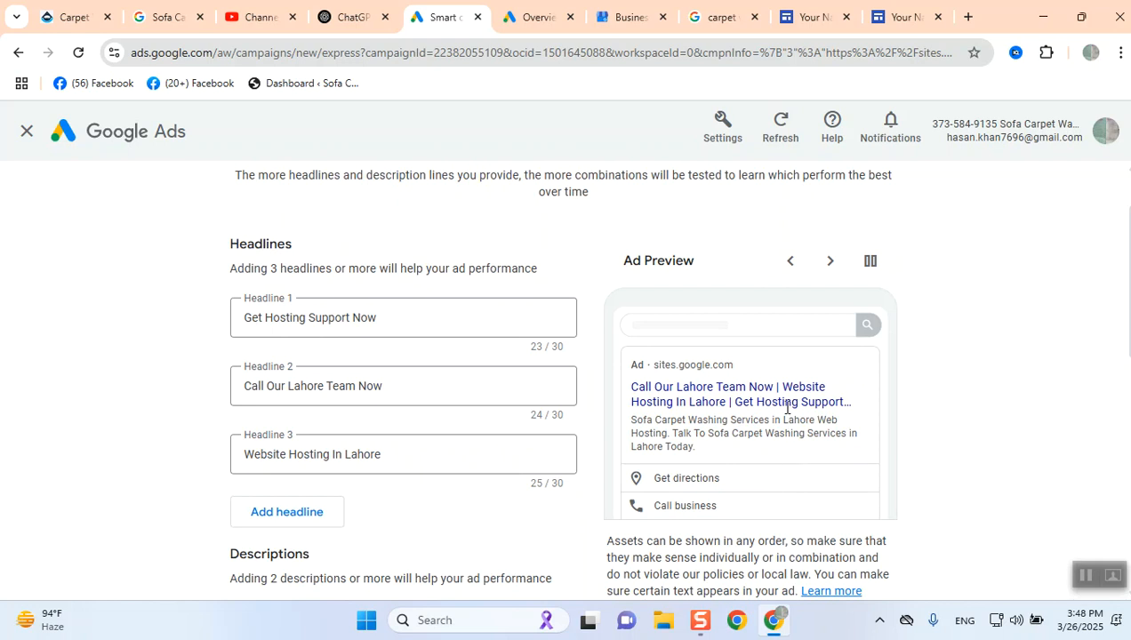
- Add a fourth headline using the suggestion Sign Up For Your Hosting Today
scroll(374, 459, "down", 2)
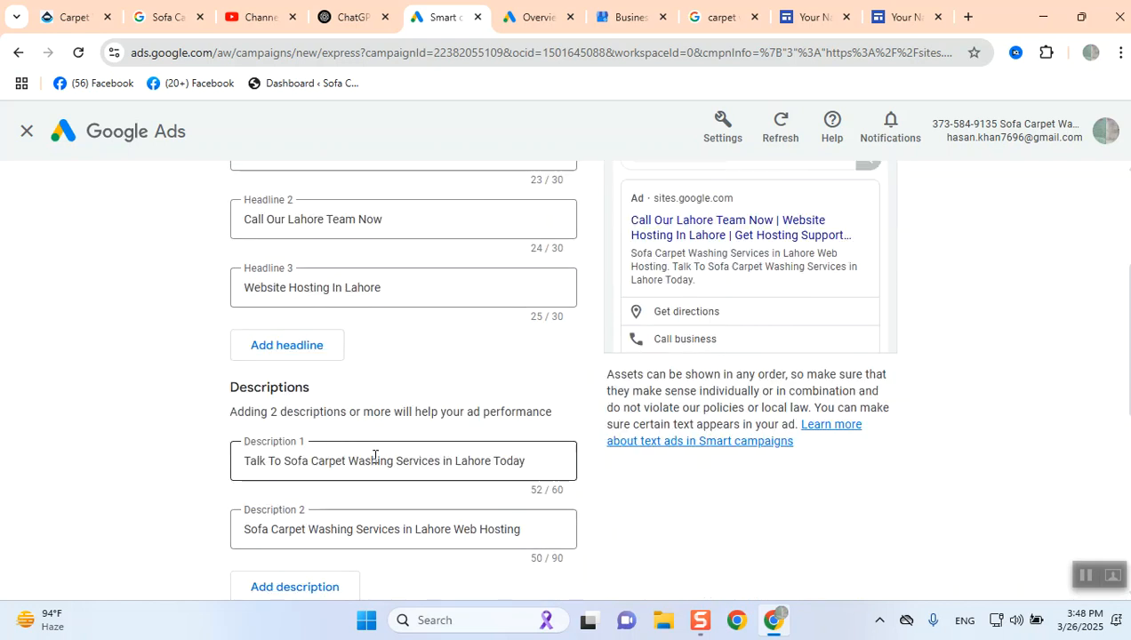
scroll(320, 368, "up", 2)
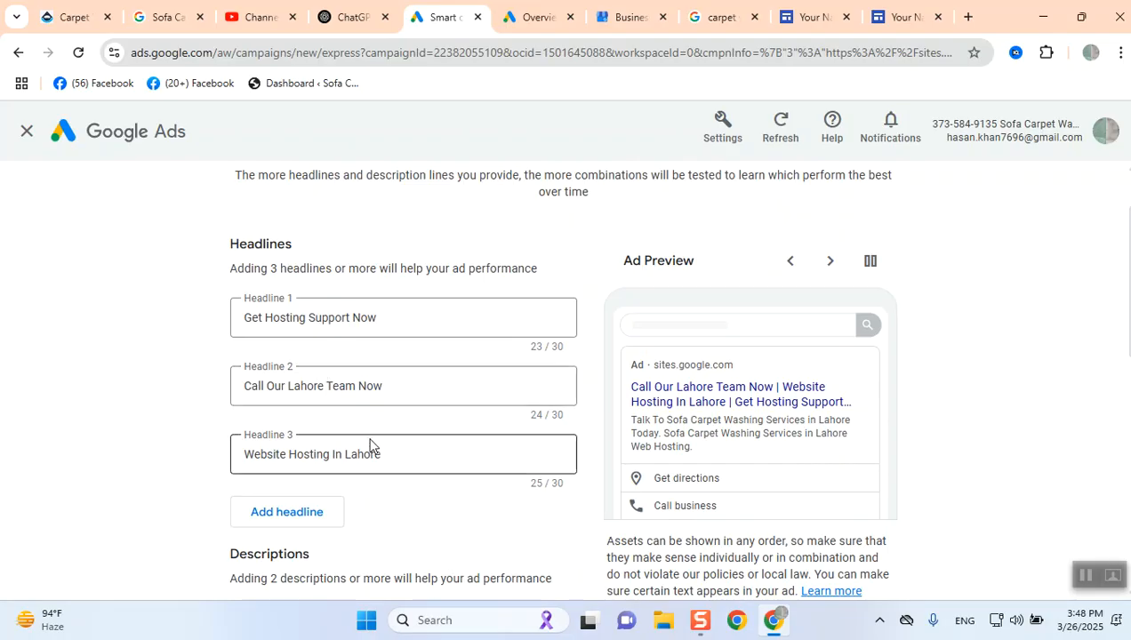
scroll(360, 436, "down", 1)
left_click(278, 431)
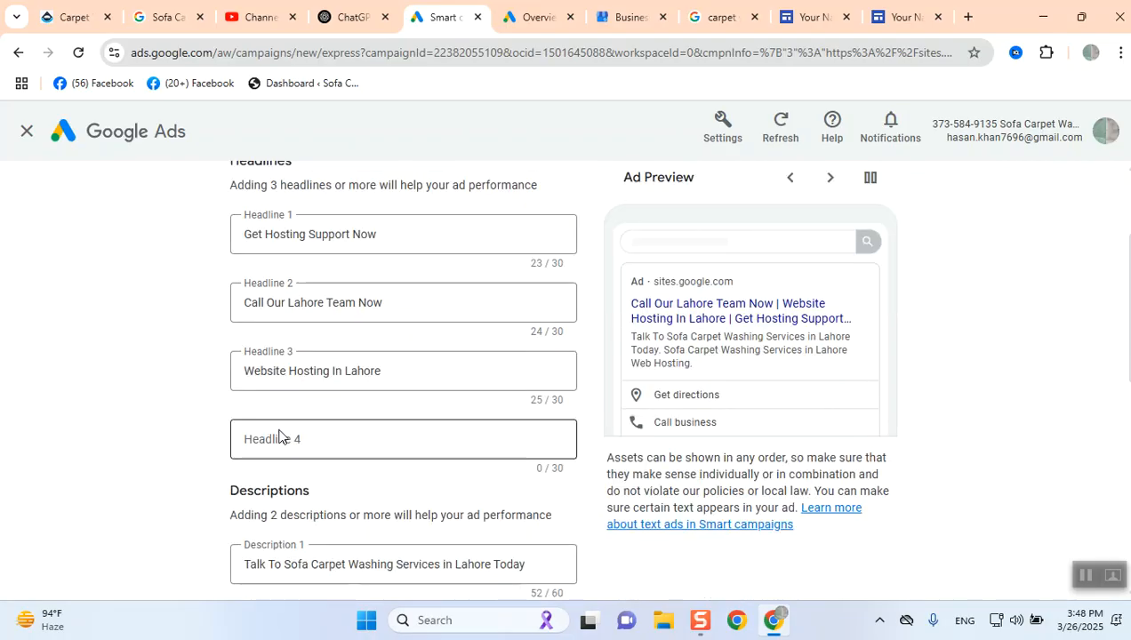
left_click(321, 439)
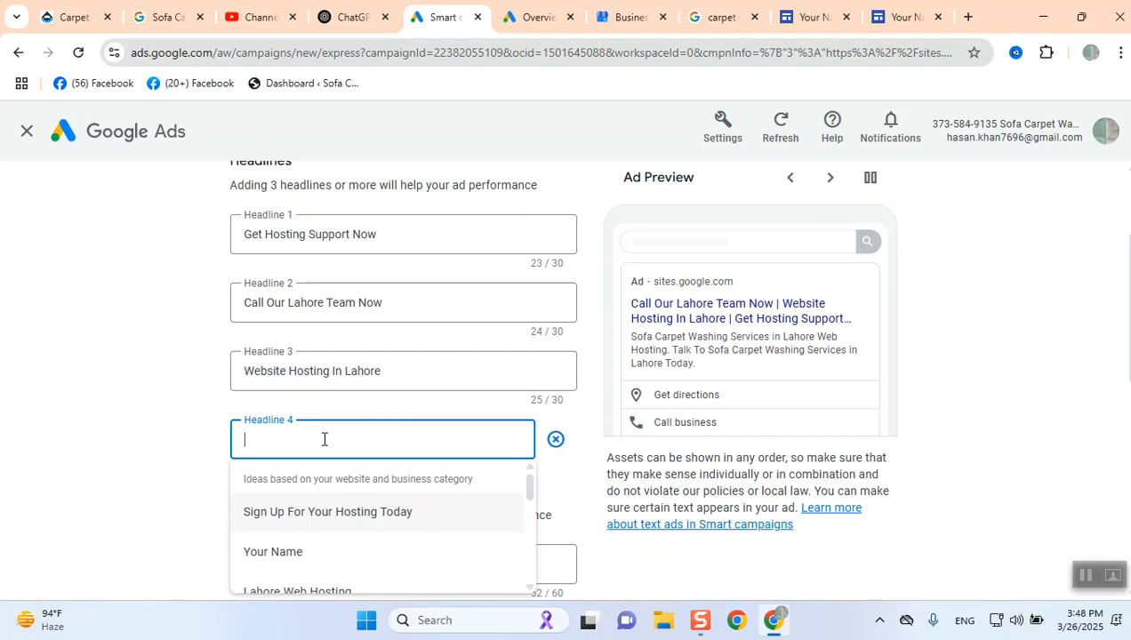
left_click(323, 514)
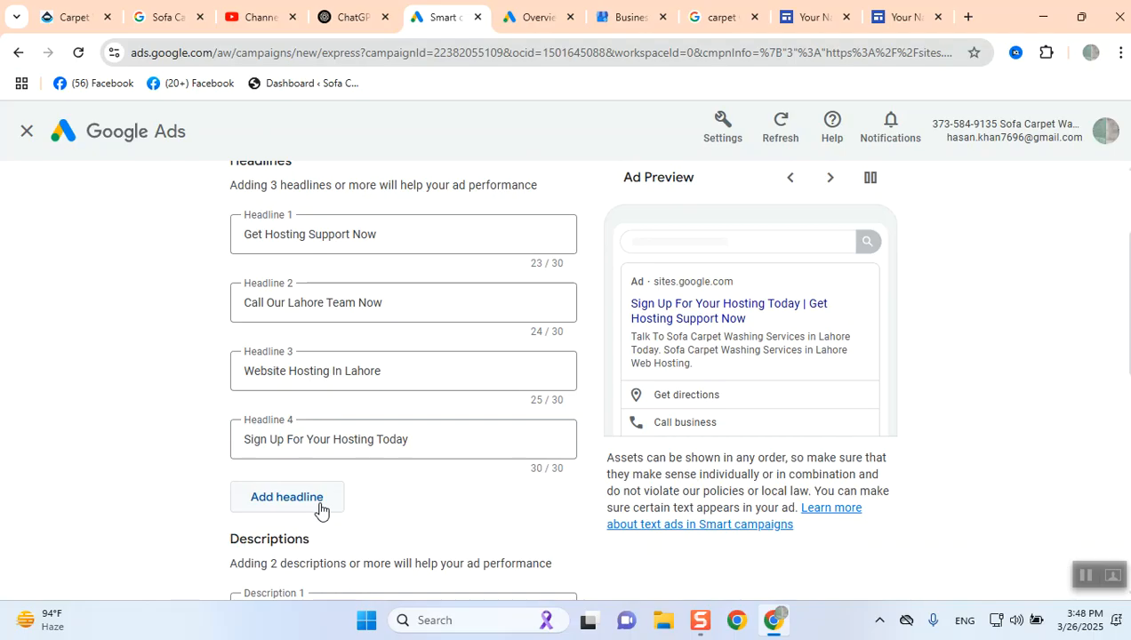
- Add a fifth headline using the suggestion Hosting Service Provider
left_click(555, 388)
left_click(555, 386)
left_click(582, 359)
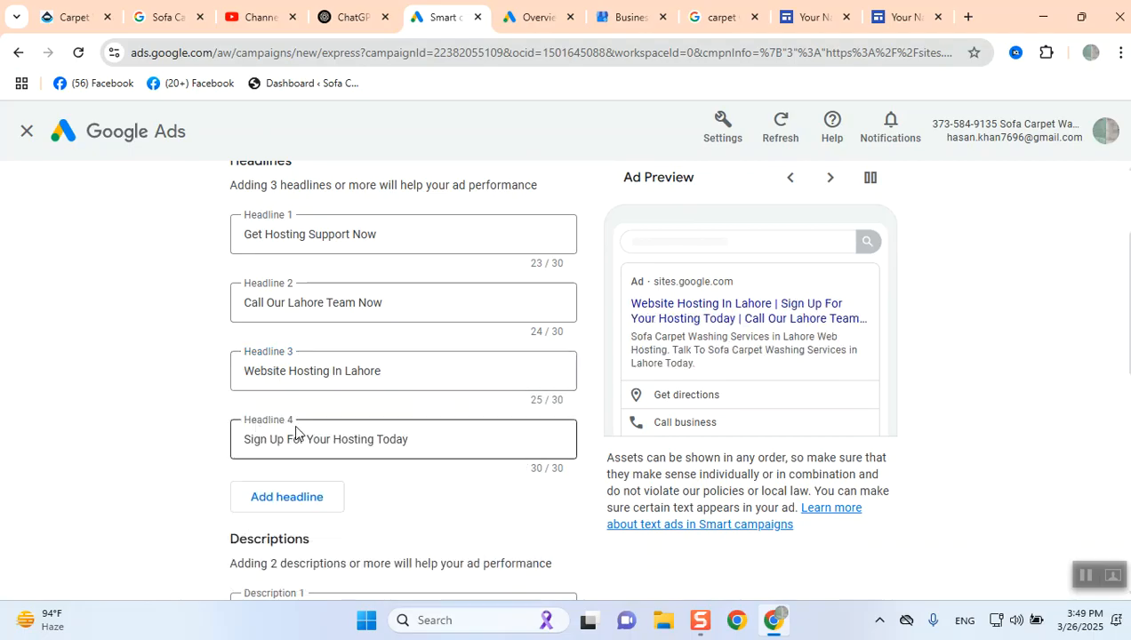
left_click(285, 499)
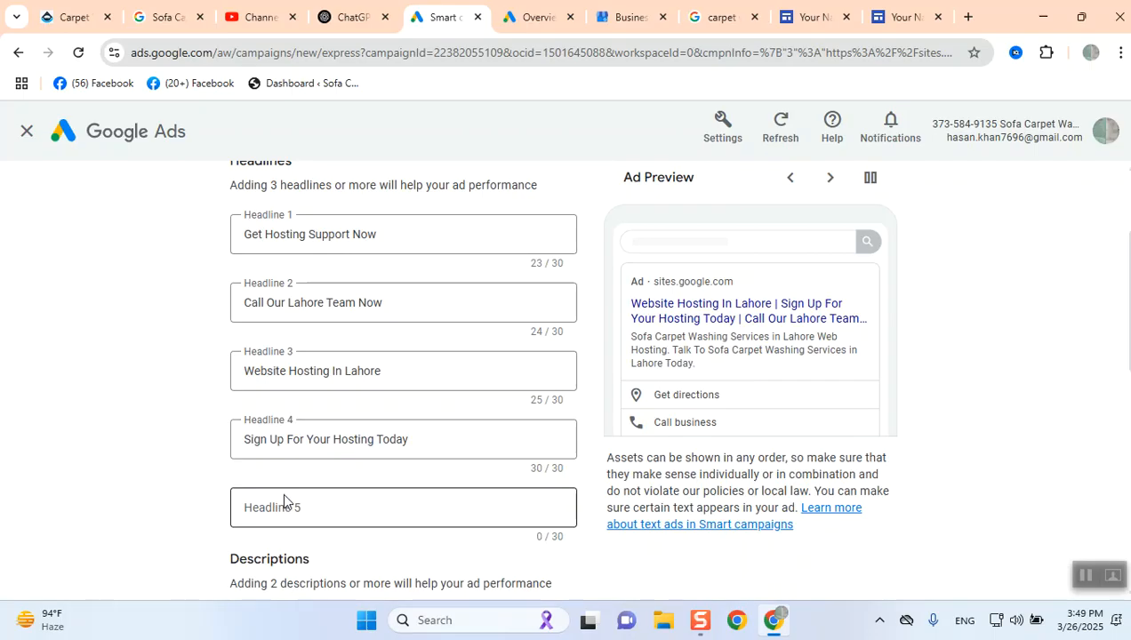
scroll(282, 495, "down", 3)
scroll(327, 467, "down", 1)
scroll(327, 467, "up", 1)
left_click(321, 256)
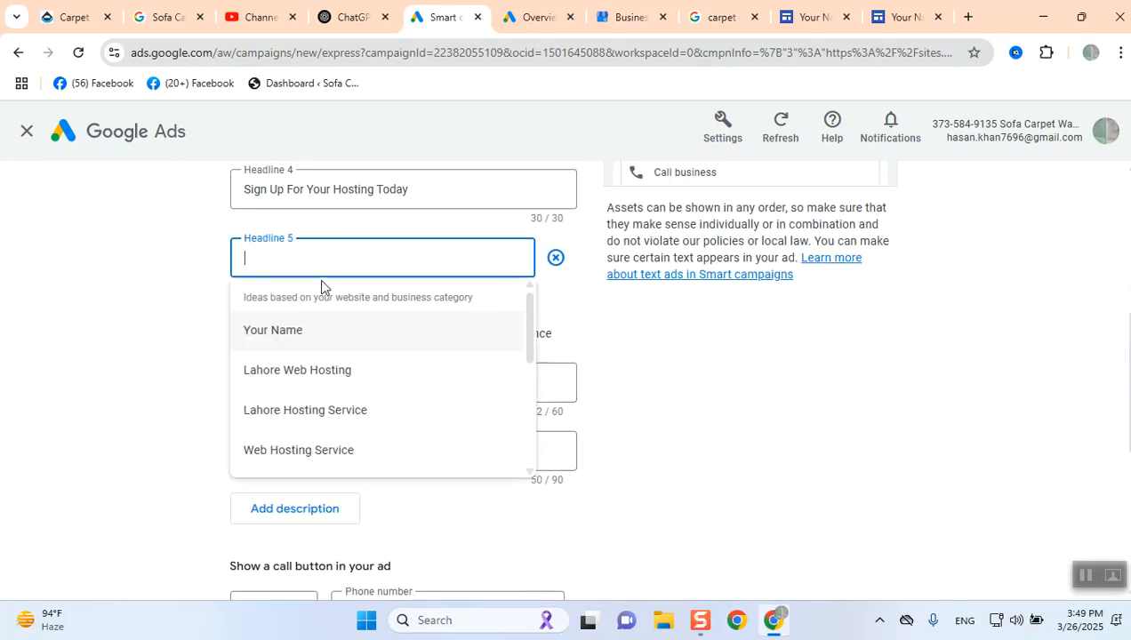
scroll(364, 449, "down", 1)
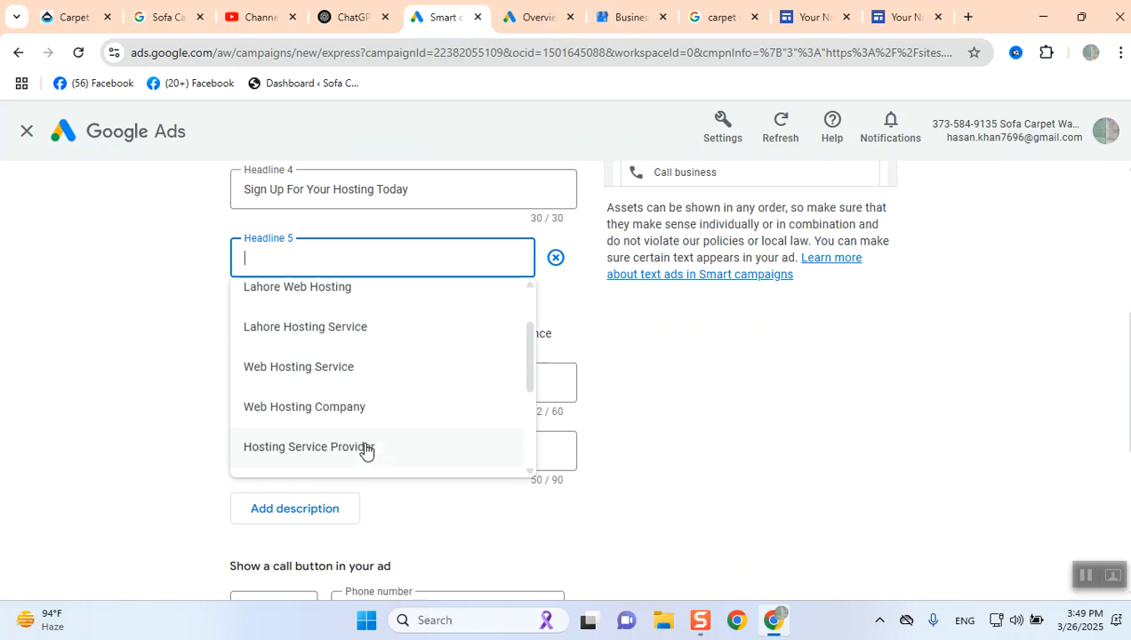
left_click(365, 449)
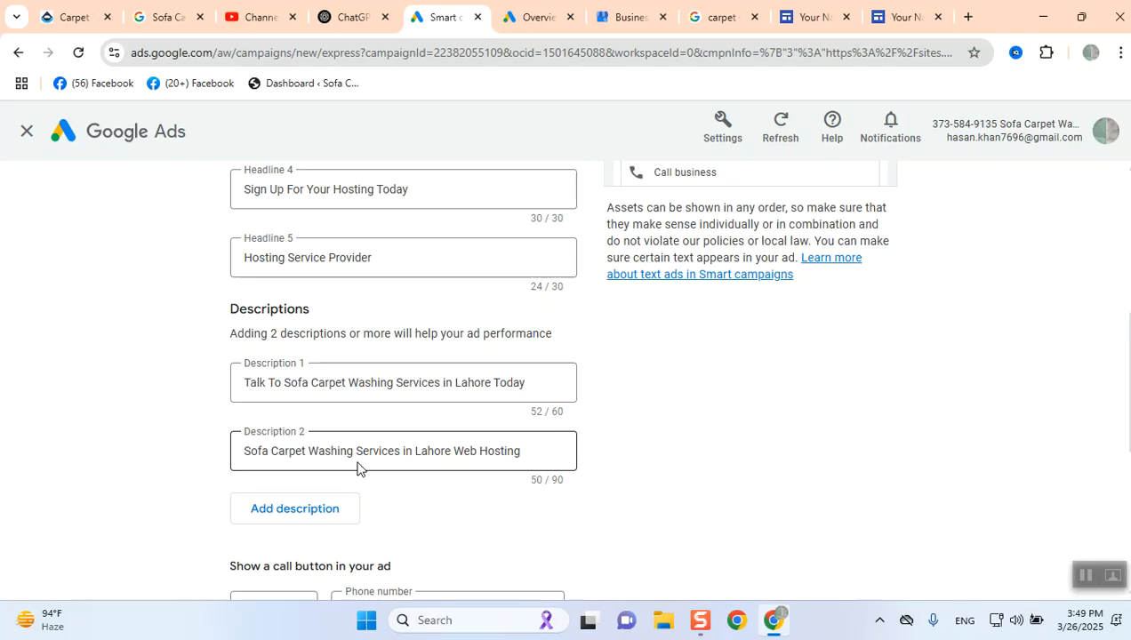
- Replace Description 1 with the text We Provide quality web hosting services
scroll(373, 436, "down", 2)
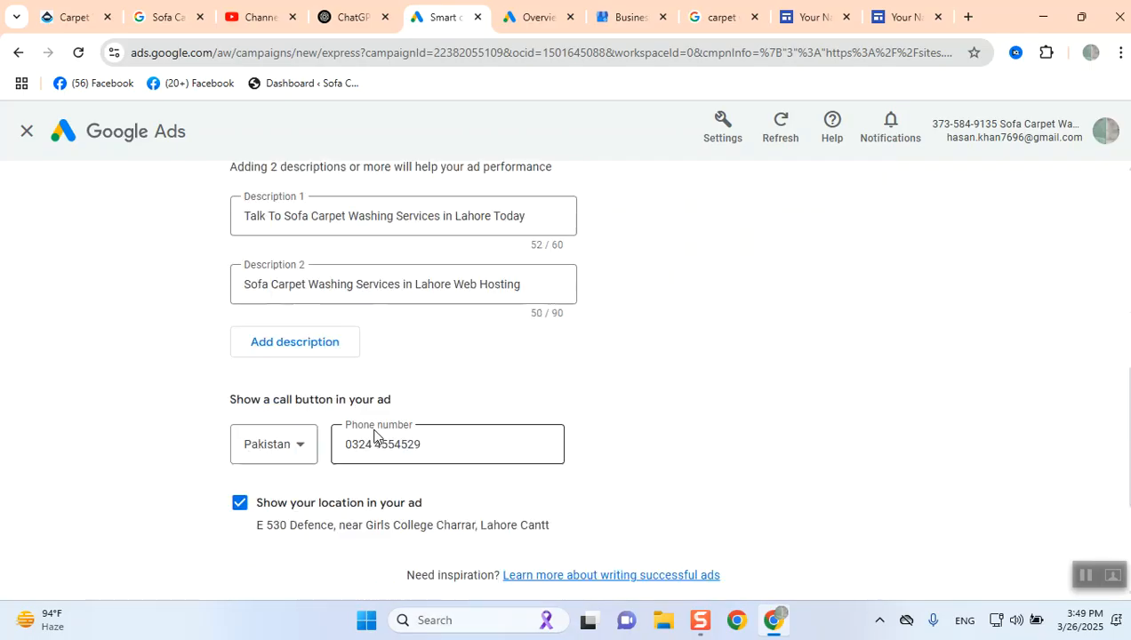
scroll(373, 435, "up", 1)
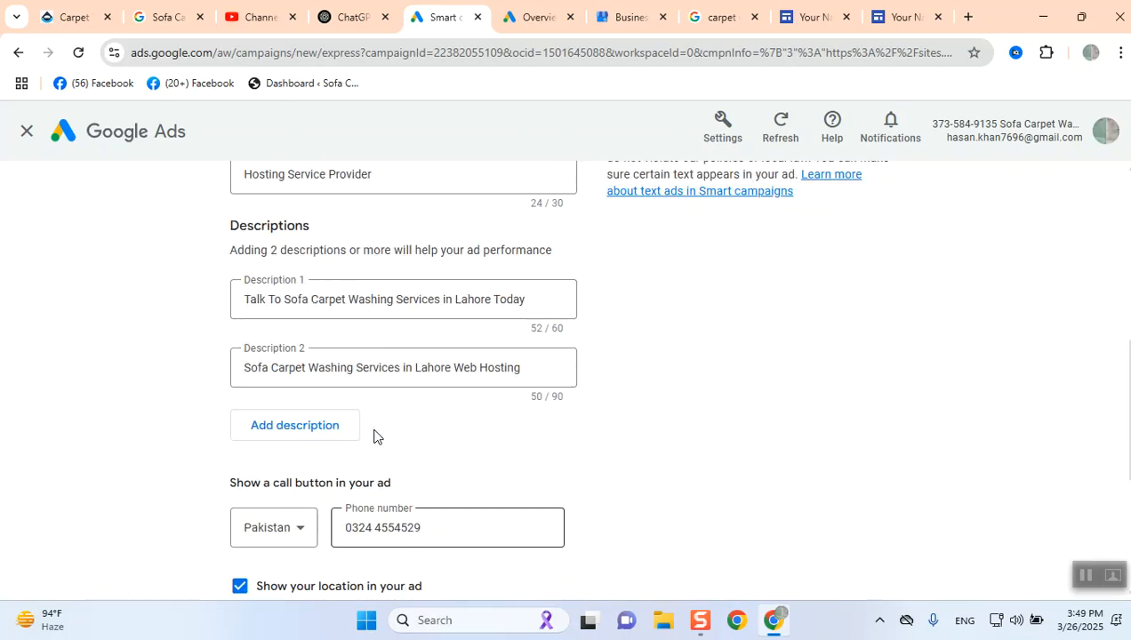
left_click(416, 299)
key("ctrl+a")
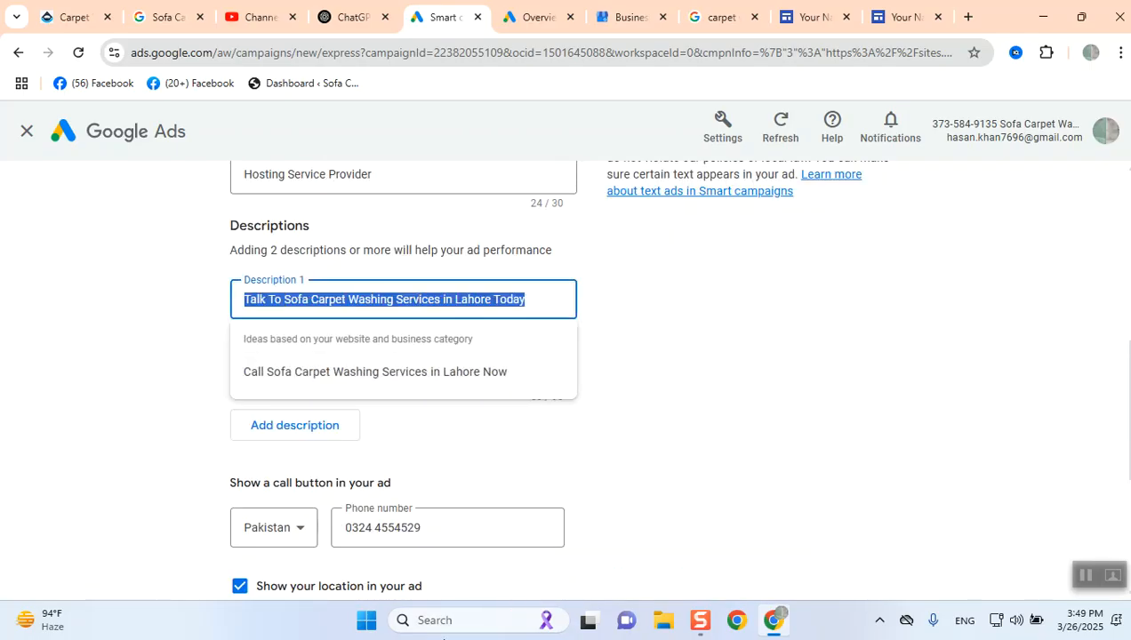
type("We P")
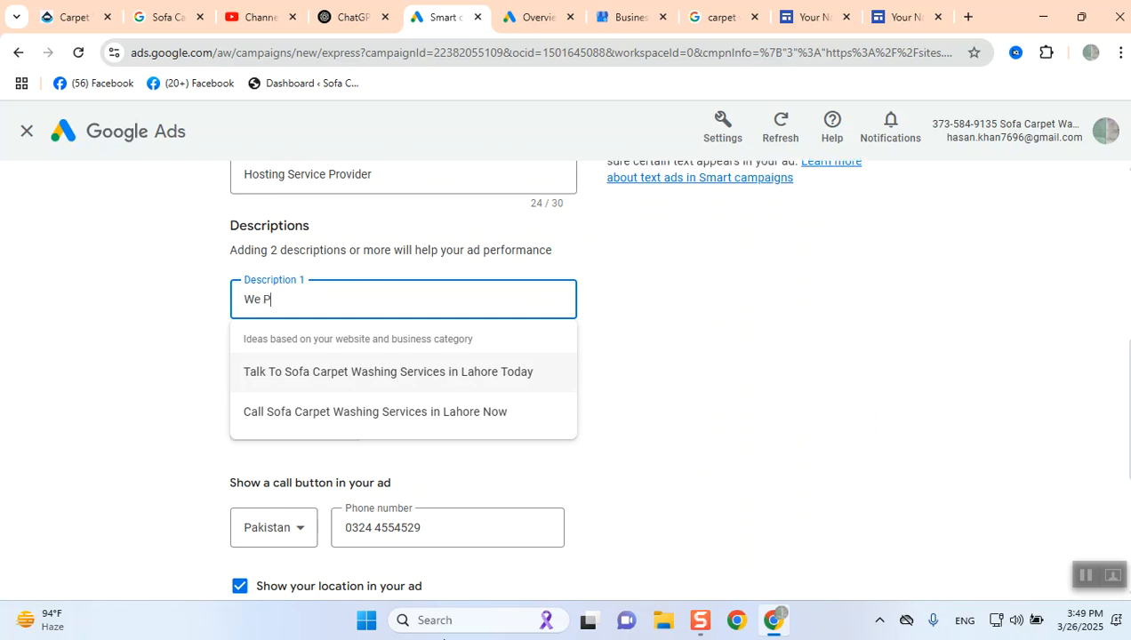
type("Rovide")
key("BackSpace")
key("BackSpace")
key("BackSpace")
key("BackSpace")
key("BackSpace")
key("BackSpace")
type("r")
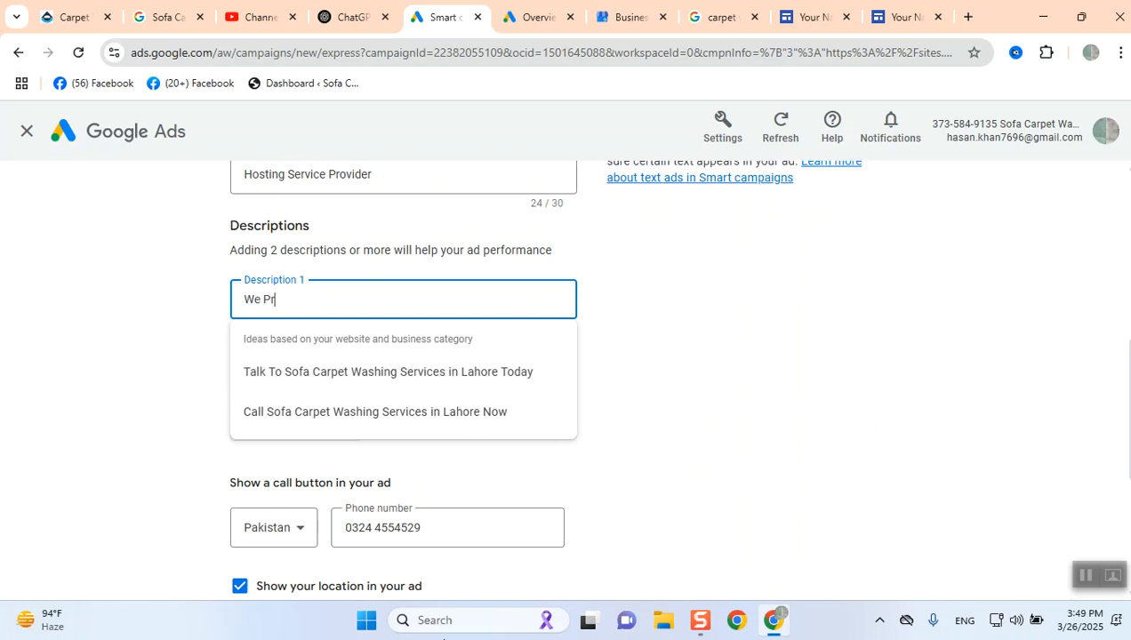
type("ovide quality we")
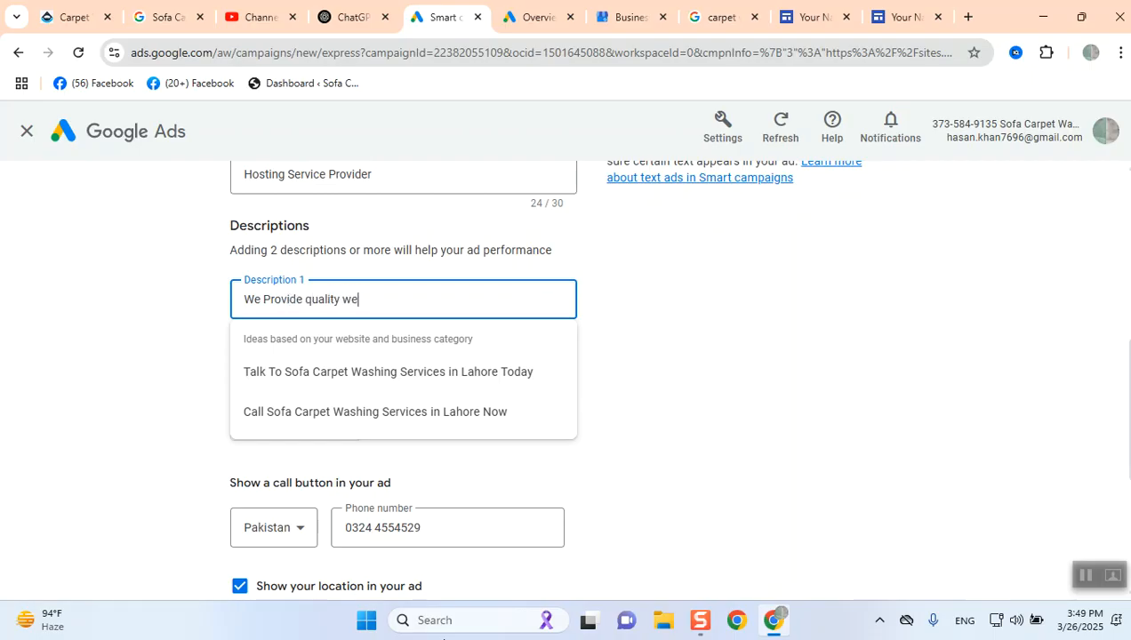
type("b hosting services")
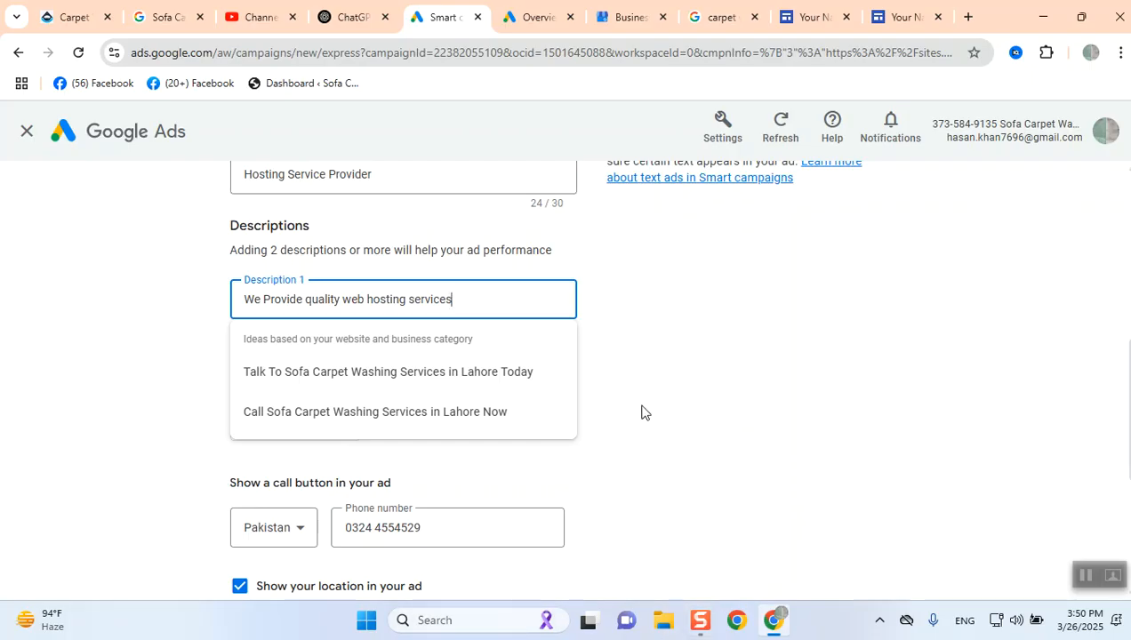
left_click(644, 372)
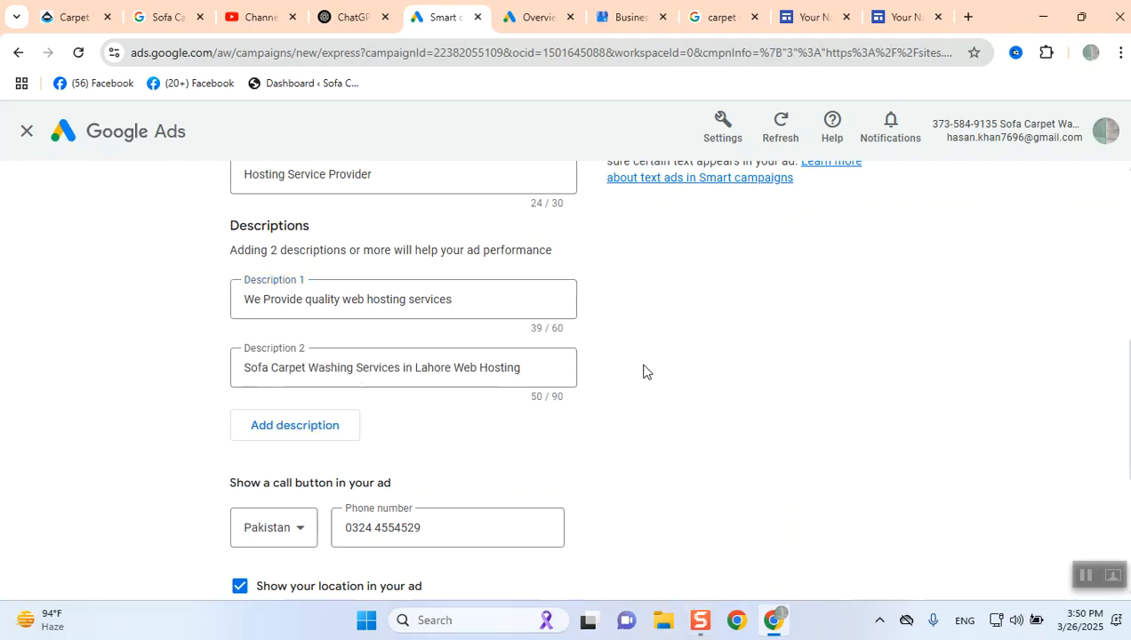
- Replace Description 2 with the Web Hosting Simplified For You suggestion and add a third description using the A Reliable Website Hosting Service suggestion
triple_click(456, 364)
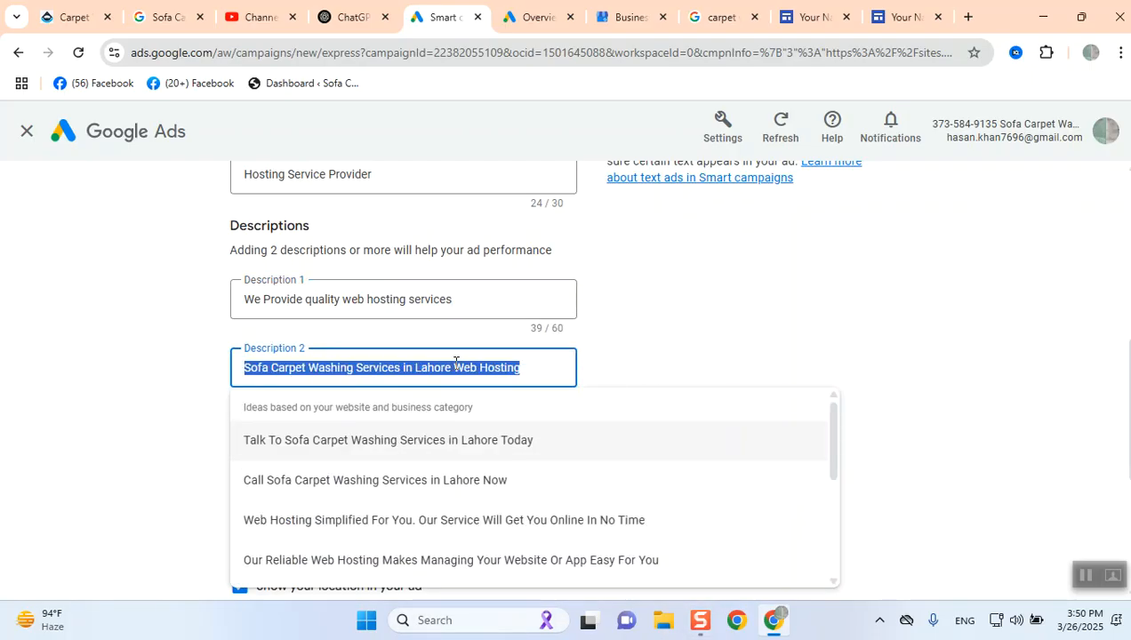
left_click(556, 521)
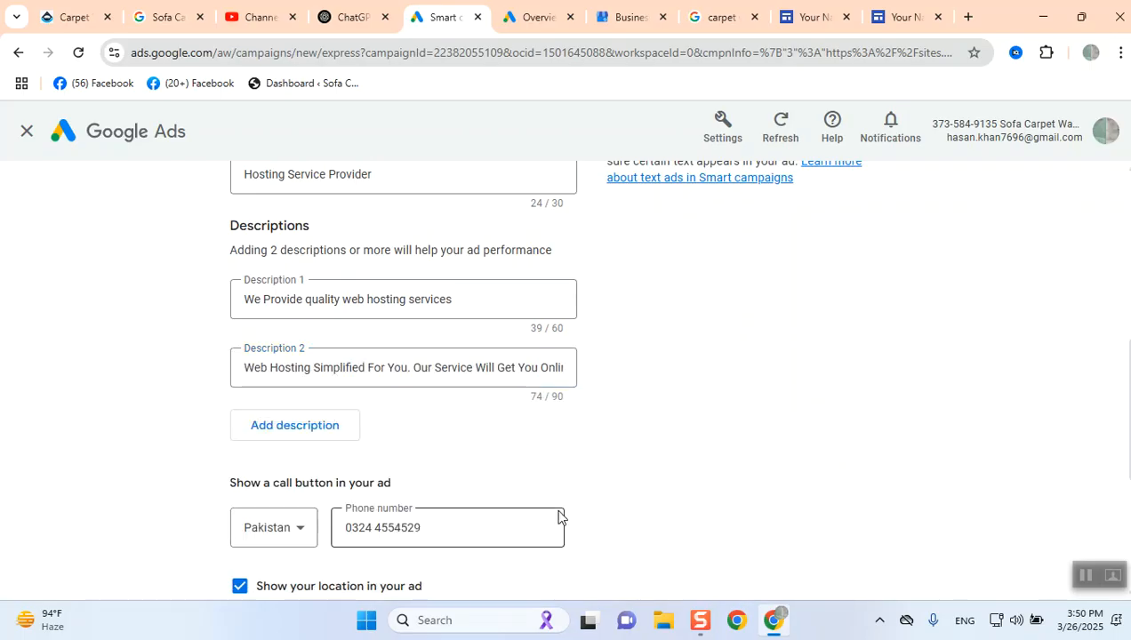
left_click(323, 427)
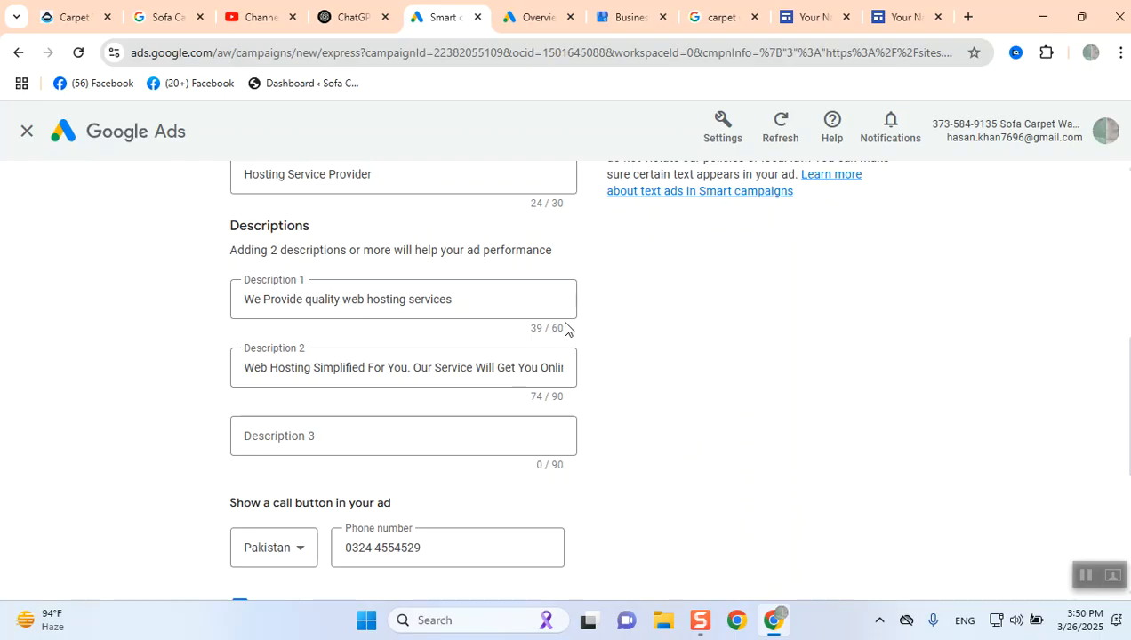
left_click(337, 438)
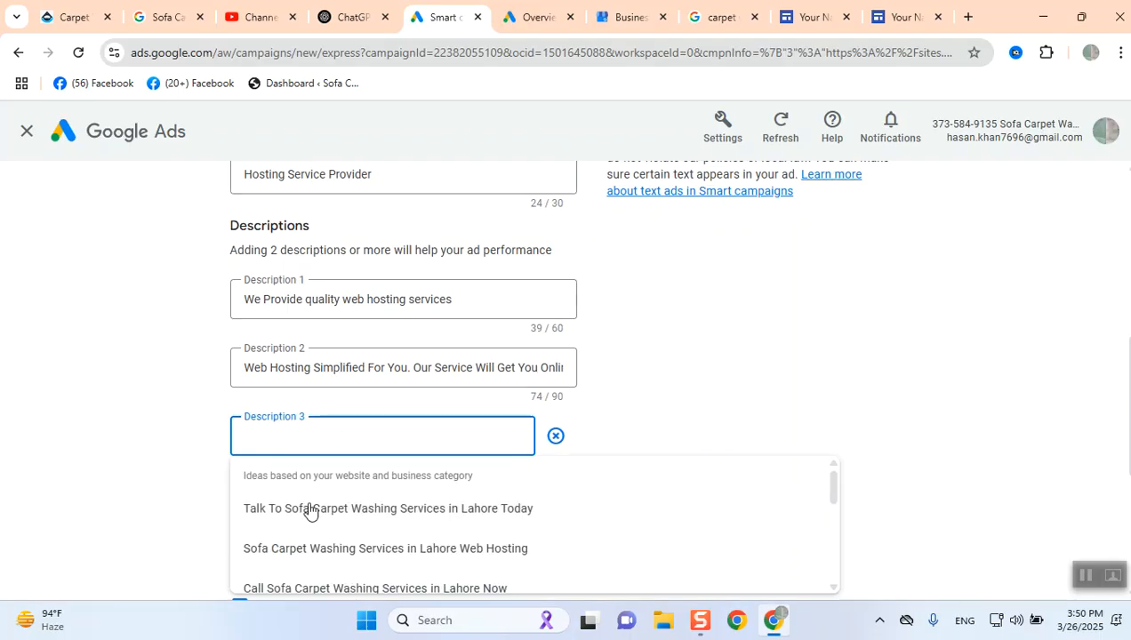
scroll(305, 567, "down", 5)
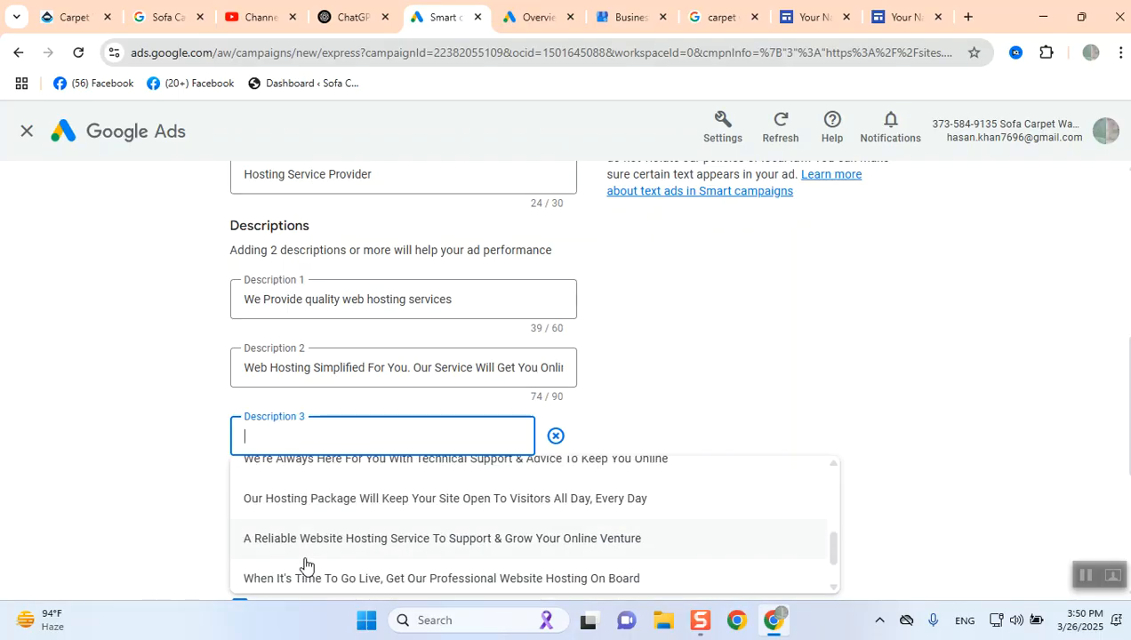
left_click(308, 544)
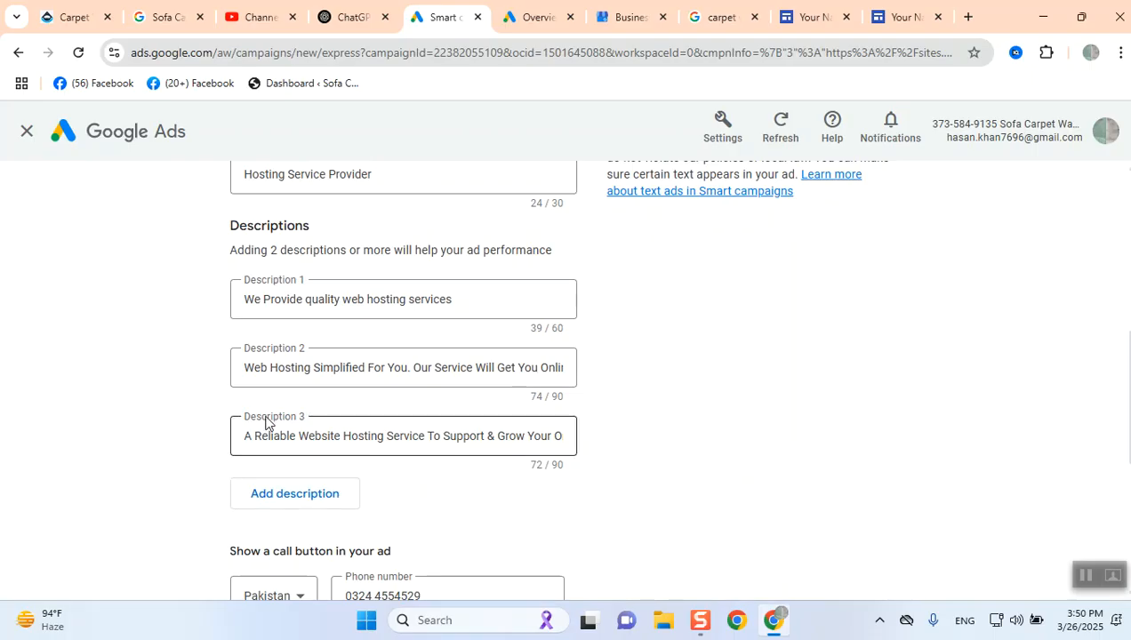
- Add a fourth description using the suggestion When It's Time To Go Live, Get Our Professional Website Hosting On Board
left_click(271, 502)
left_click(270, 504)
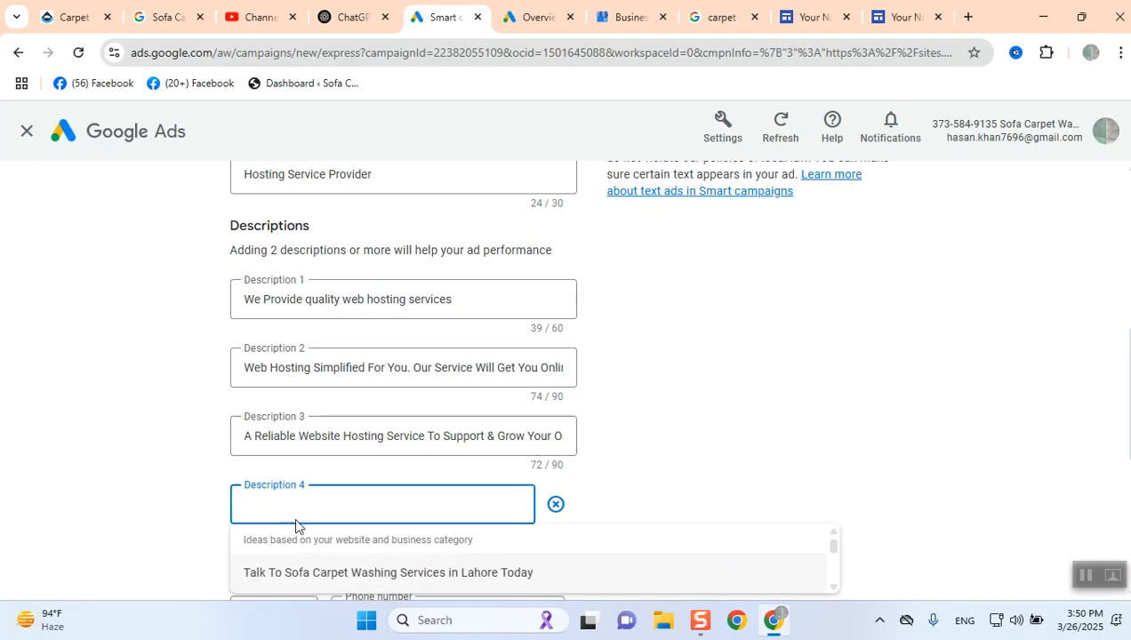
scroll(295, 530, "down", 1)
scroll(295, 530, "down", 1)
scroll(298, 528, "up", 1)
scroll(298, 528, "down", 3)
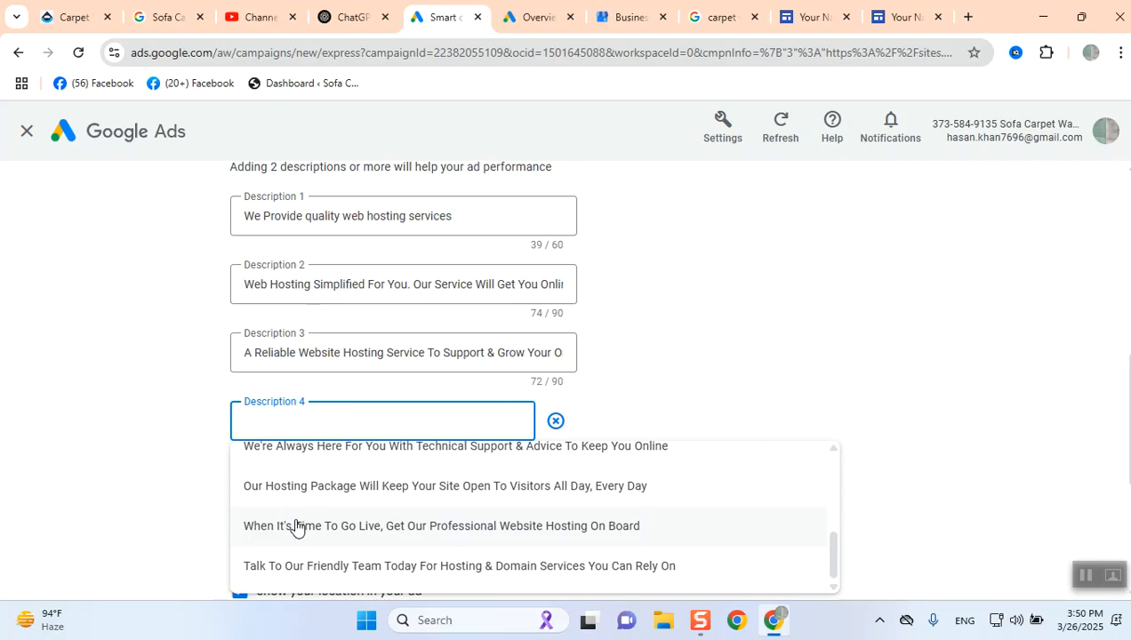
left_click(296, 528)
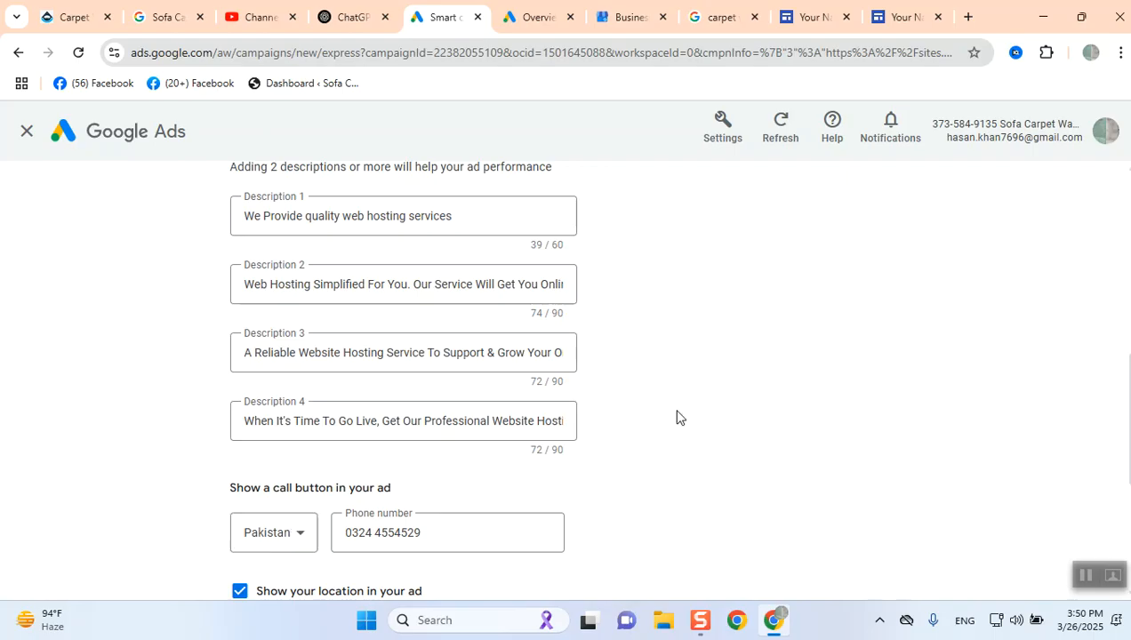
scroll(677, 416, "down", 2)
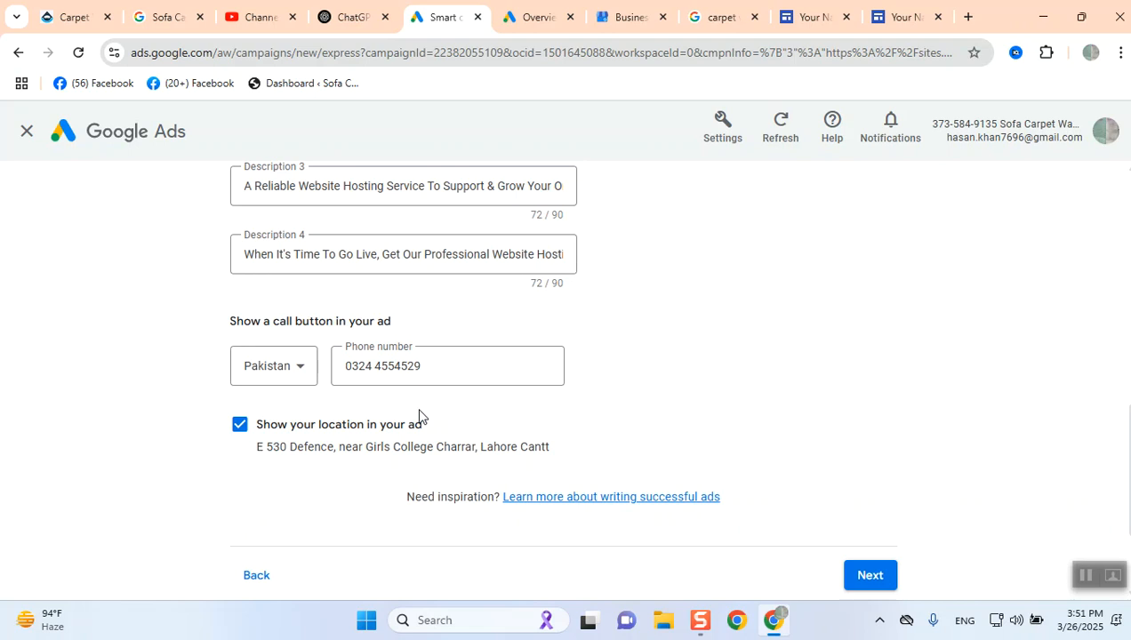
left_click(242, 427)
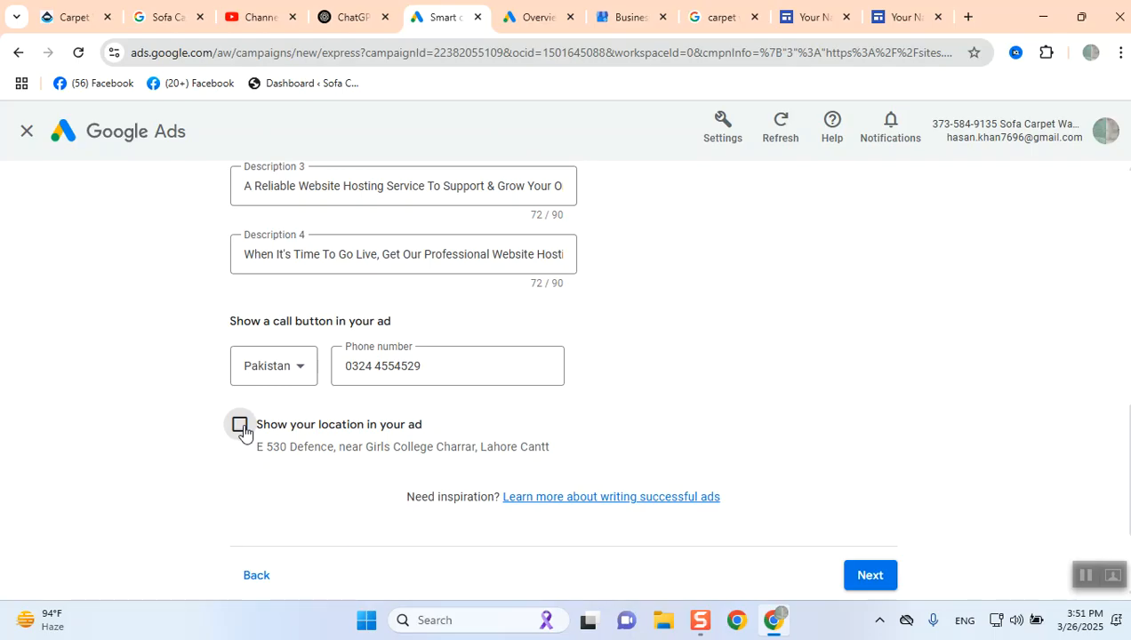
left_click(240, 425)
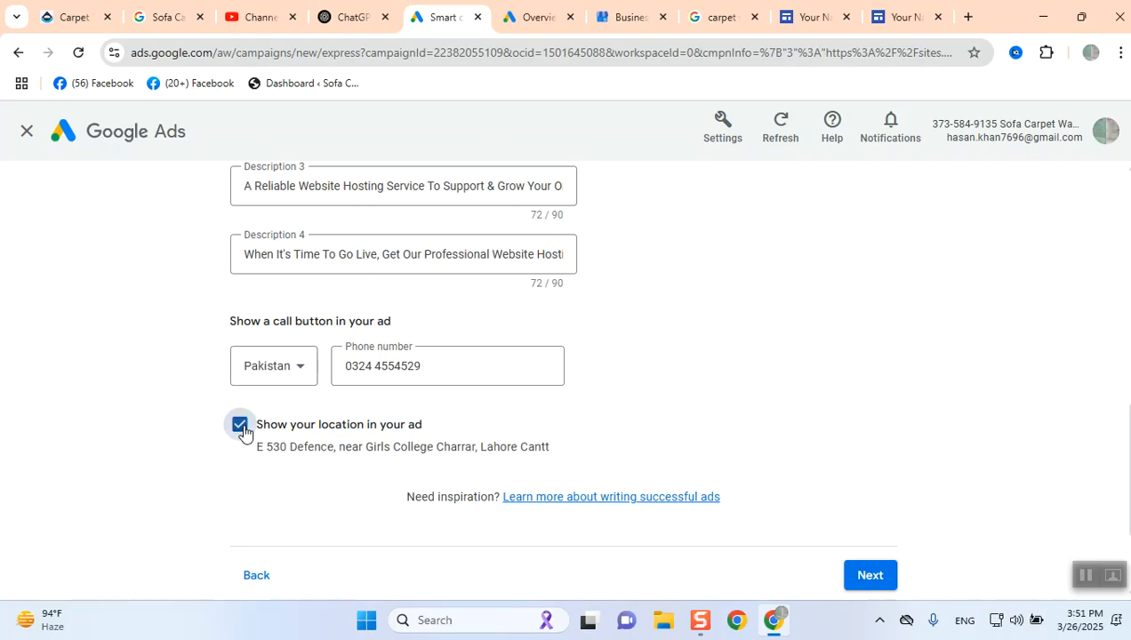
- Continue from the ad text to the keyword themes page
left_click(874, 579)
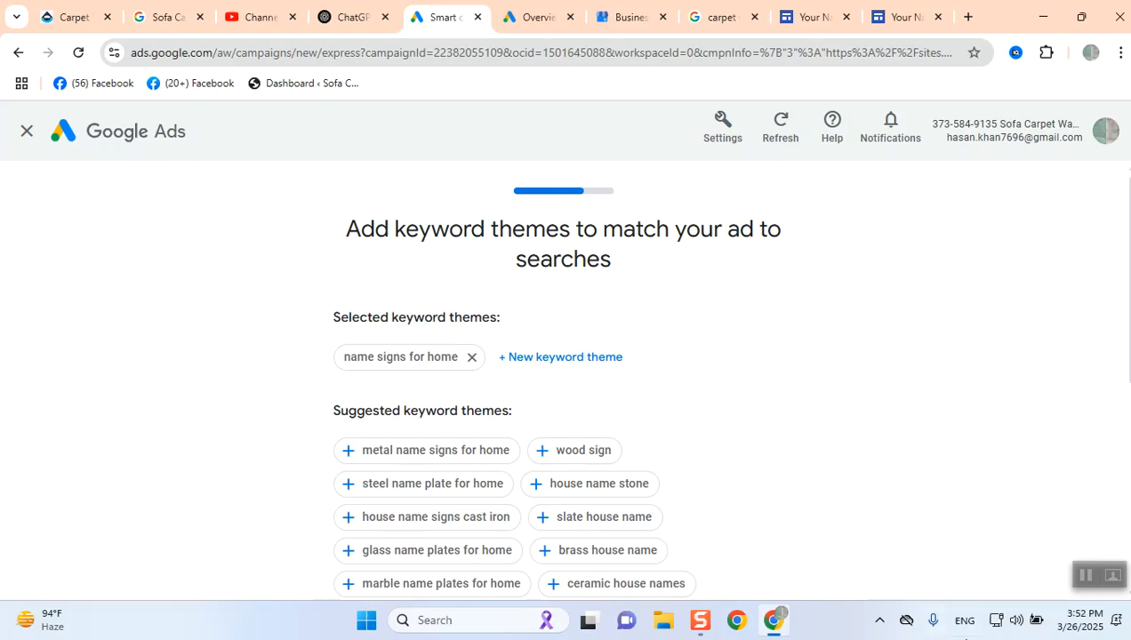
scroll(779, 476, "down", 2)
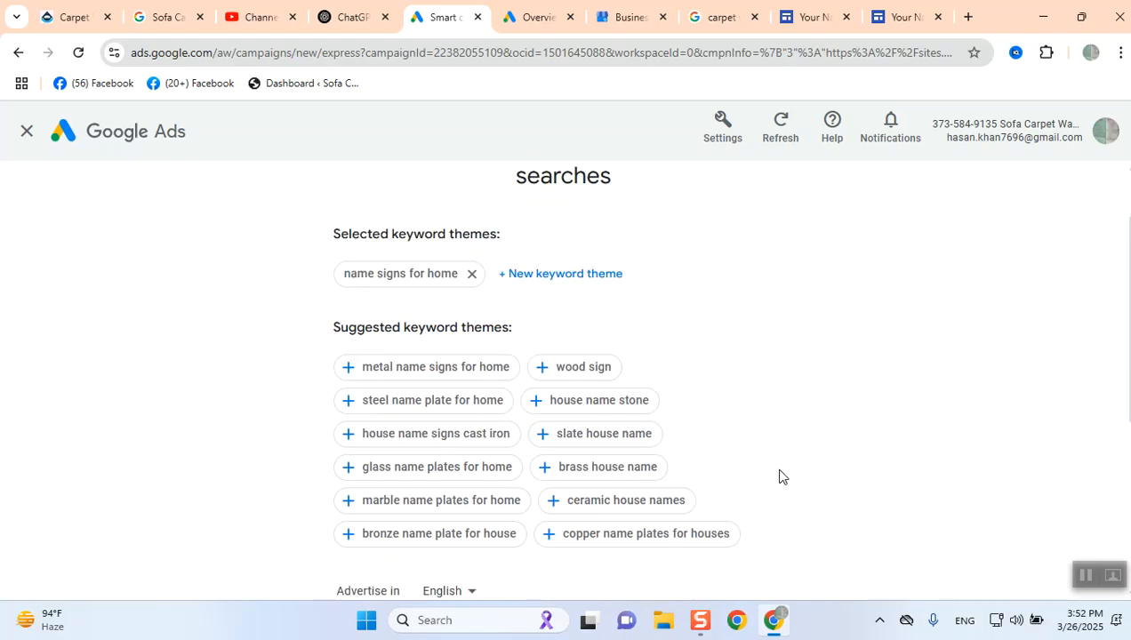
scroll(773, 478, "up", 2)
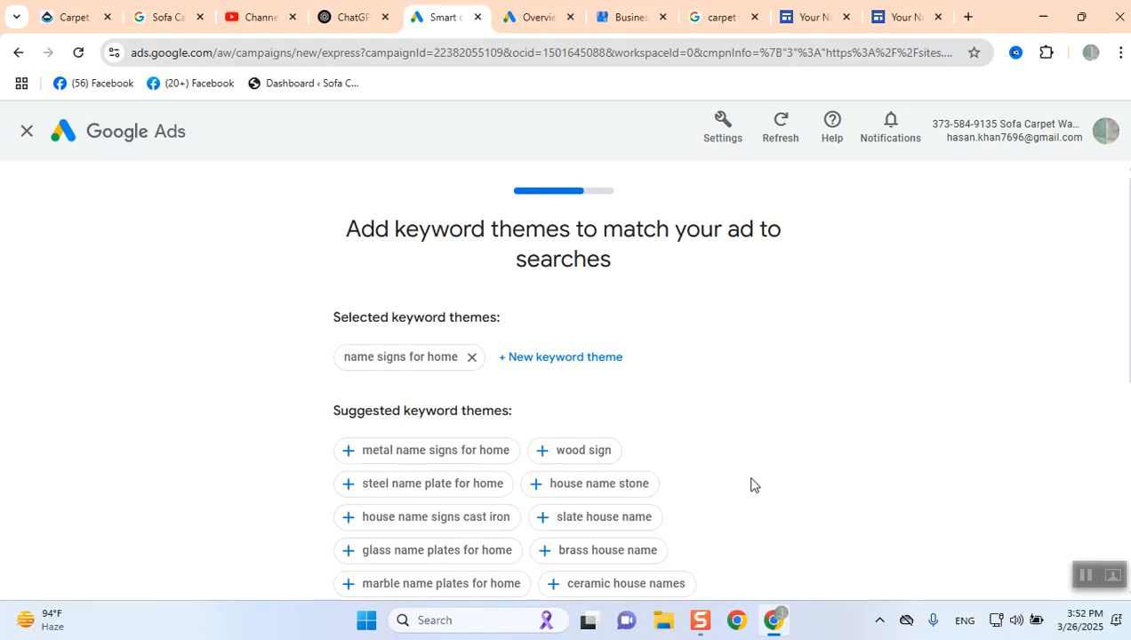
scroll(751, 482, "down", 2)
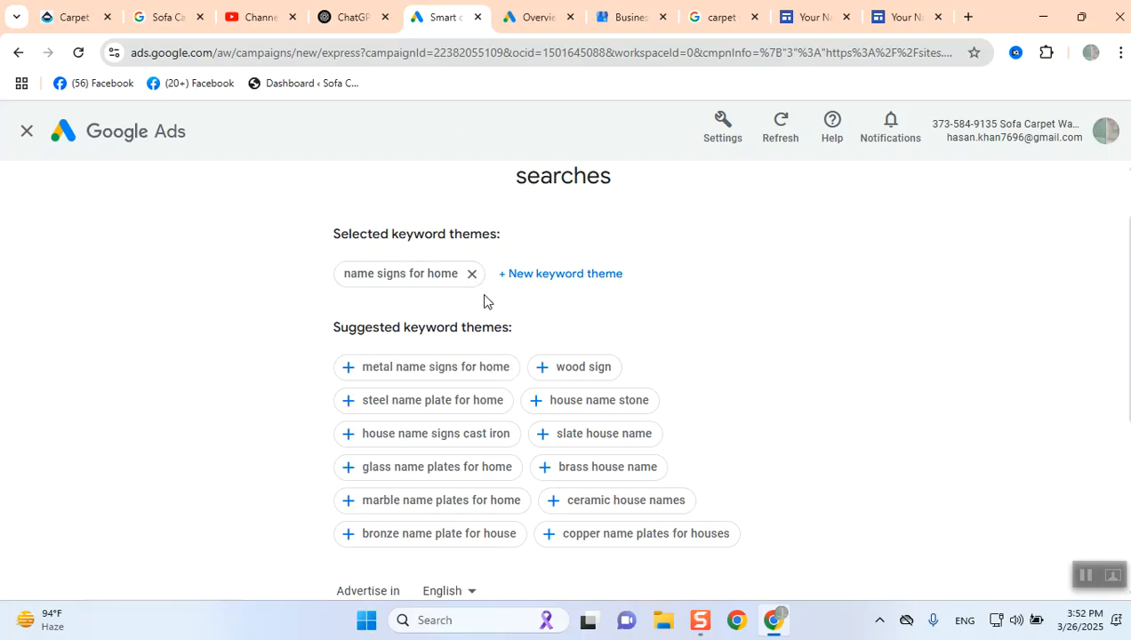
scroll(479, 397, "down", 2)
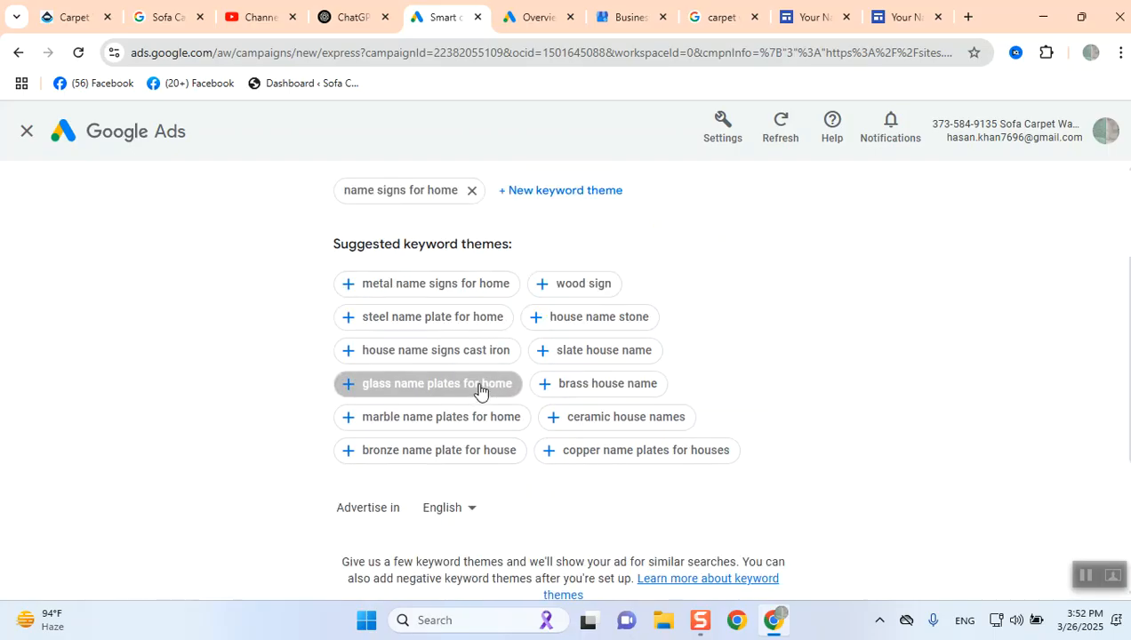
scroll(480, 389, "up", 2)
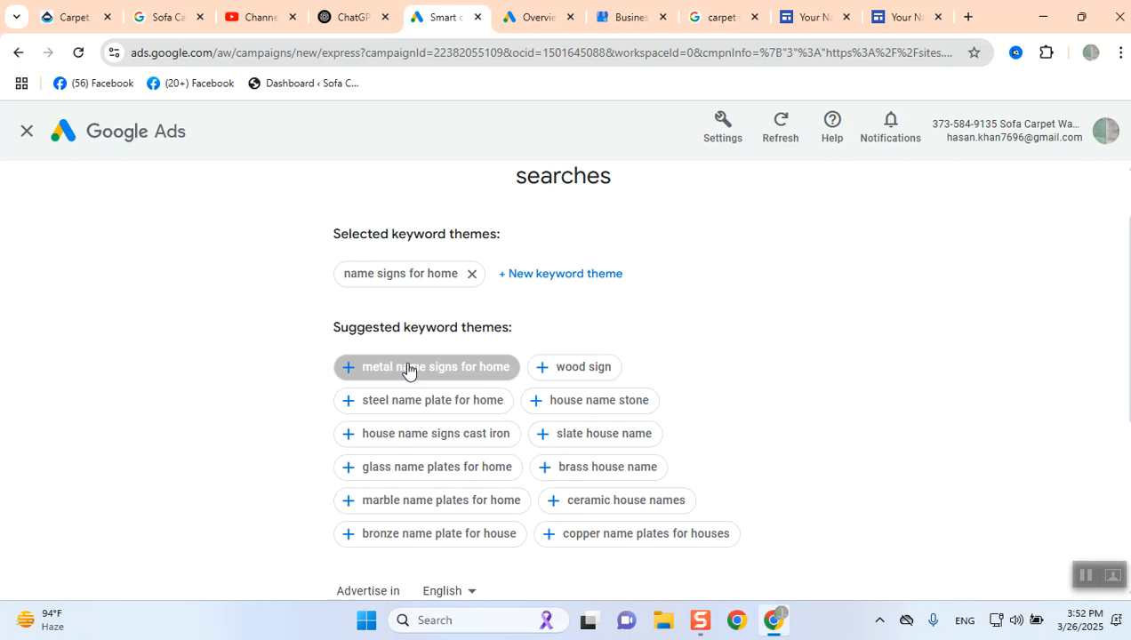
- Search for web hosting as a new keyword theme and add the first match, website designer
left_click(602, 274)
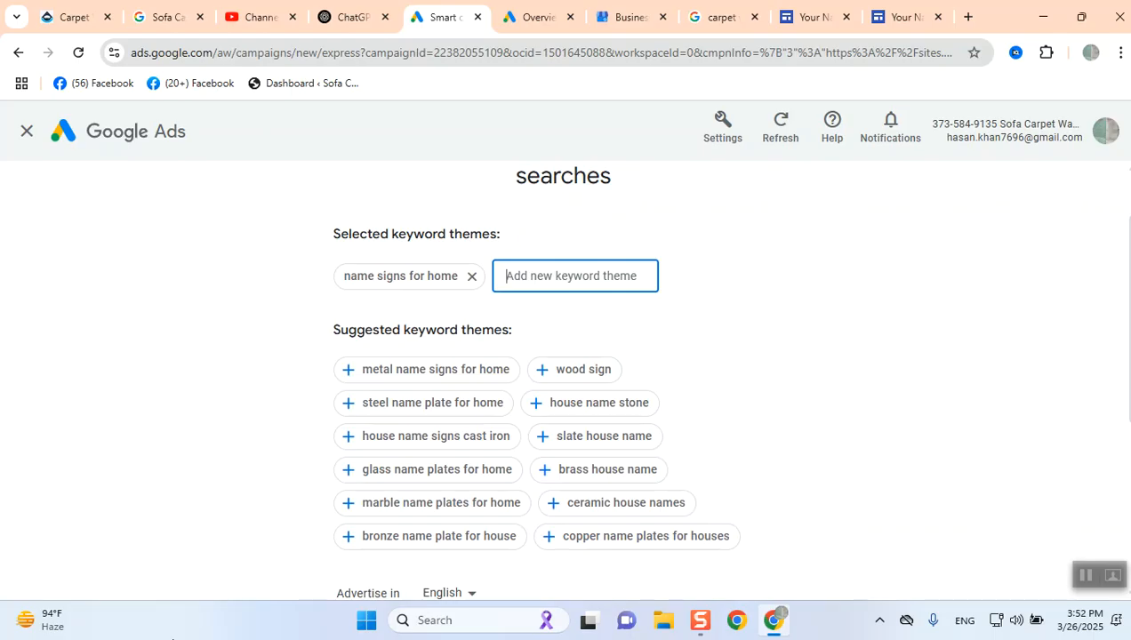
type("we")
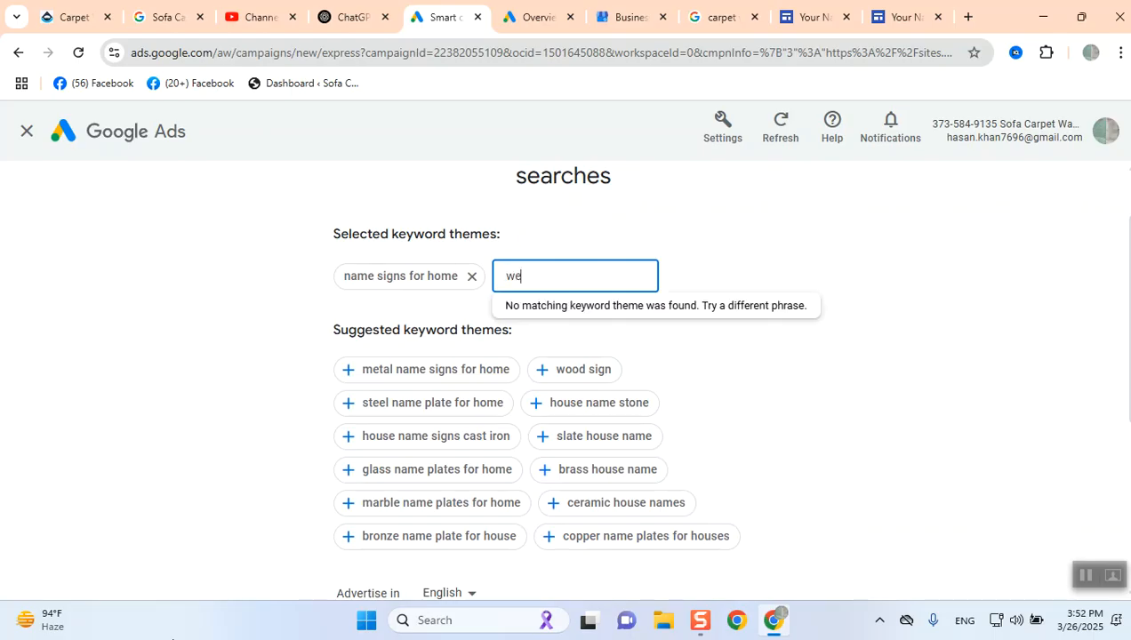
type("b hosting")
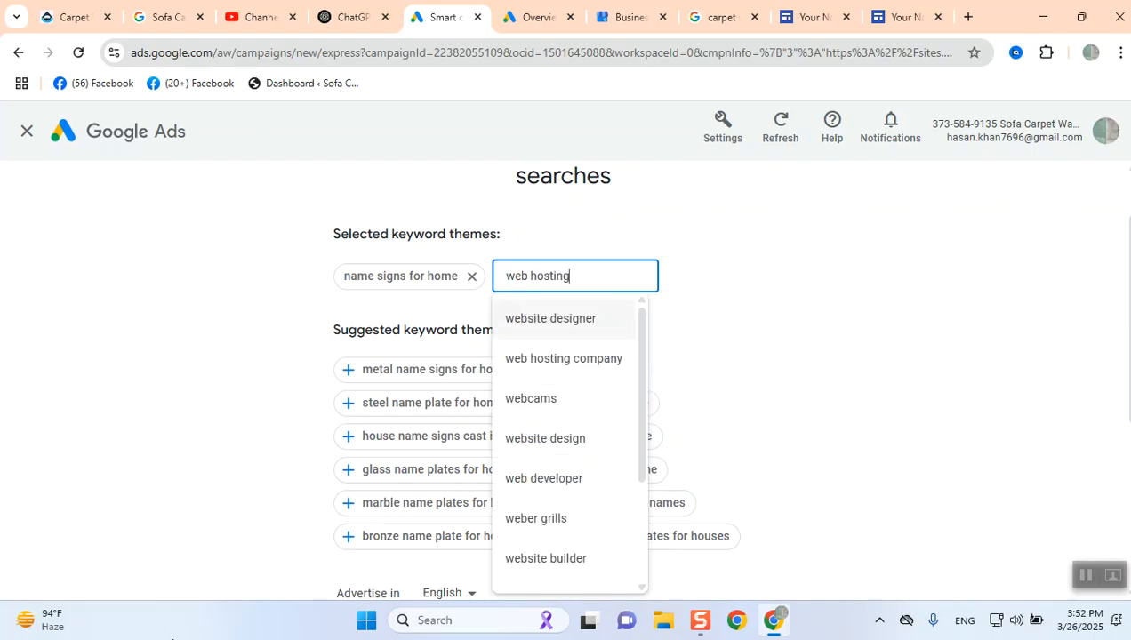
key("Return")
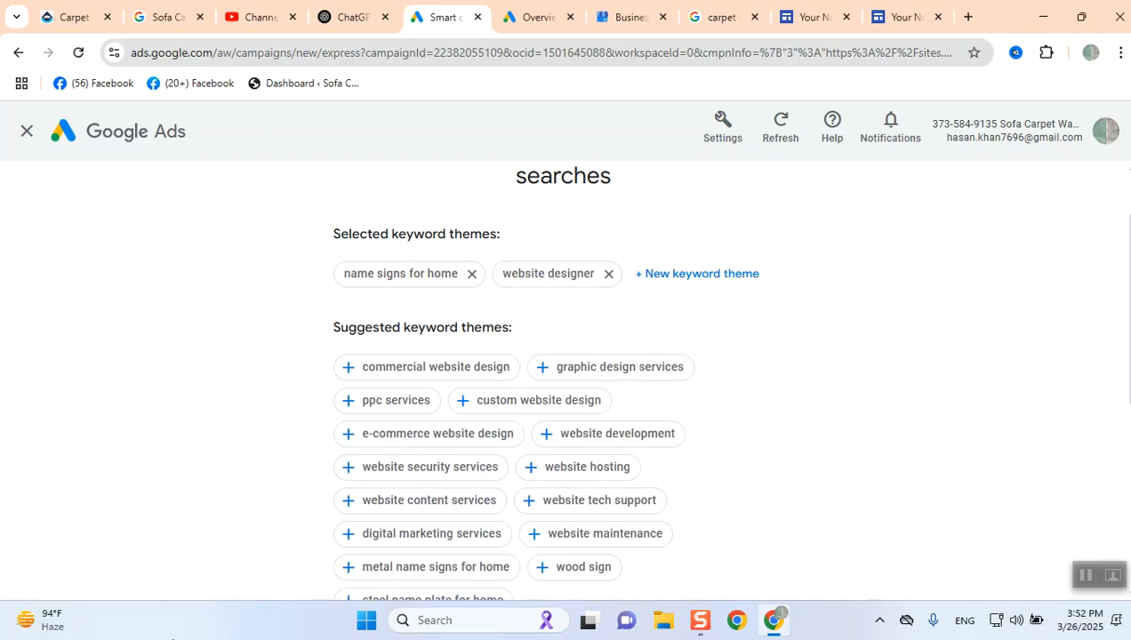
- Remove the name signs for home keyword theme from the selected themes
scroll(566, 383, "down", 4)
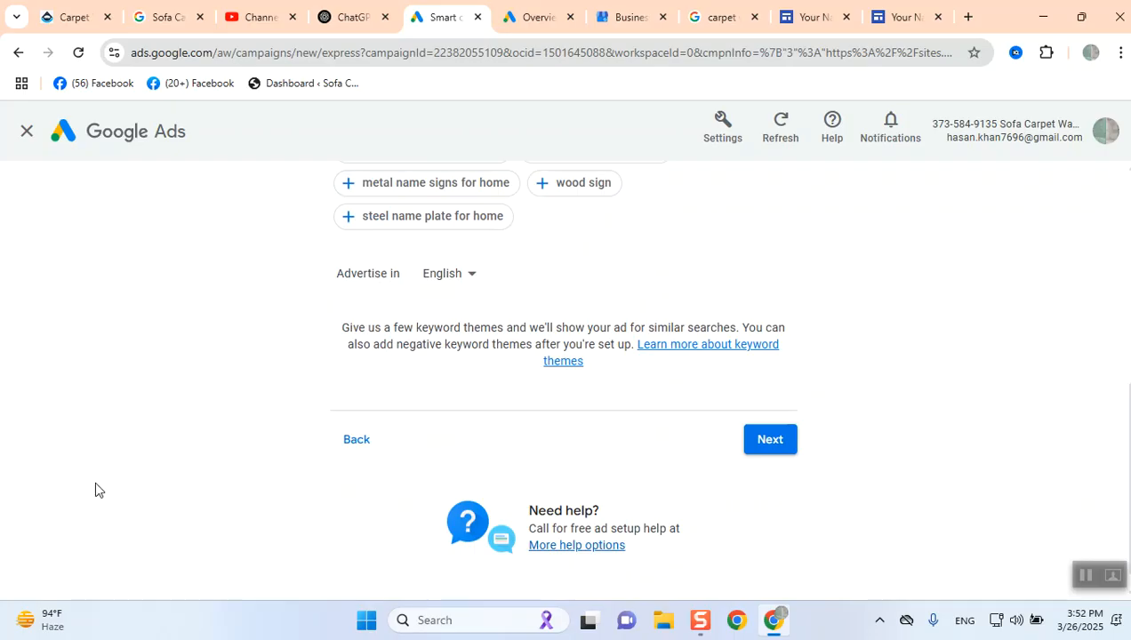
scroll(295, 394, "up", 5)
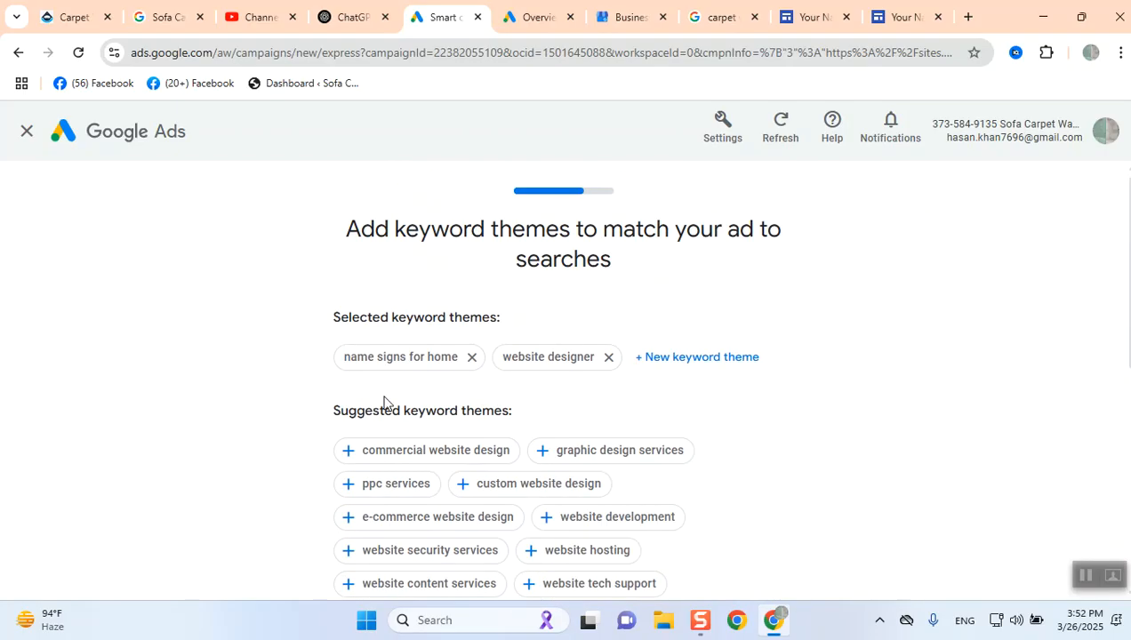
left_click(471, 359)
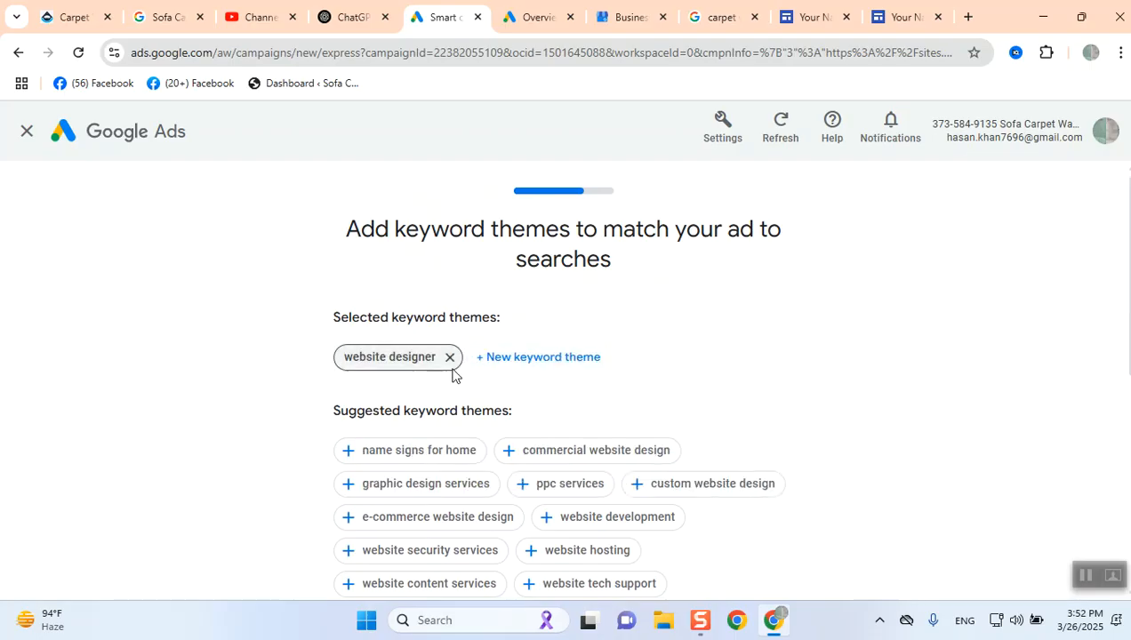
- Add website design as a new keyword theme by searching for website design and picking the match
left_click(528, 365)
type("we")
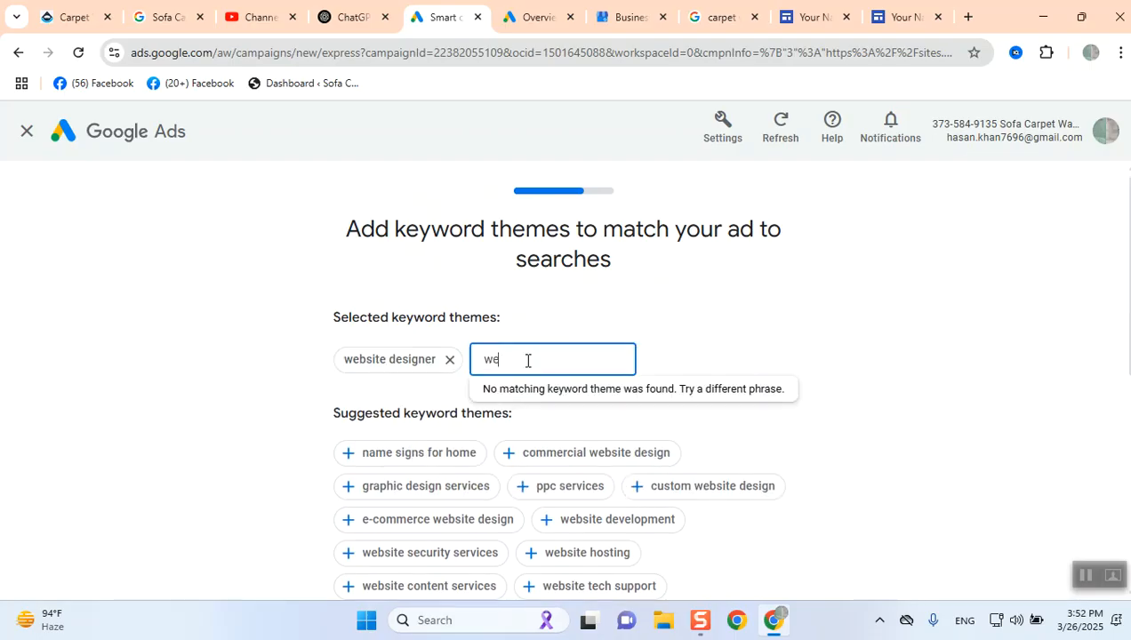
type("bsite design")
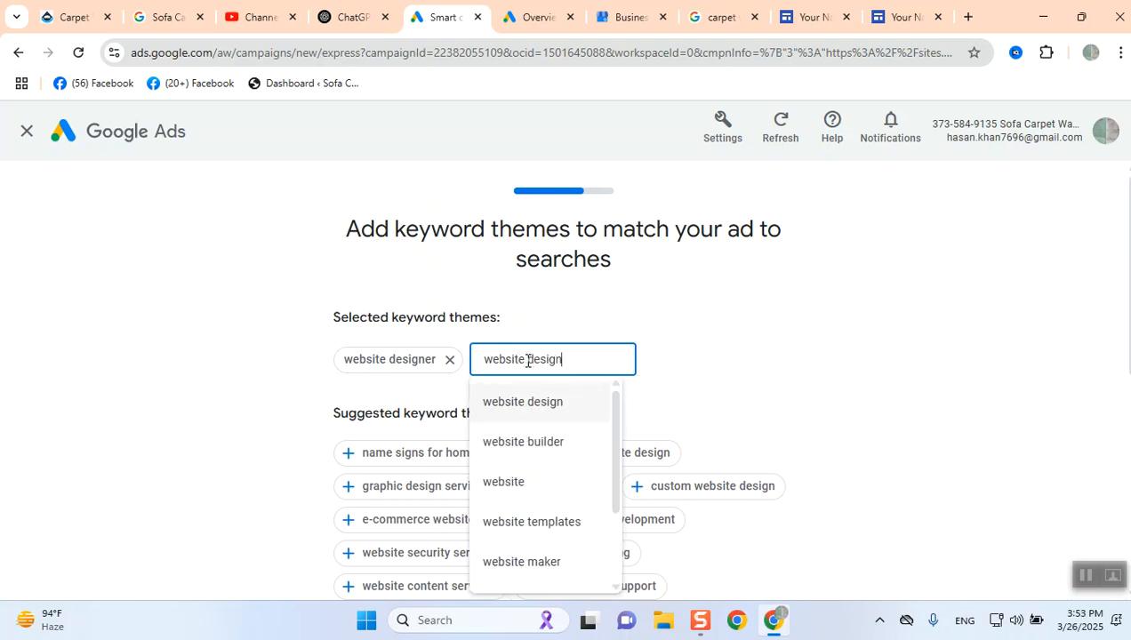
left_click(534, 402)
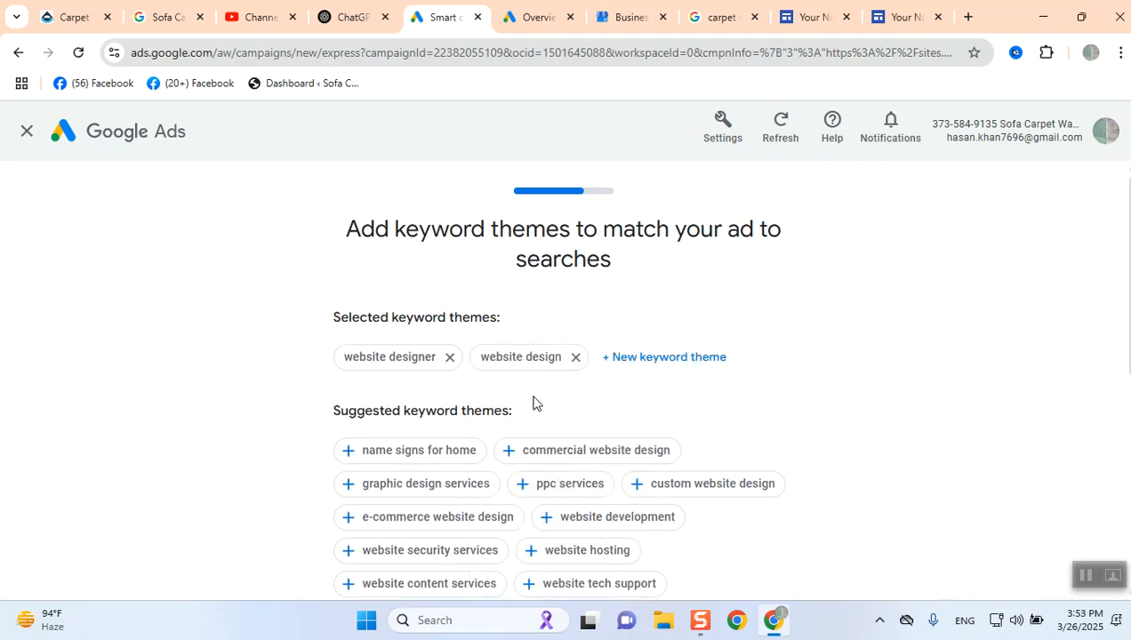
- Search keyword themes for websit and add website maker
left_click(646, 360)
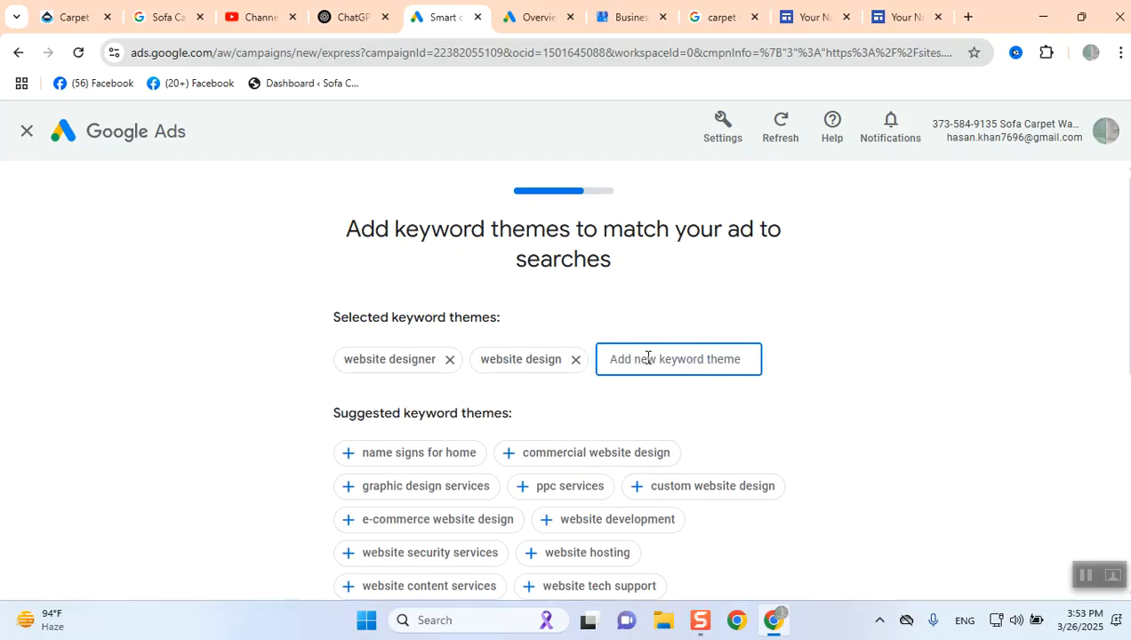
type("websit")
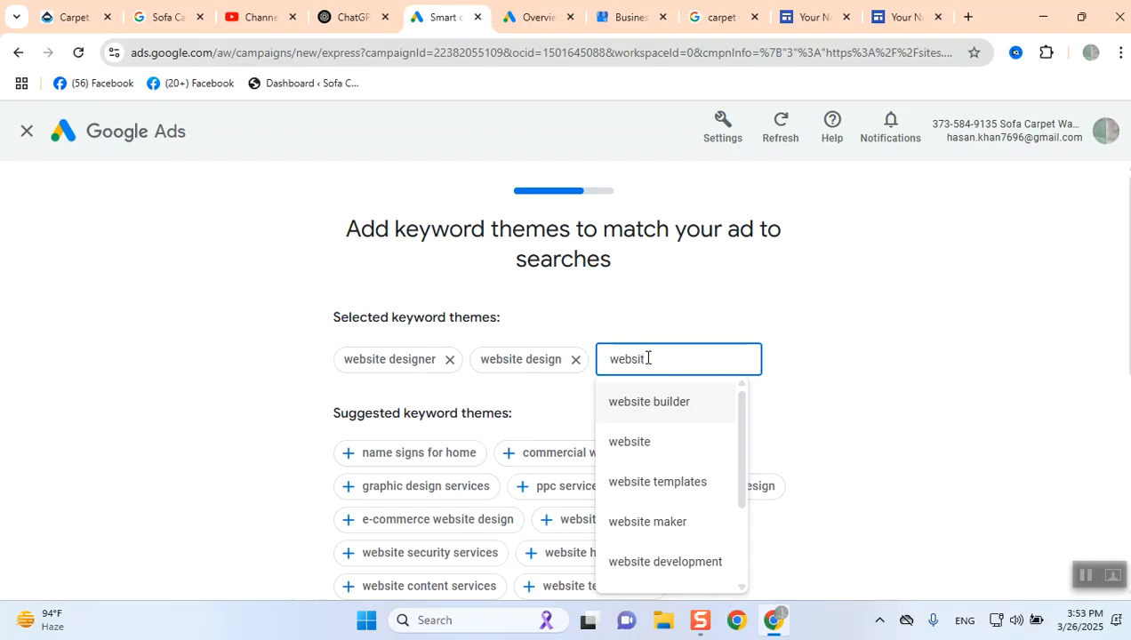
left_click(700, 532)
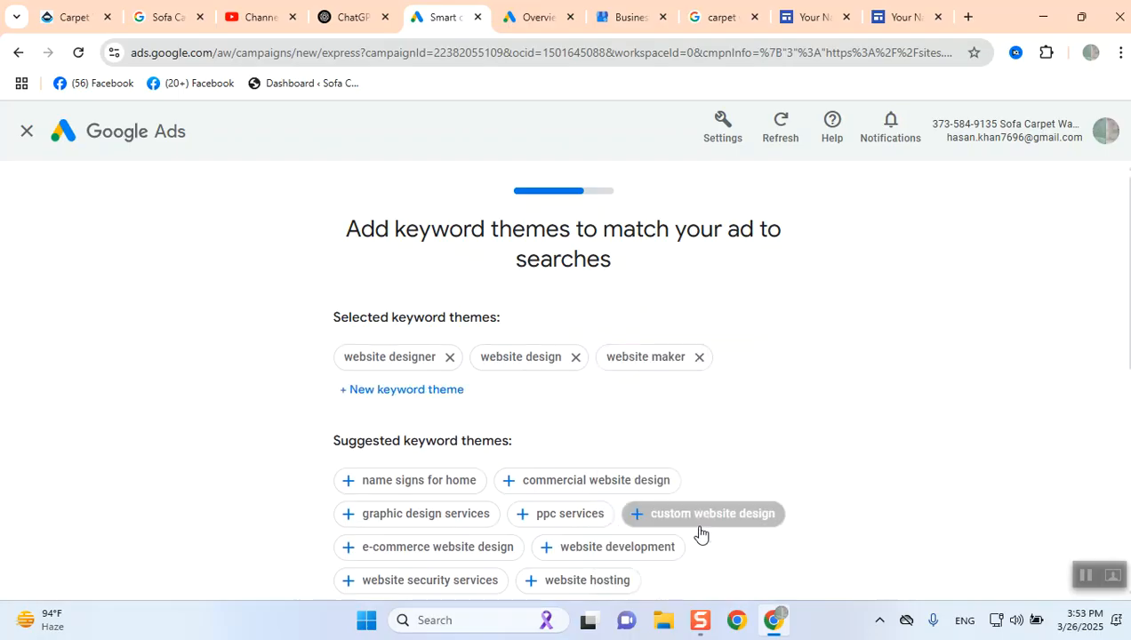
- Search keyword themes for web and add web developer
left_click(429, 396)
type("web")
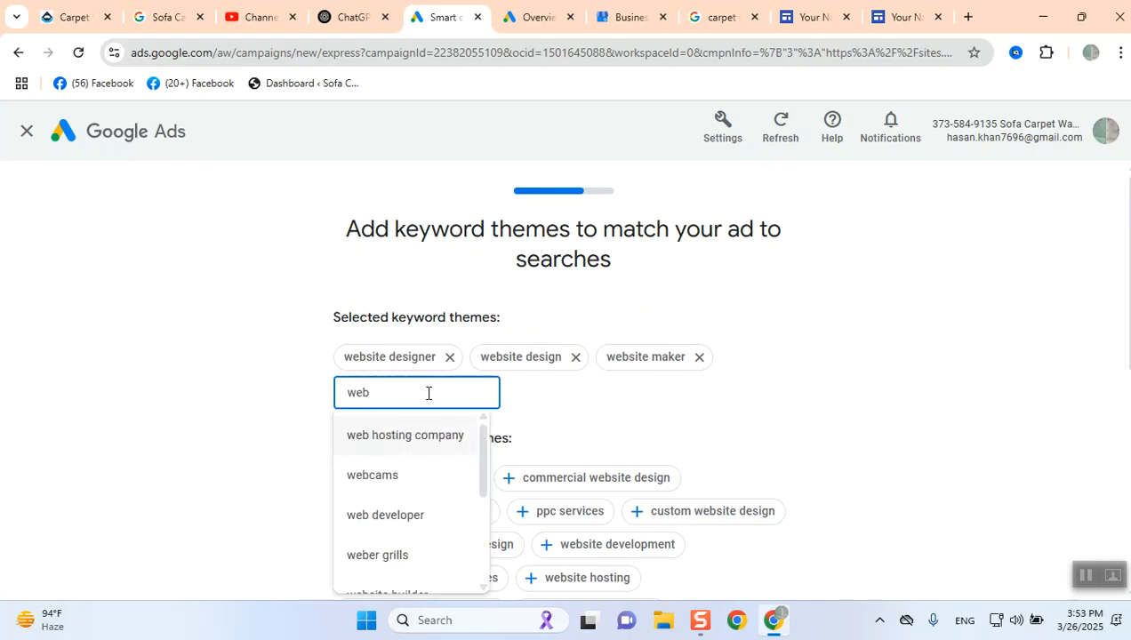
left_click(435, 523)
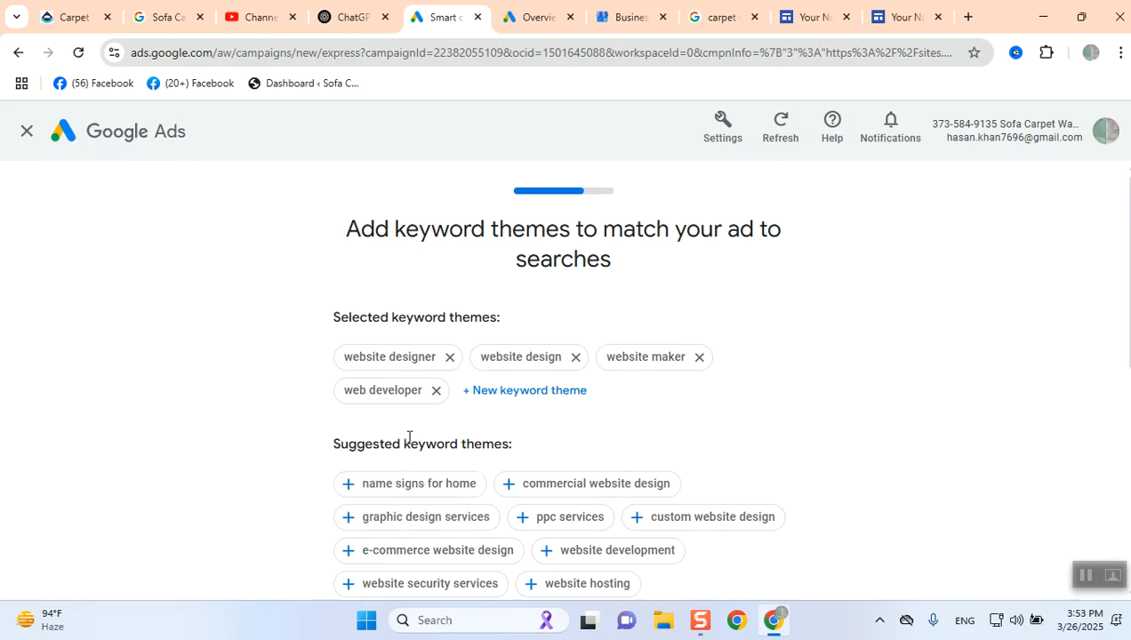
- Search keyword themes for web again and add e-commerce website design
left_click(494, 392)
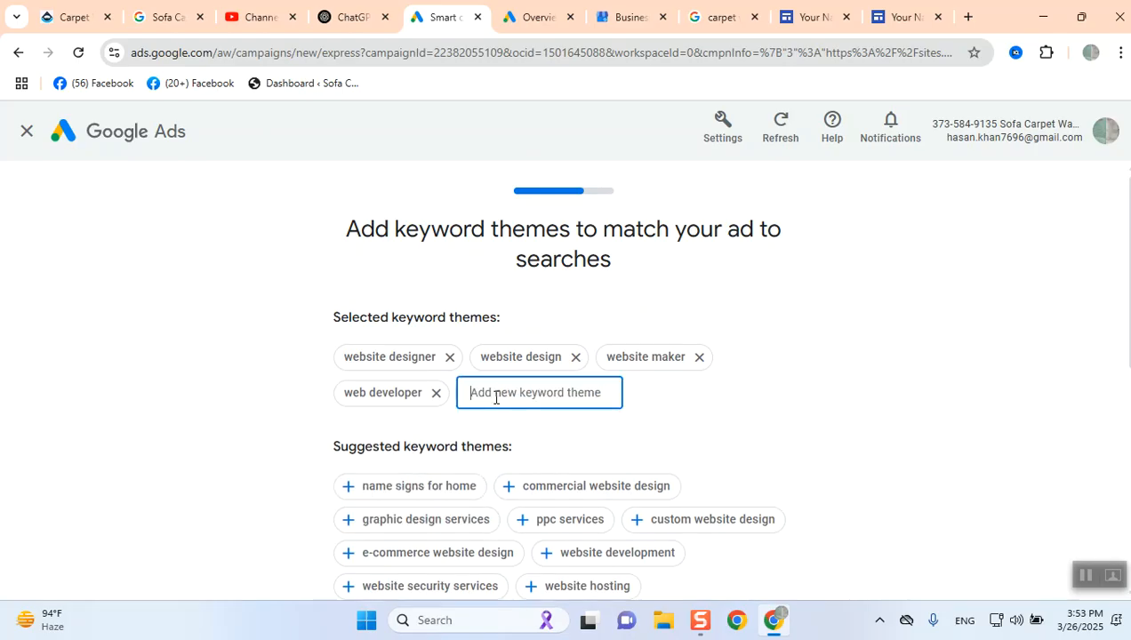
type("wewp")
key("BackSpace")
type("b")
key("BackSpace")
key("BackSpace")
type("b")
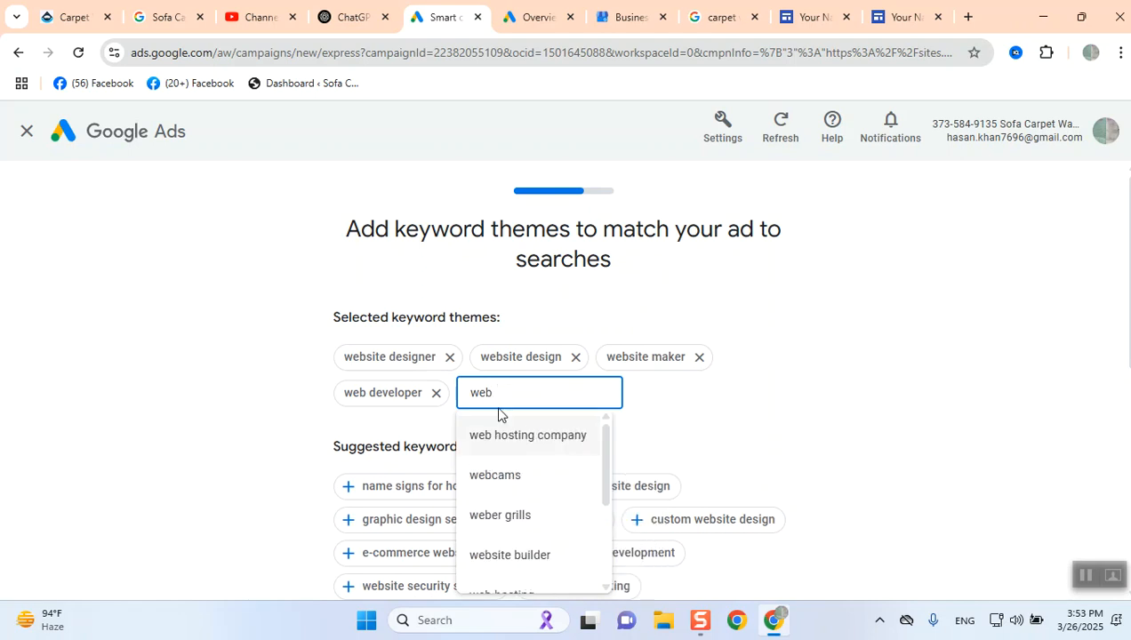
left_click(426, 564)
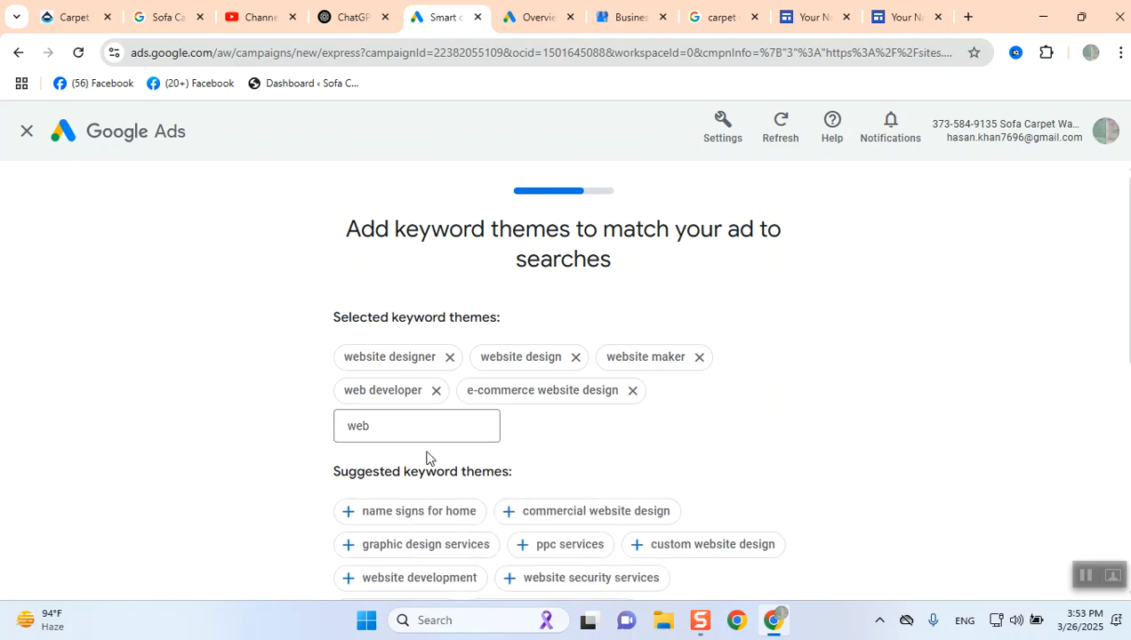
- Add web hosting and, after searching for website, website builder as keyword themes
left_click(414, 423)
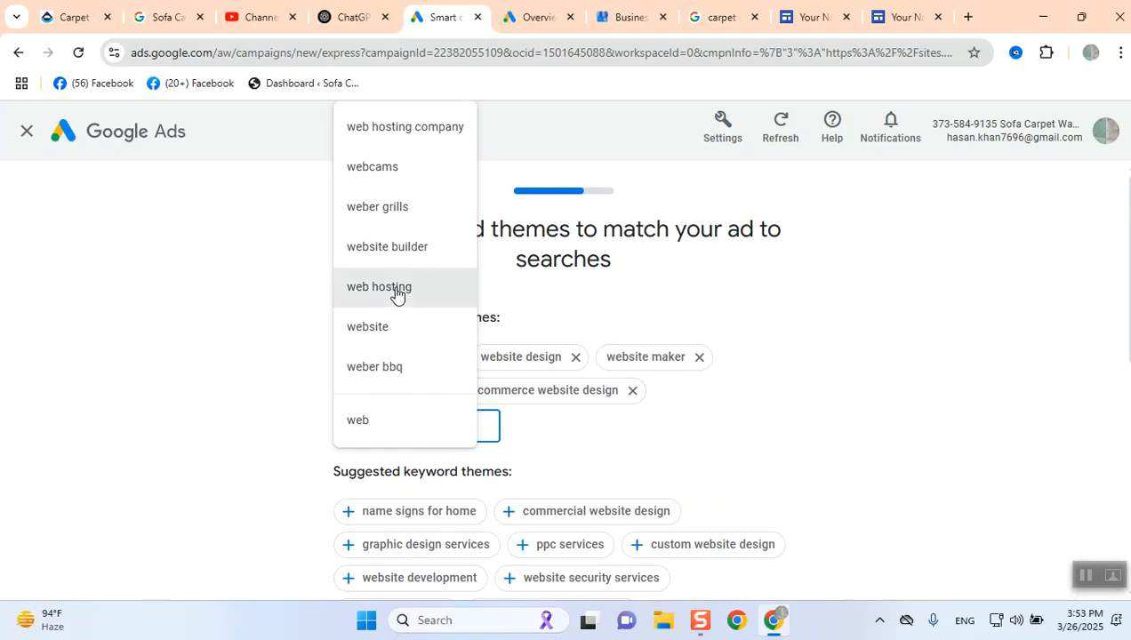
left_click(396, 293)
left_click(428, 423)
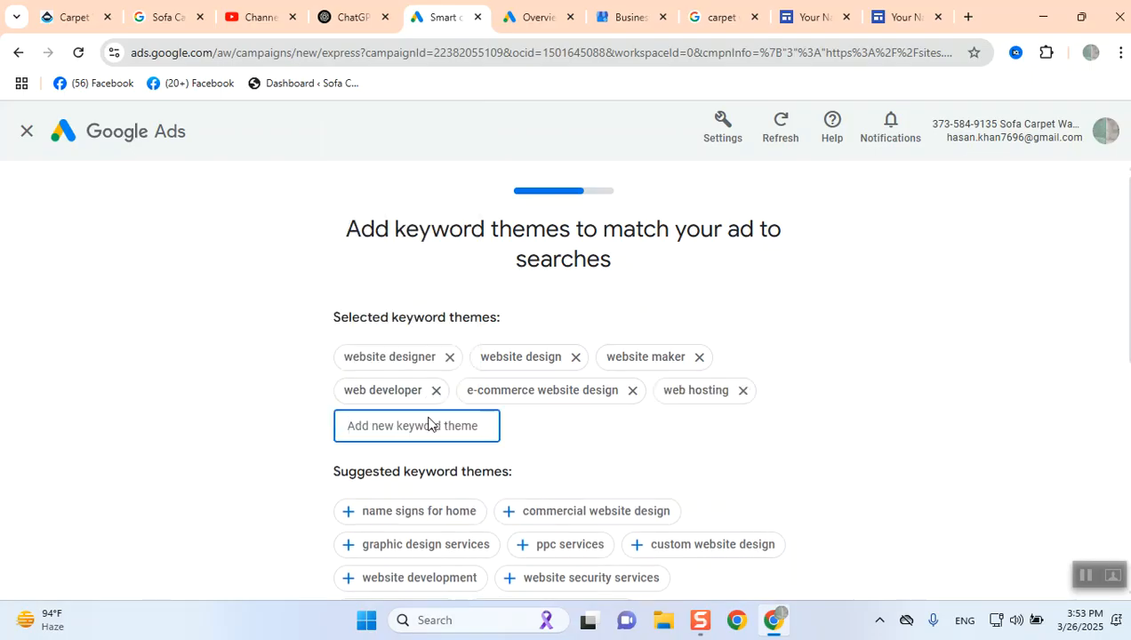
type("website")
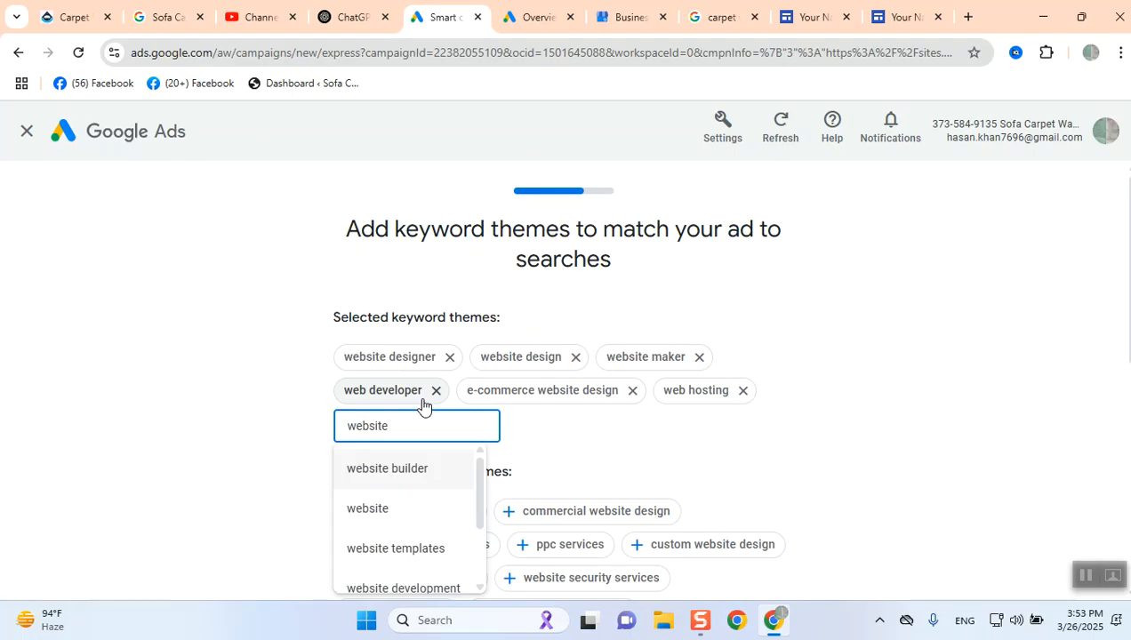
left_click(411, 469)
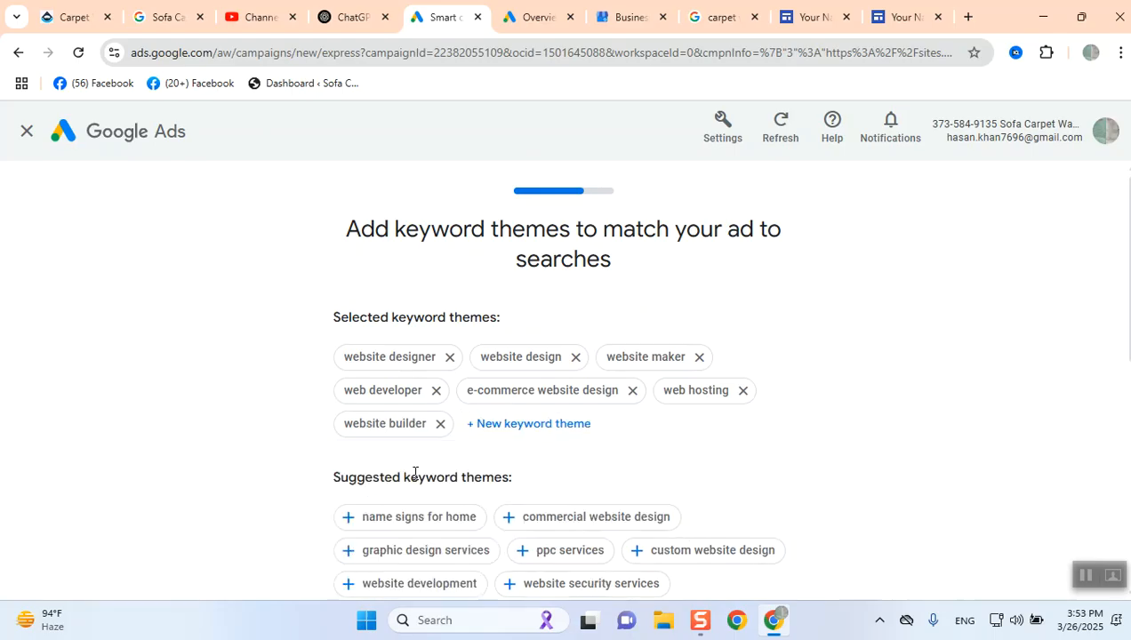
- Search keyword themes for expert web and add e-commerce service
left_click(505, 424)
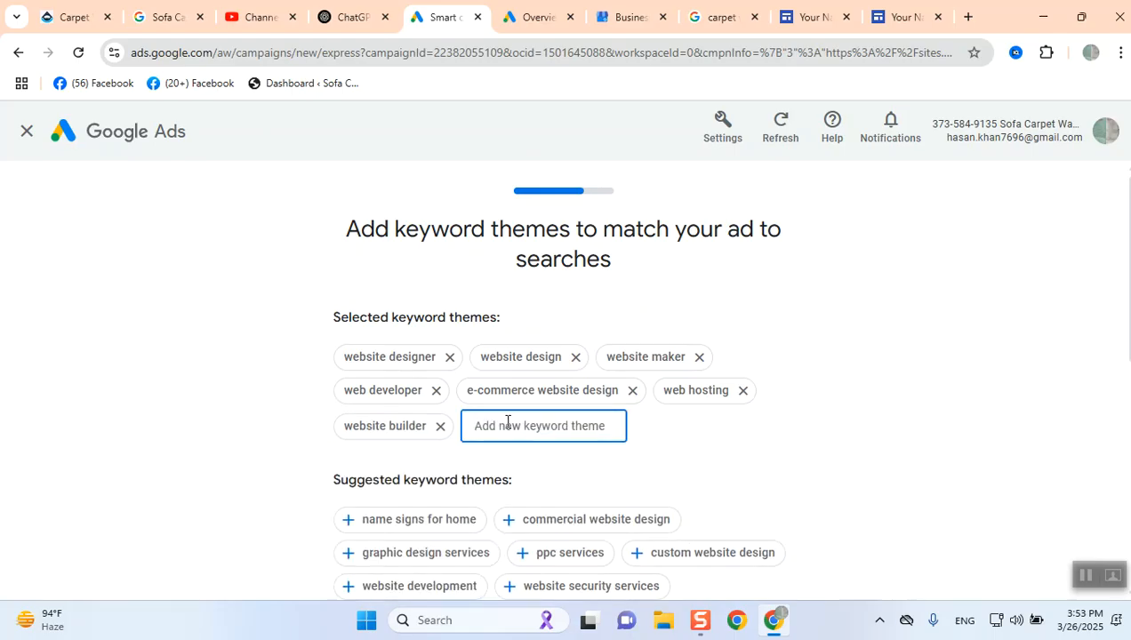
type("expert")
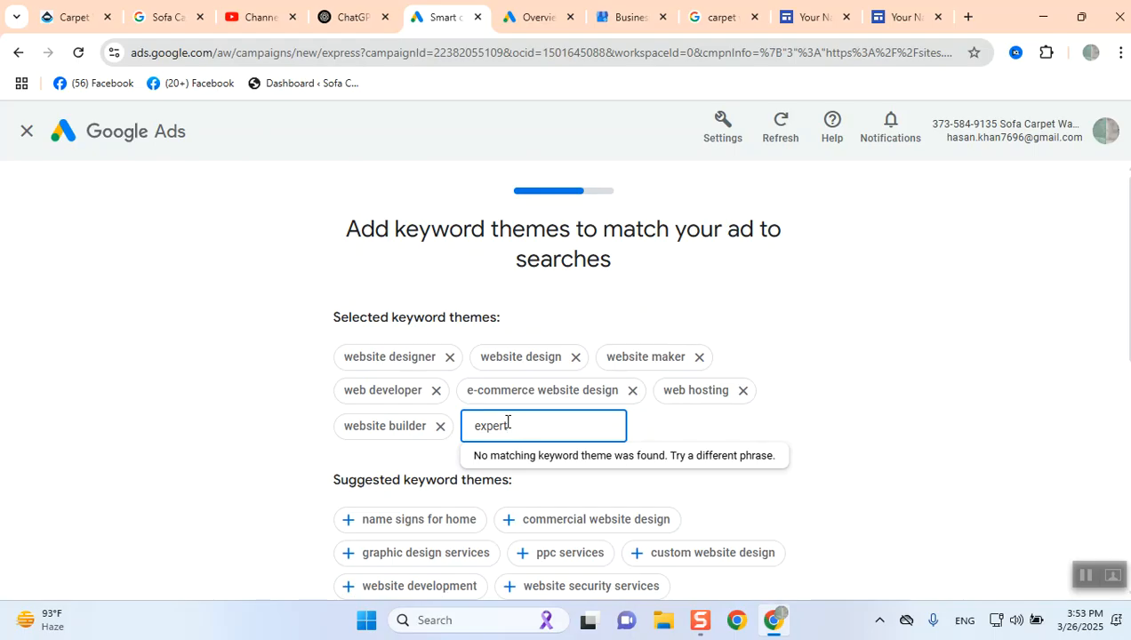
type(" web")
key("BackSpace")
key("BackSpace")
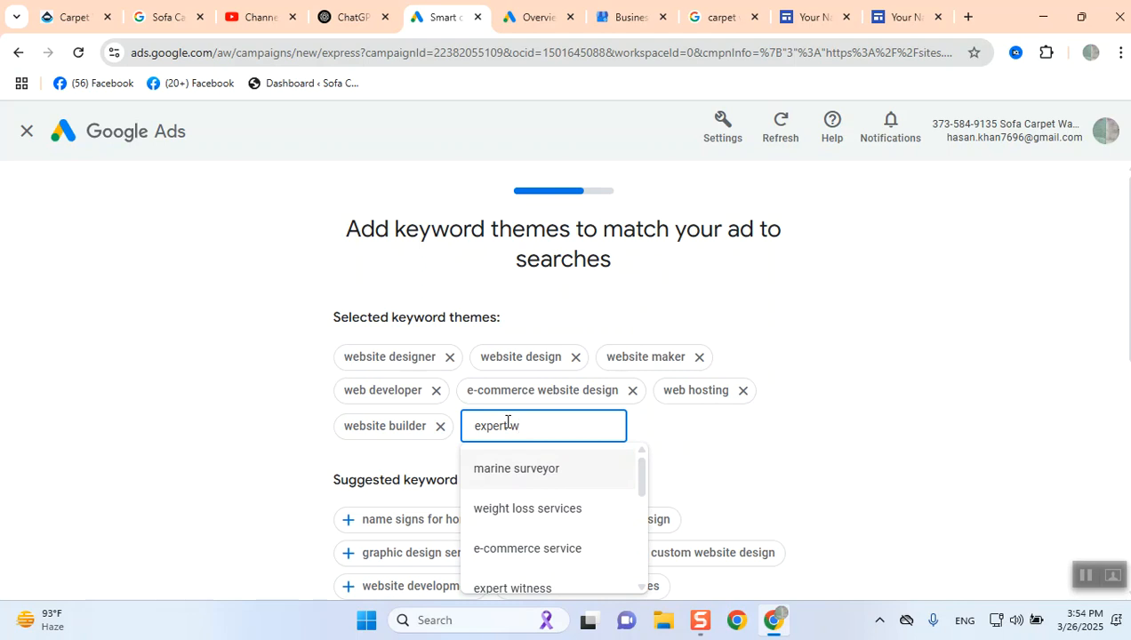
type("eb")
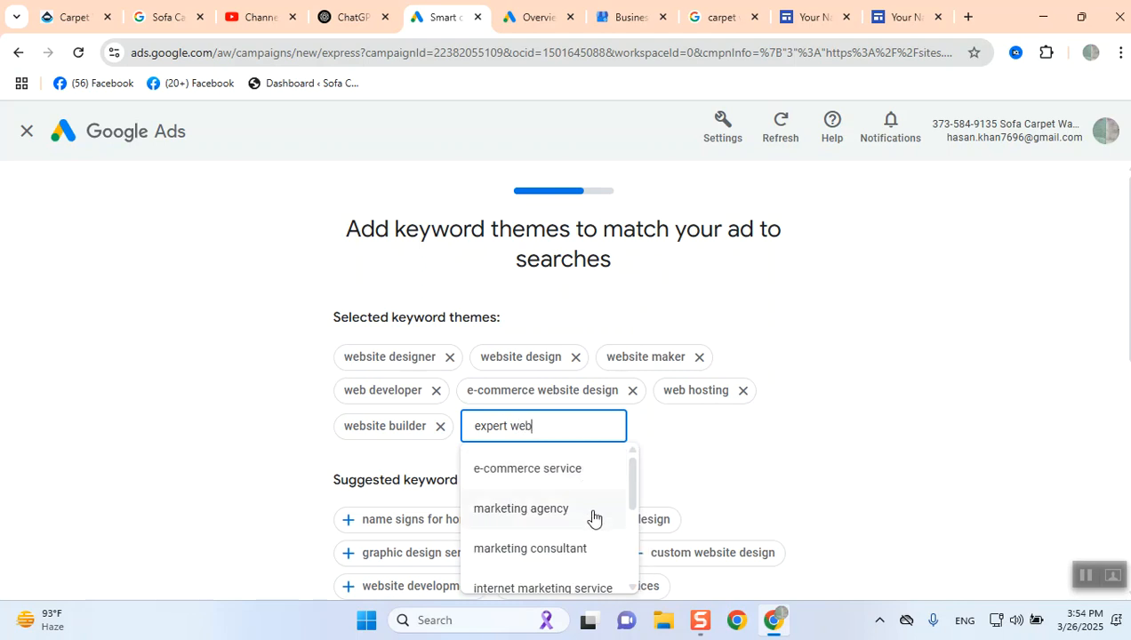
left_click(557, 474)
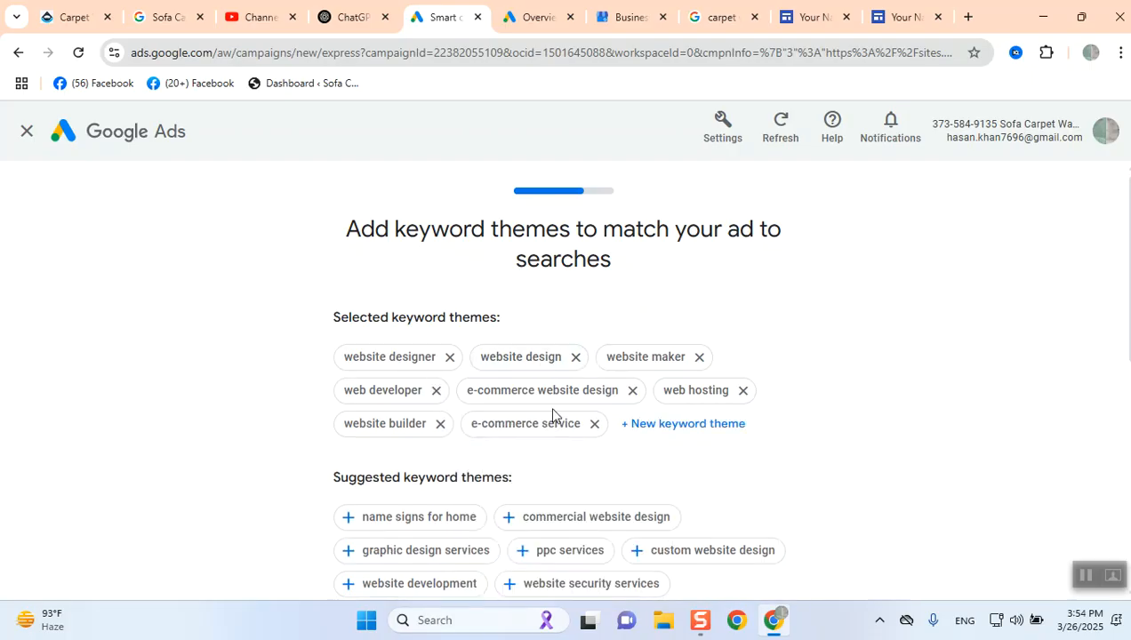
- Search keyword themes for website and add website development
left_click(652, 430)
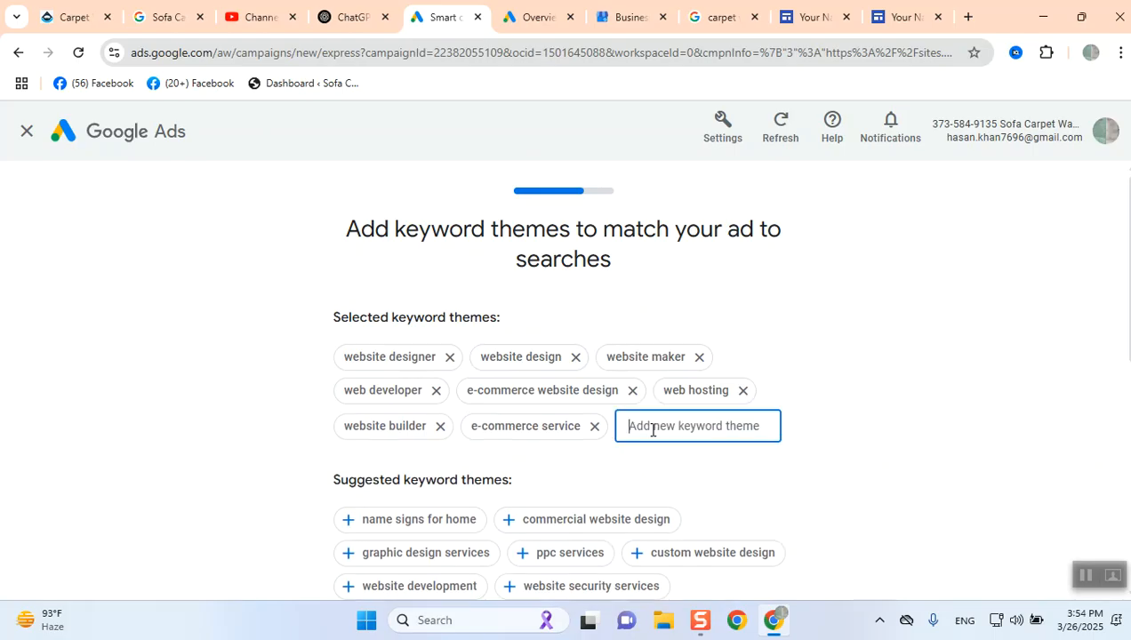
type("web")
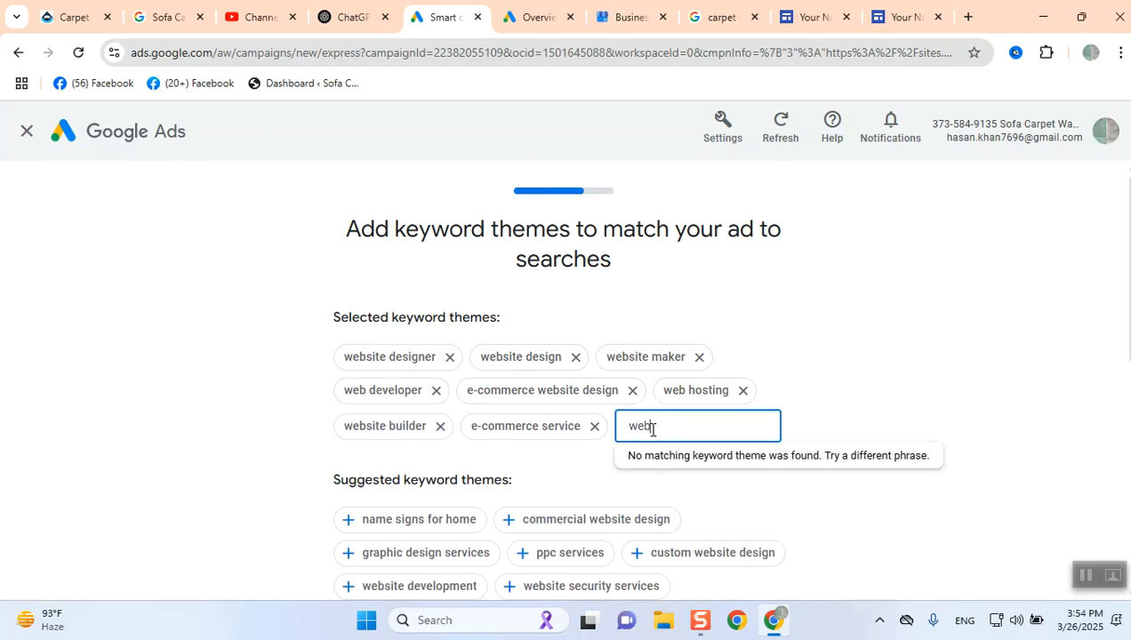
type("site")
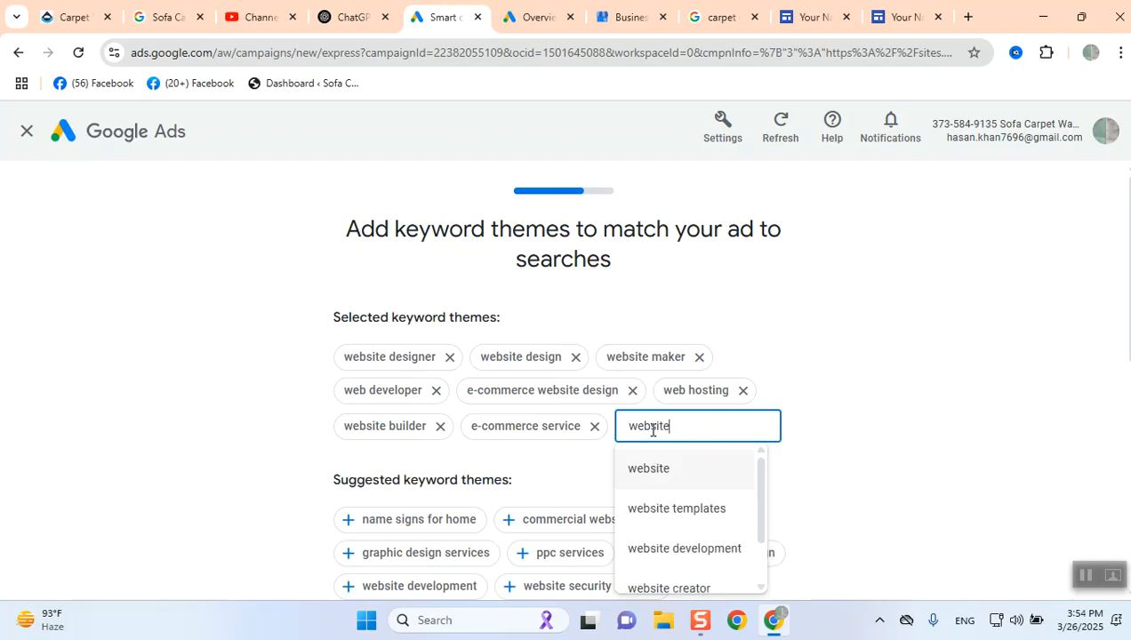
left_click(662, 558)
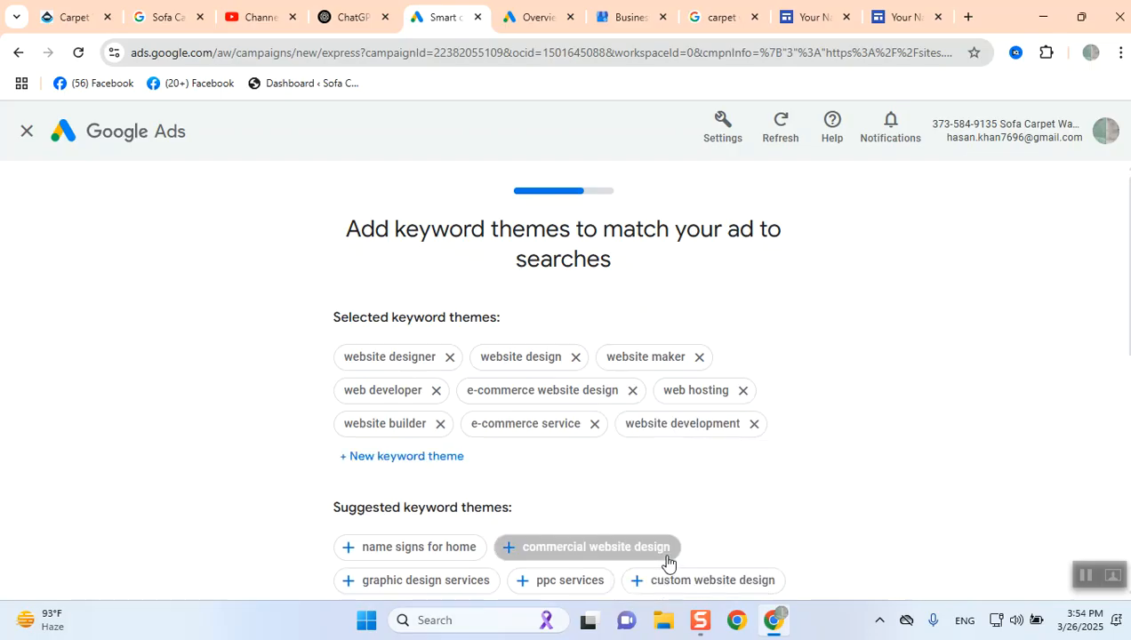
- Search keyword themes for web hosting and add web hosting company
left_click(407, 457)
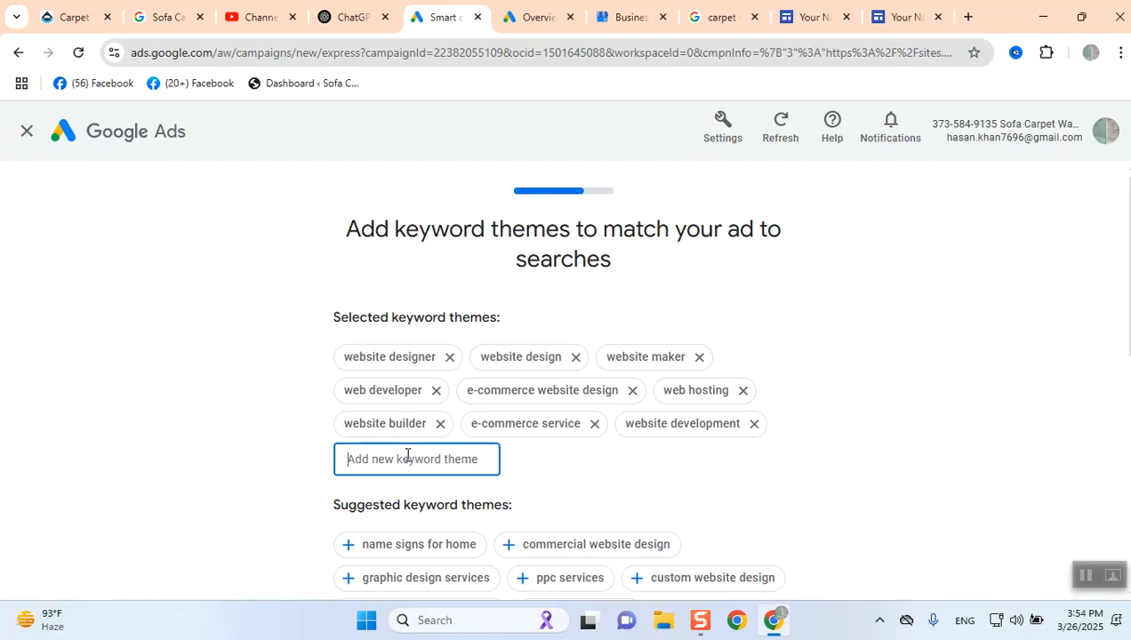
type("web hosting")
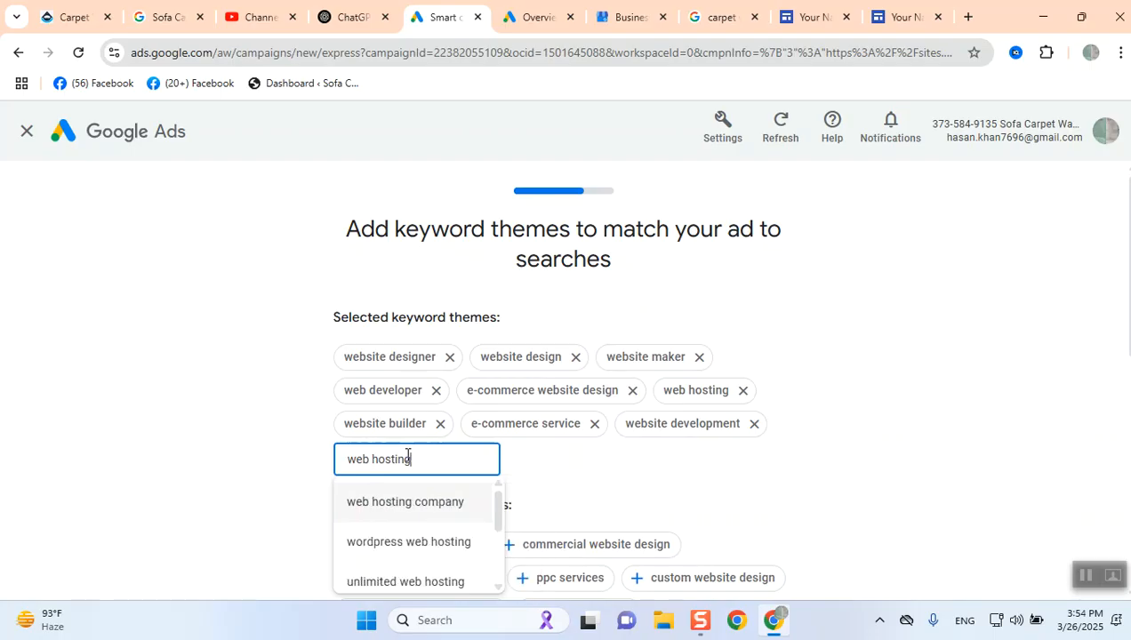
left_click(417, 501)
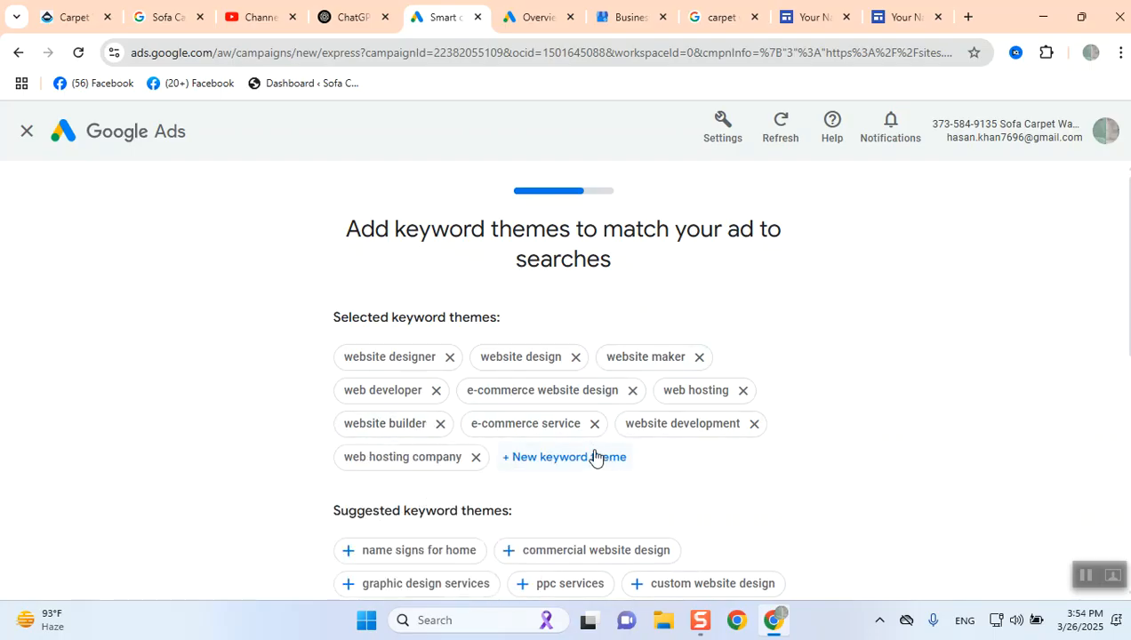
- Try adding unlimited web hosting as a keyword theme and remove it again
left_click(544, 461)
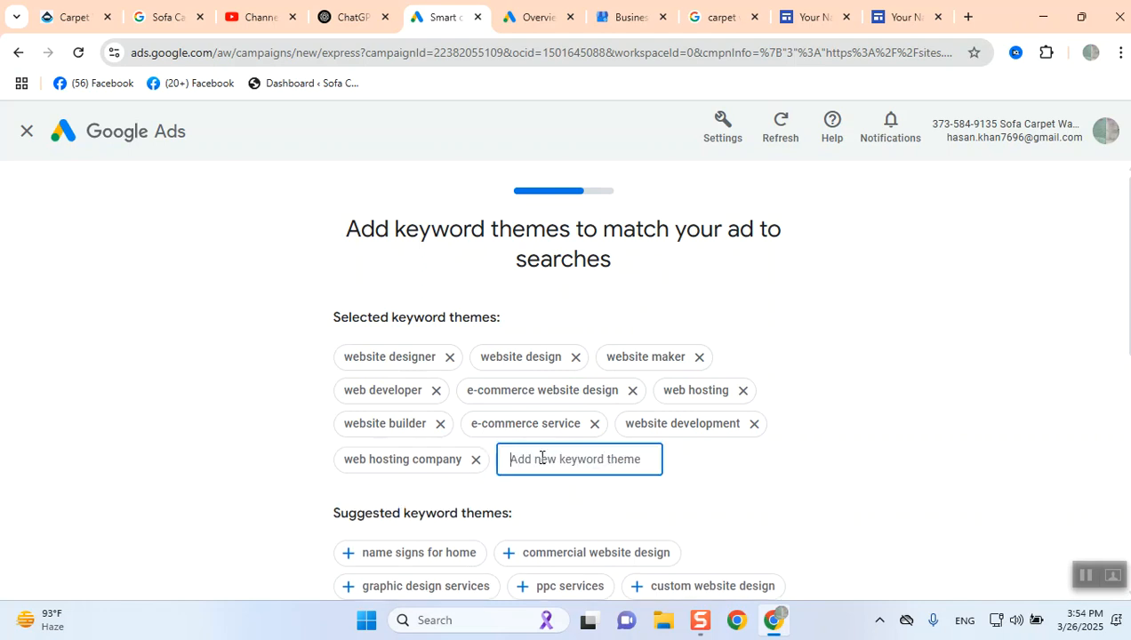
type("web")
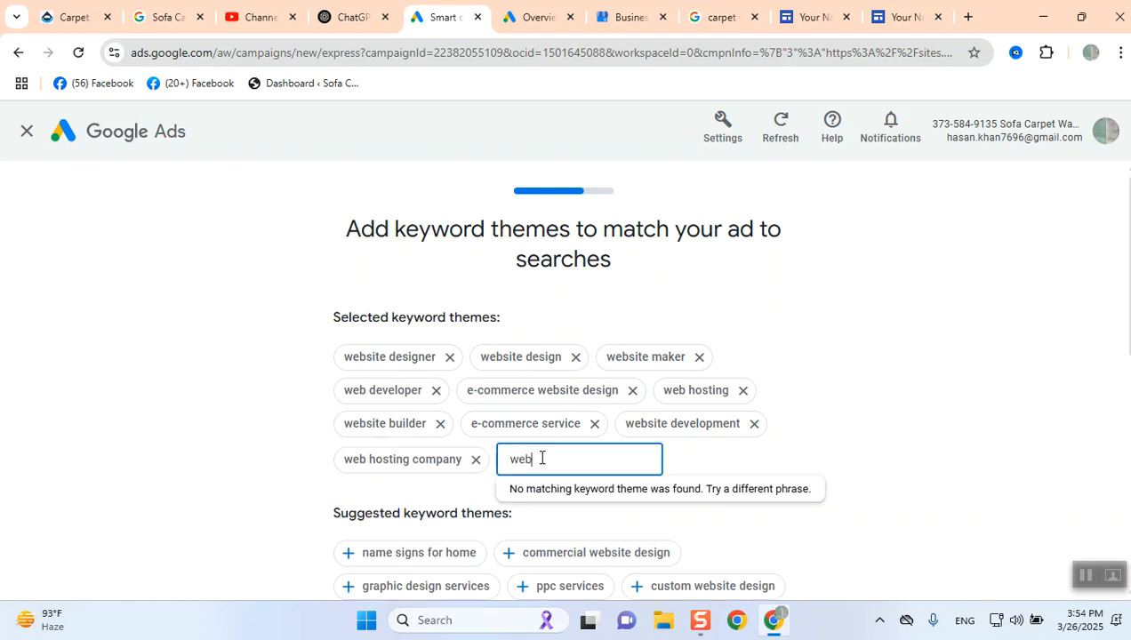
type(" hosting")
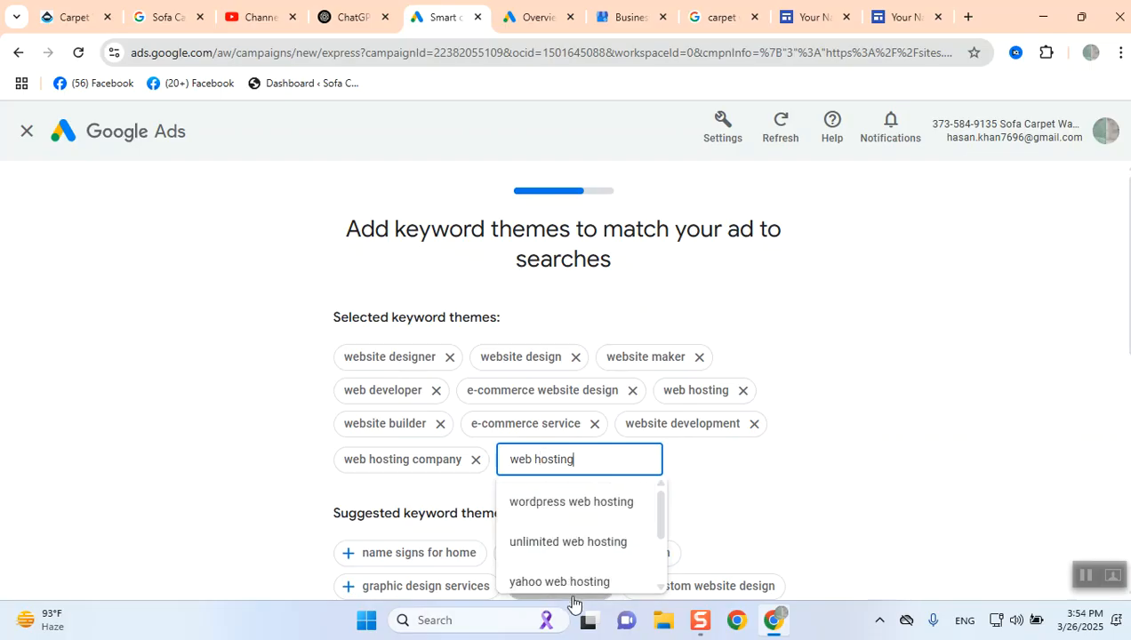
left_click(584, 555)
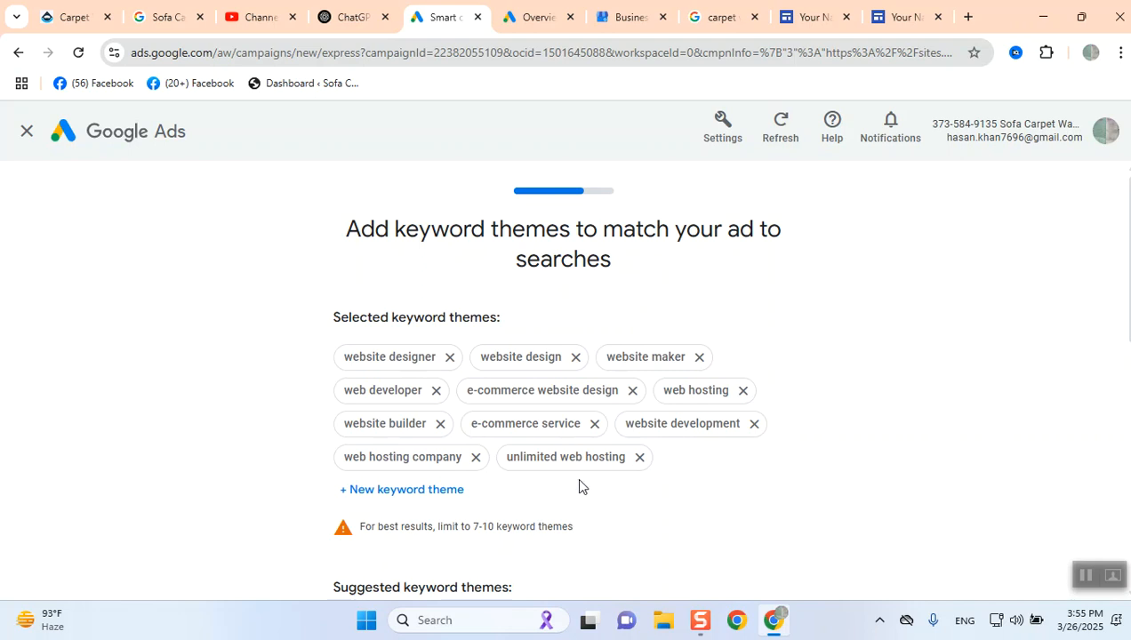
left_click(639, 458)
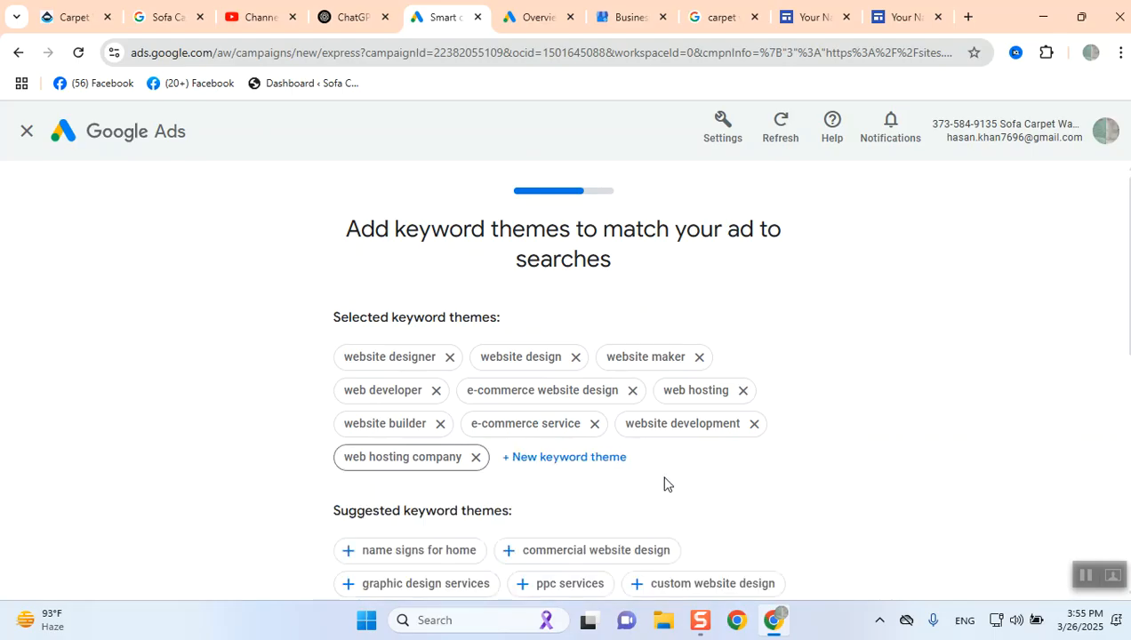
- Continue from the keyword themes page to the ad location settings
scroll(664, 484, "down", 2)
scroll(664, 484, "down", 4)
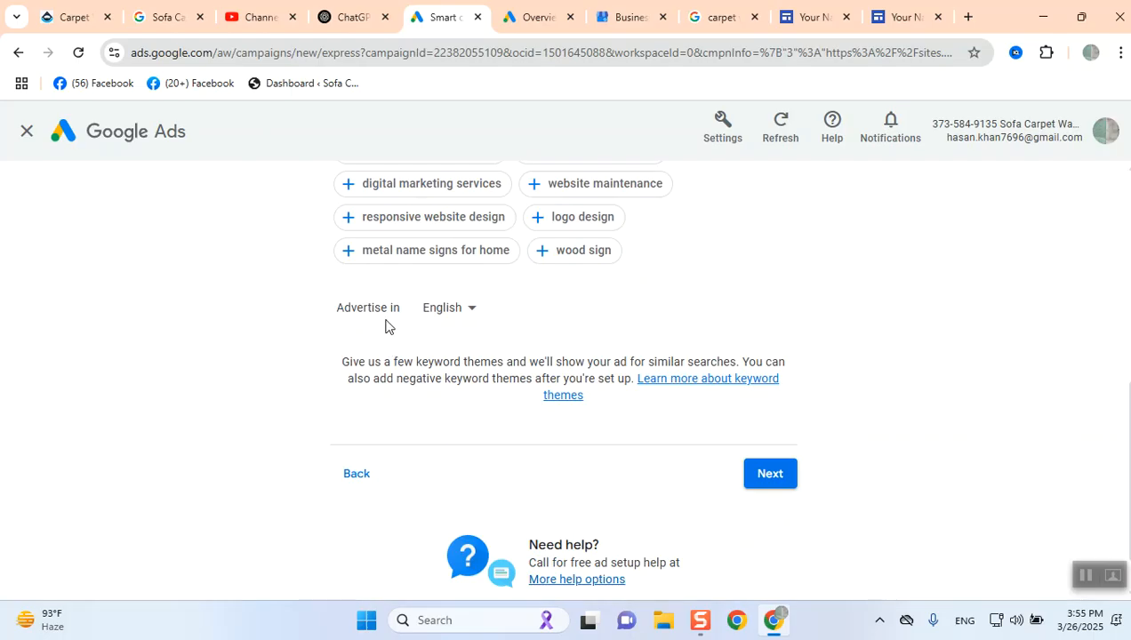
left_click(779, 472)
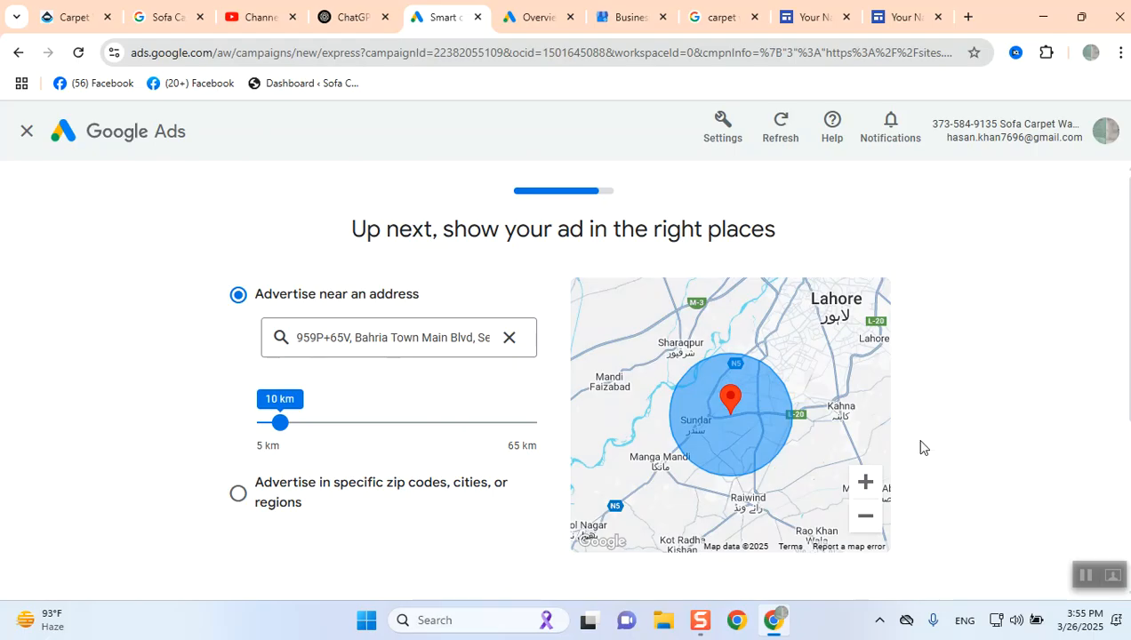
scroll(686, 391, "down", 1)
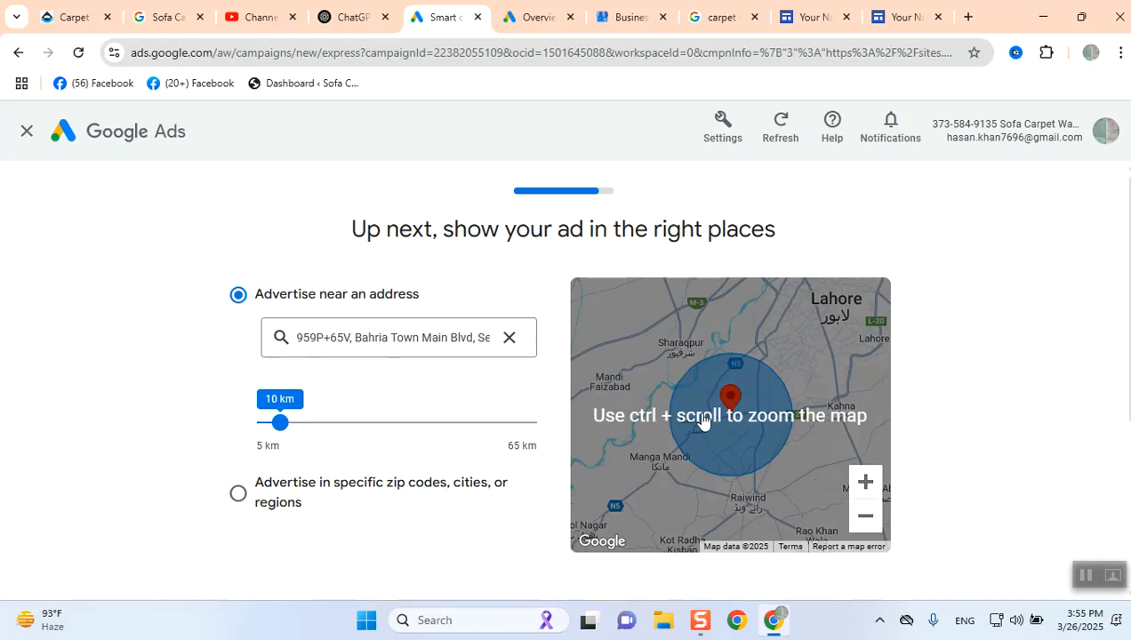
- Reduce the advertising radius around the business address to 6 km
left_click_drag(707, 424, 740, 425)
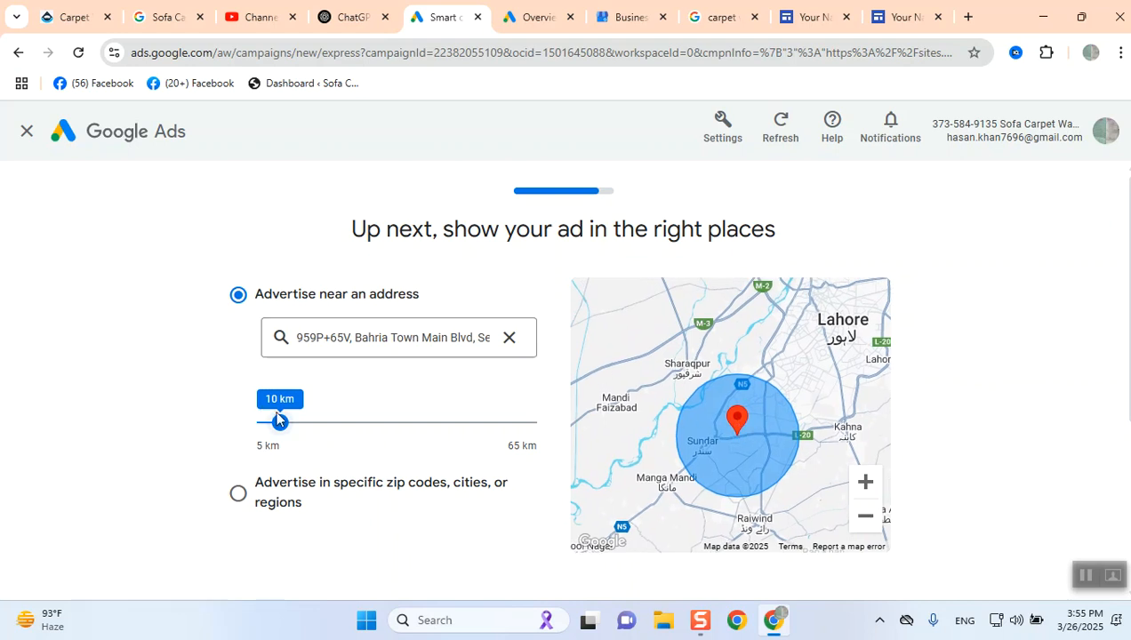
left_click(468, 338)
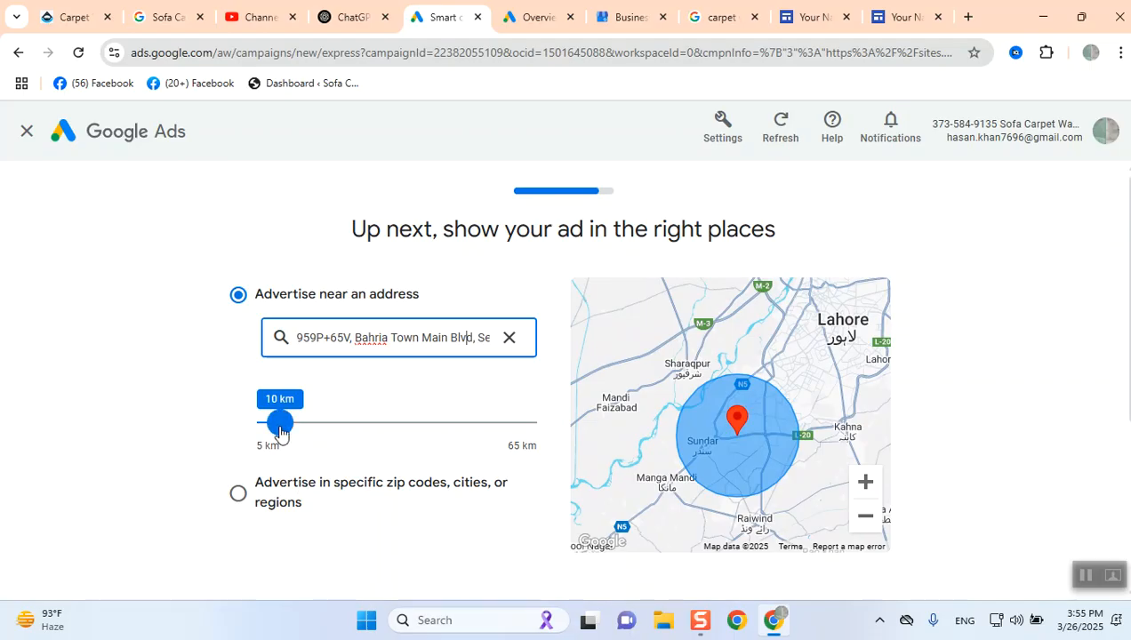
mouse_move(279, 431)
left_mouse_down()
mouse_move(313, 442)
mouse_move(260, 424)
left_mouse_up()
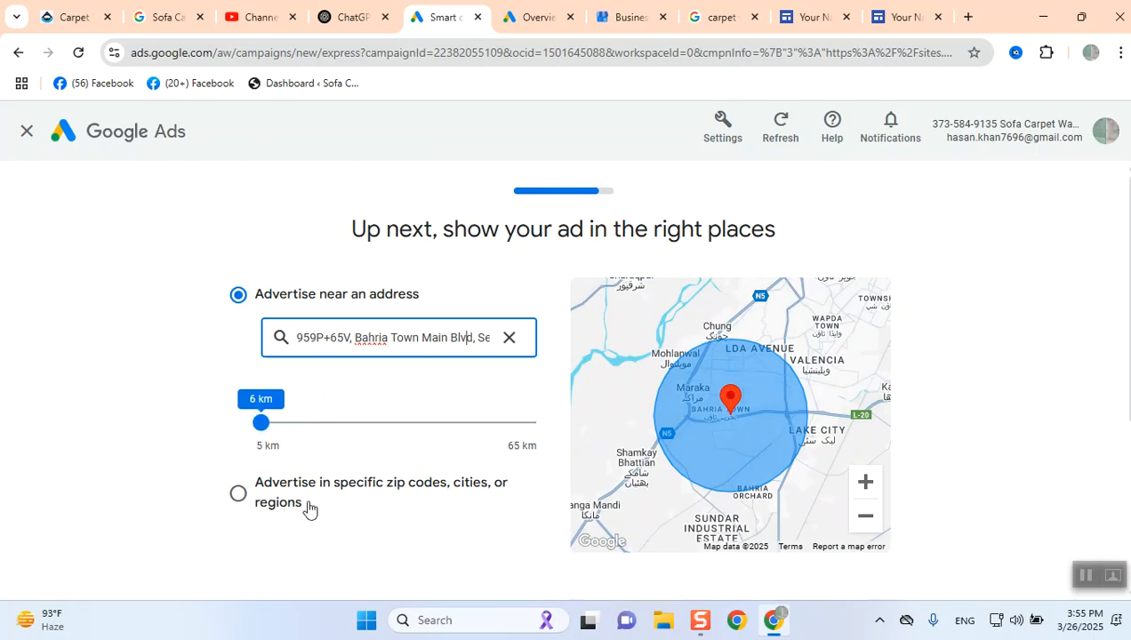
- Switch location targeting to specific zip codes, cities or regions with Lahore and continue to the budget page
left_click(238, 497)
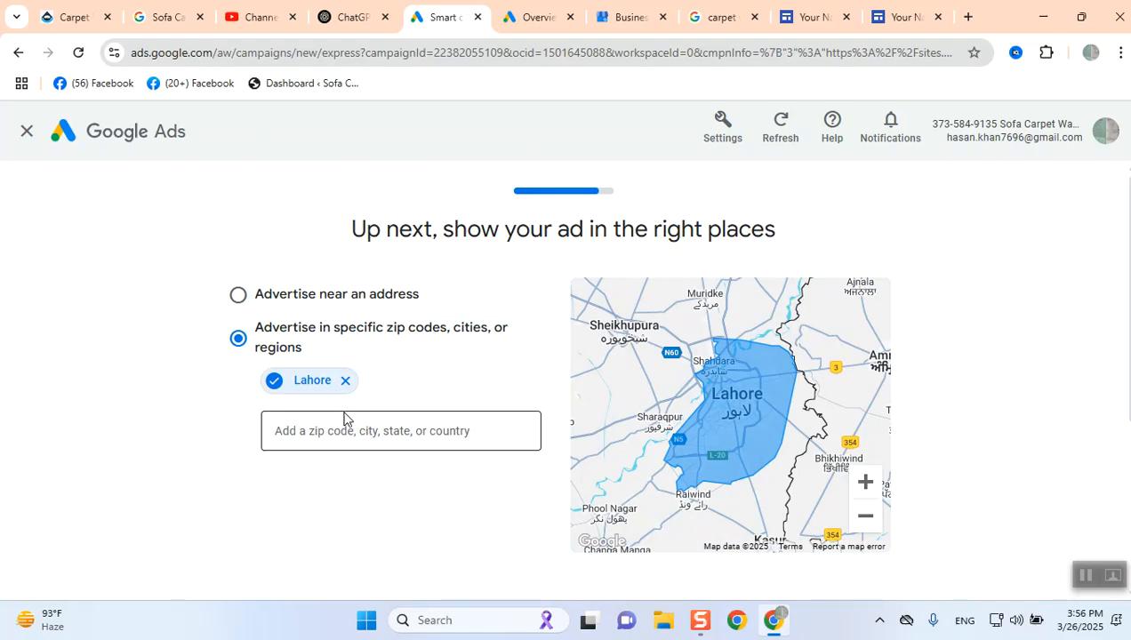
scroll(926, 472, "down", 3)
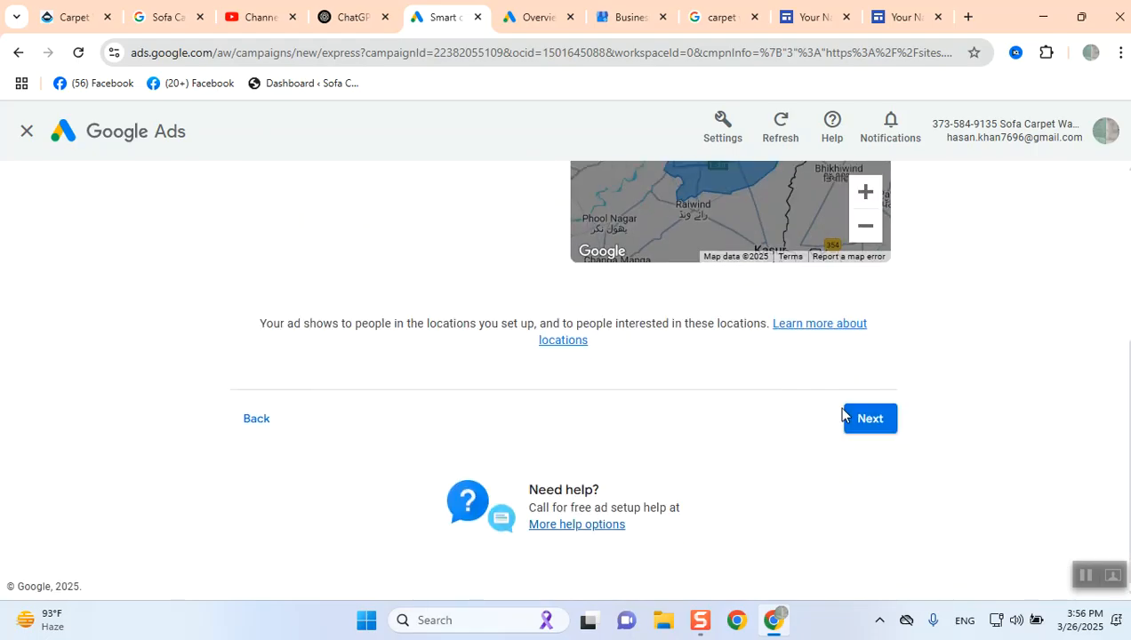
left_click(861, 420)
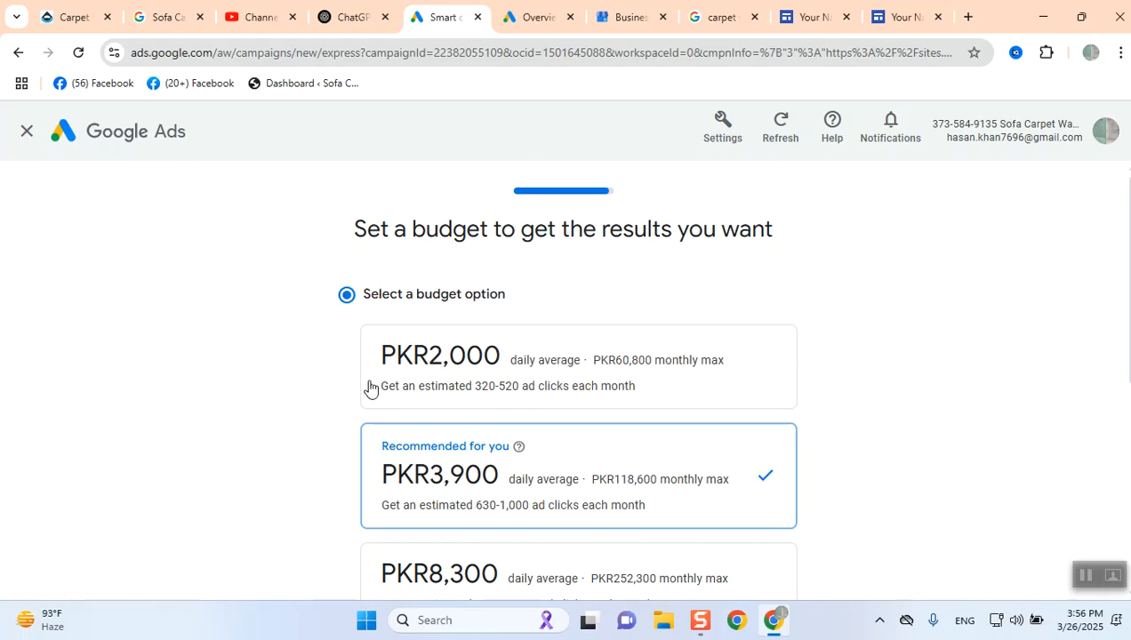
- Enter your own daily average budget of PKR500 and continue to the campaign review page
scroll(370, 380, "down", 2)
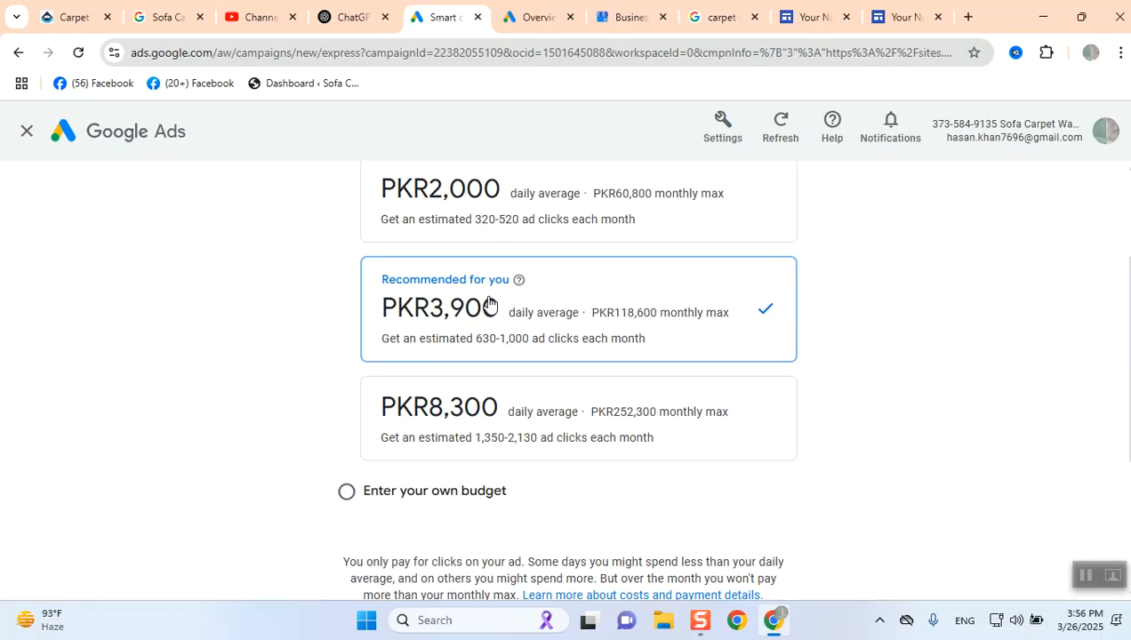
left_click(347, 492)
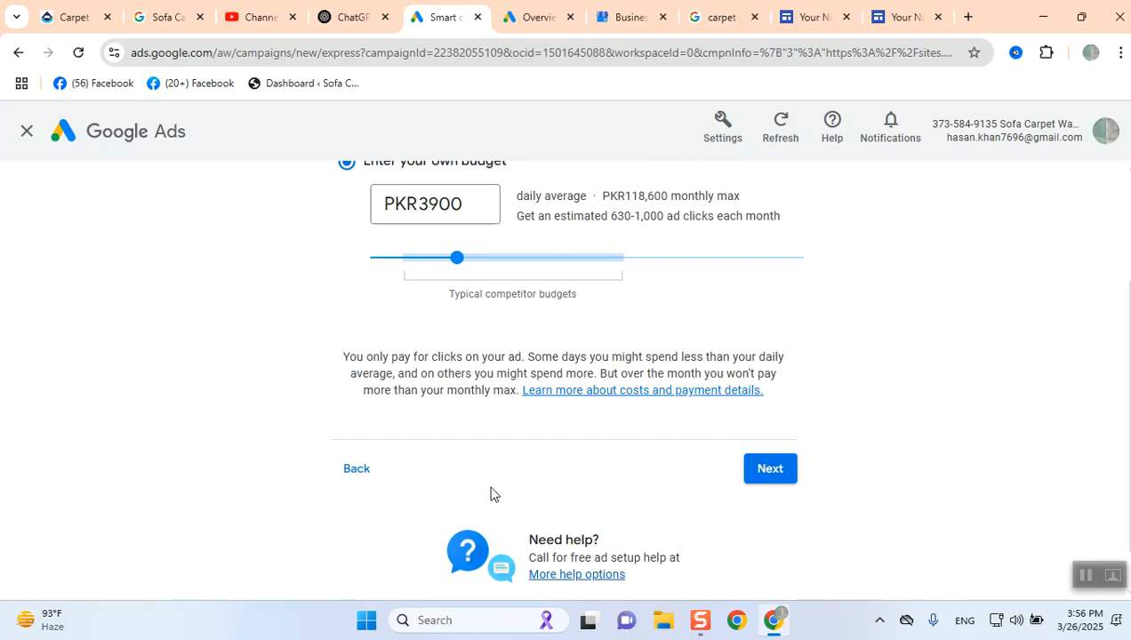
scroll(450, 354, "up", 1)
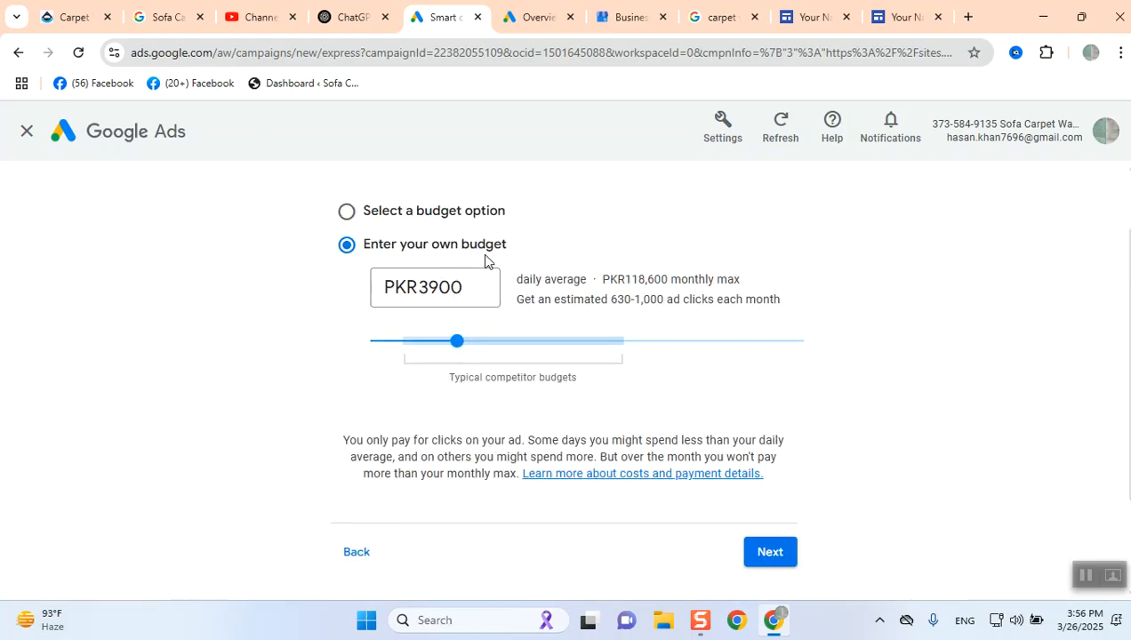
left_click_drag(457, 345, 380, 331)
left_click_drag(379, 325, 427, 357)
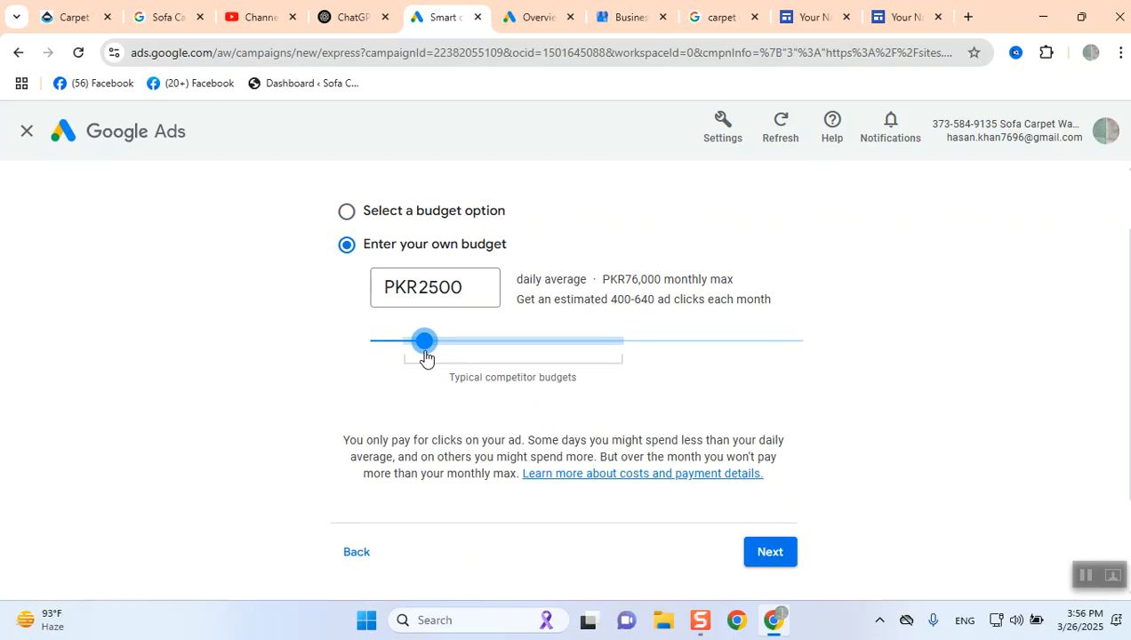
left_click_drag(426, 356, 380, 396)
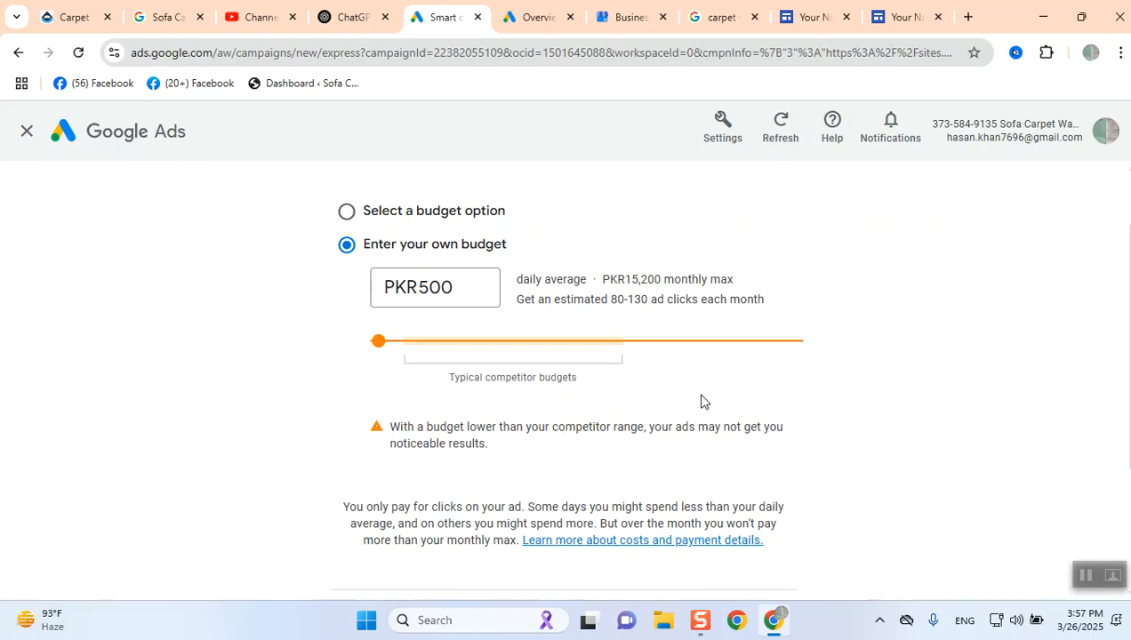
scroll(716, 422, "down", 3)
left_click(766, 421)
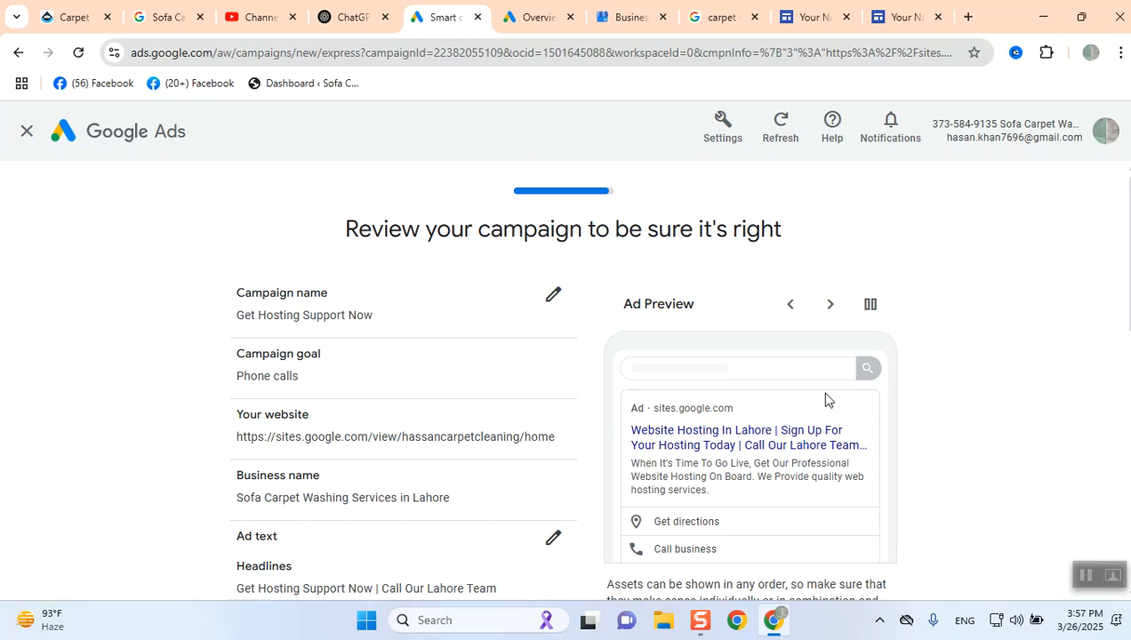
- Review the campaign summary, opening the keyword themes and budget editors and cancelling both without changes
scroll(828, 400, "down", 3)
scroll(828, 400, "down", 2)
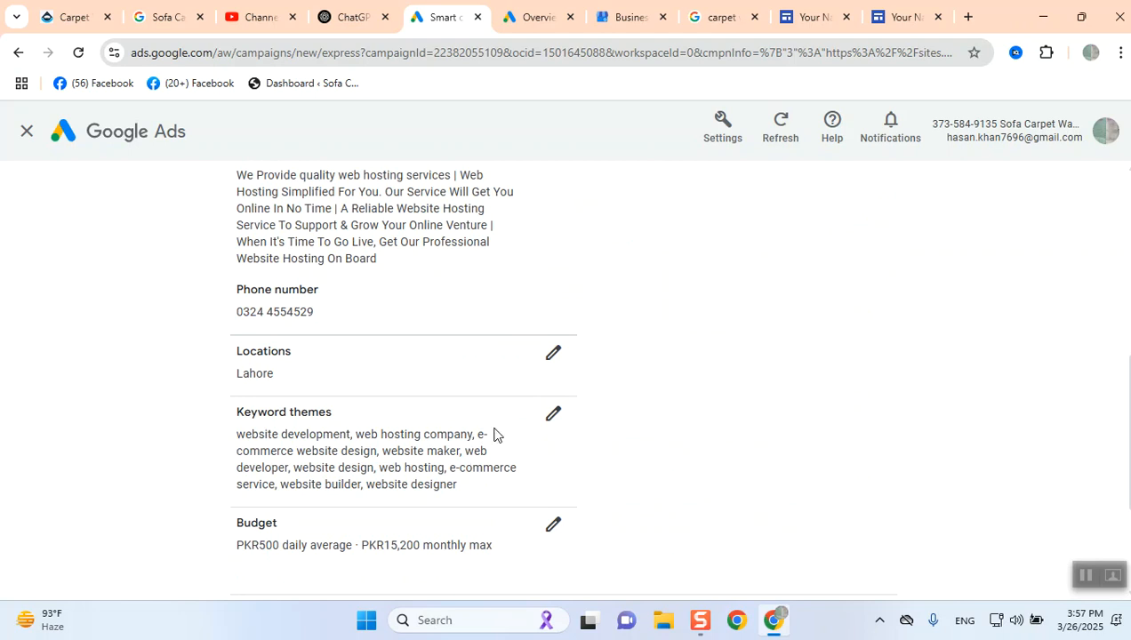
left_click(553, 418)
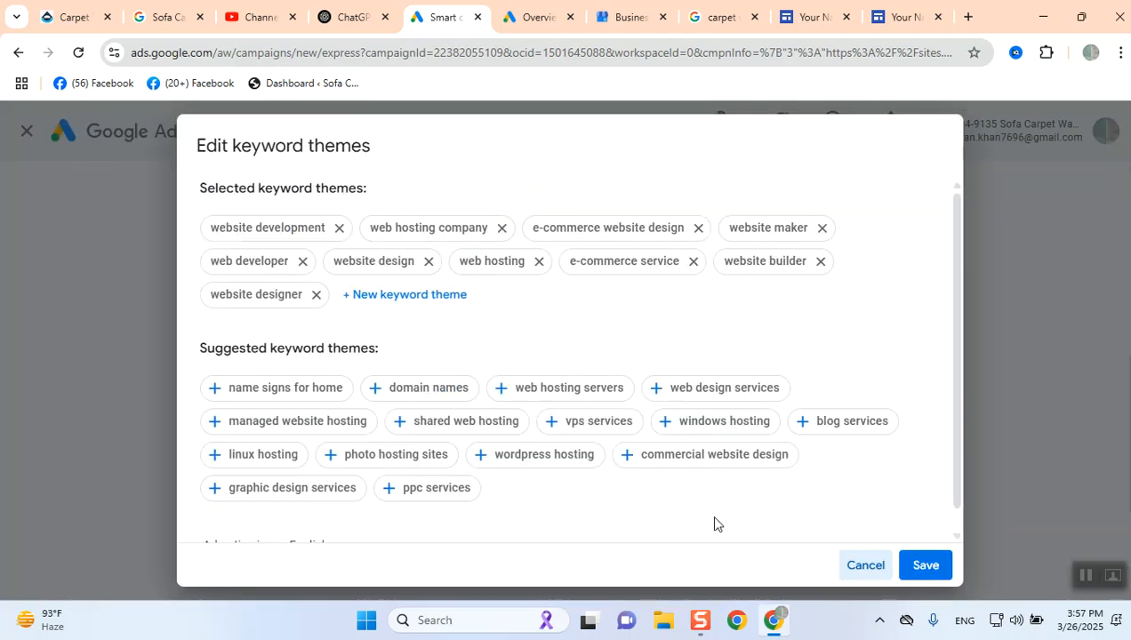
left_click(876, 566)
scroll(857, 442, "down", 1)
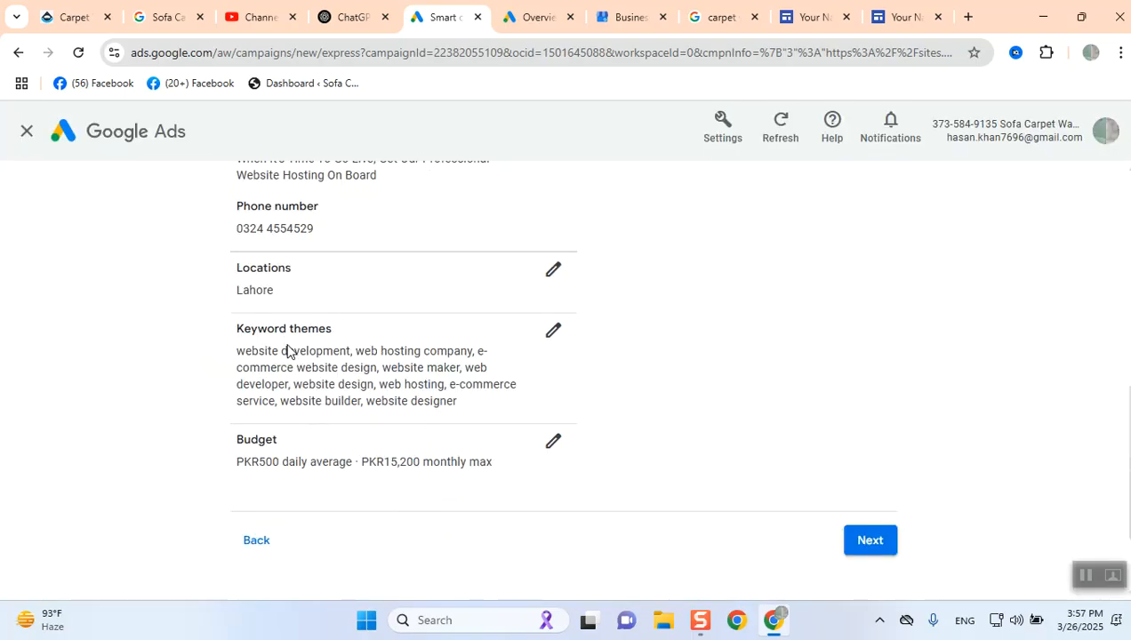
left_click(552, 444)
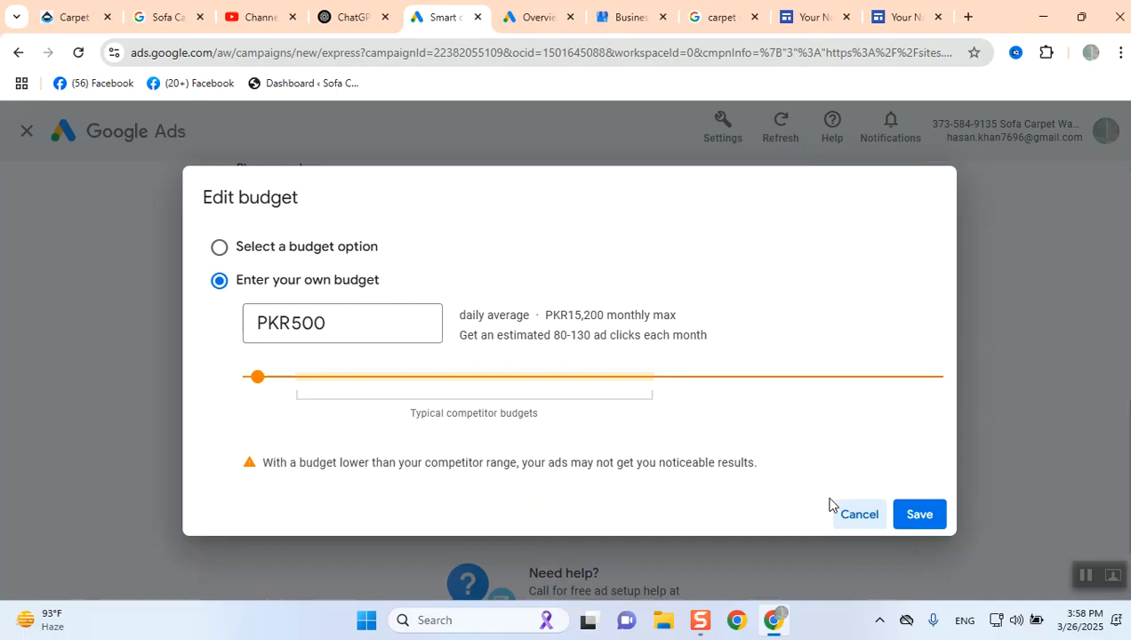
left_click(844, 514)
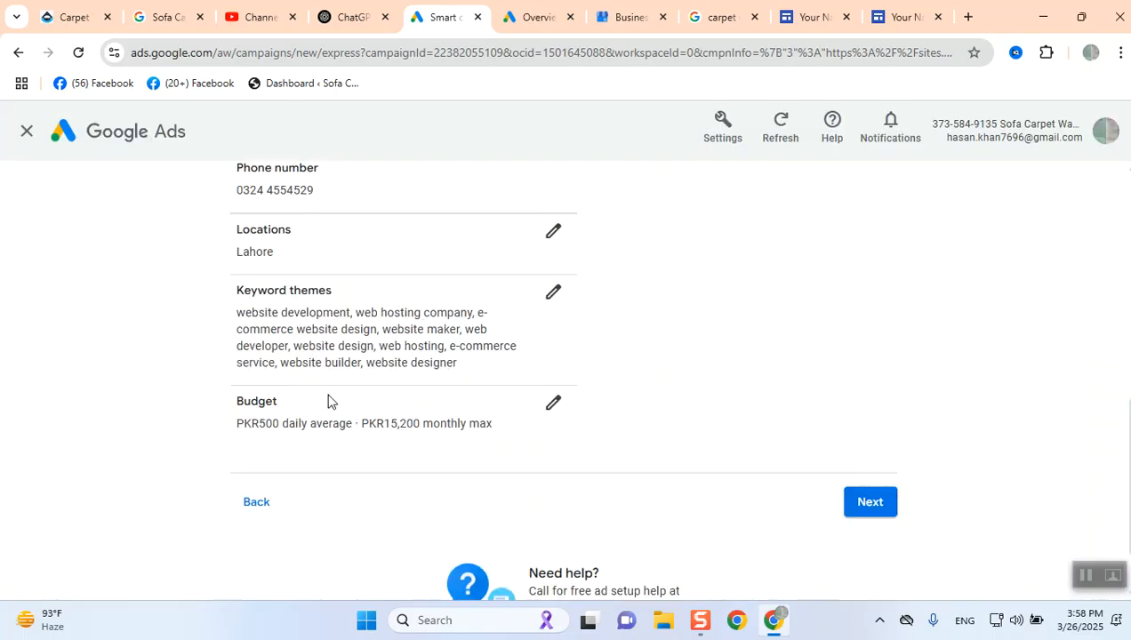
- Check the ad text and settings in the review summary and publish the campaign
scroll(339, 411, "down", 1)
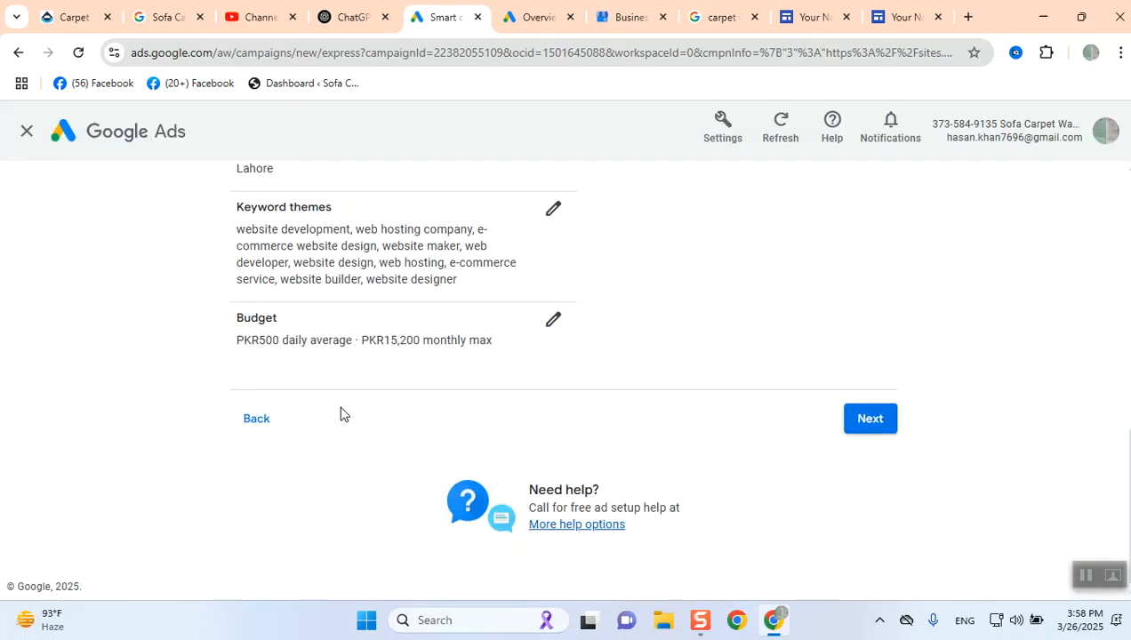
scroll(340, 414, "up", 4)
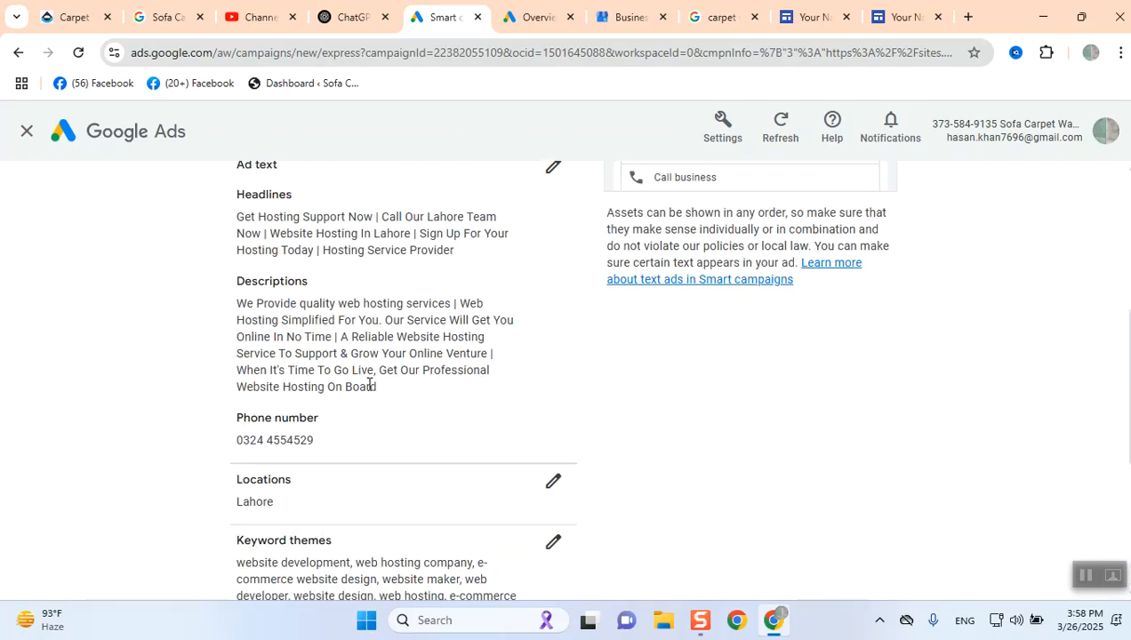
scroll(369, 384, "up", 4)
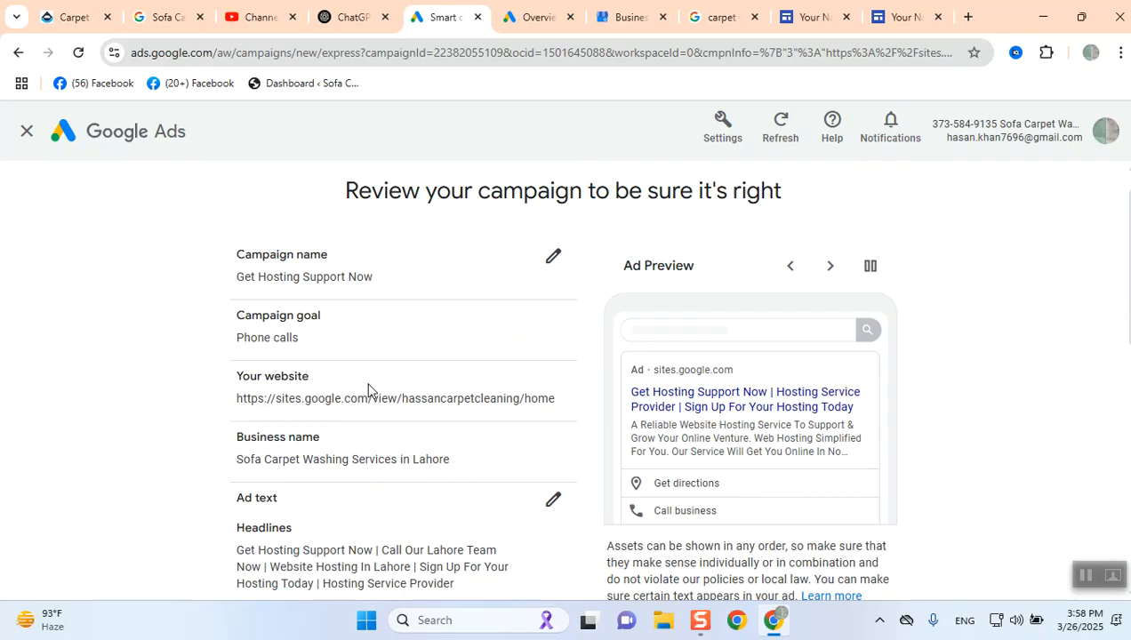
scroll(369, 388, "down", 3)
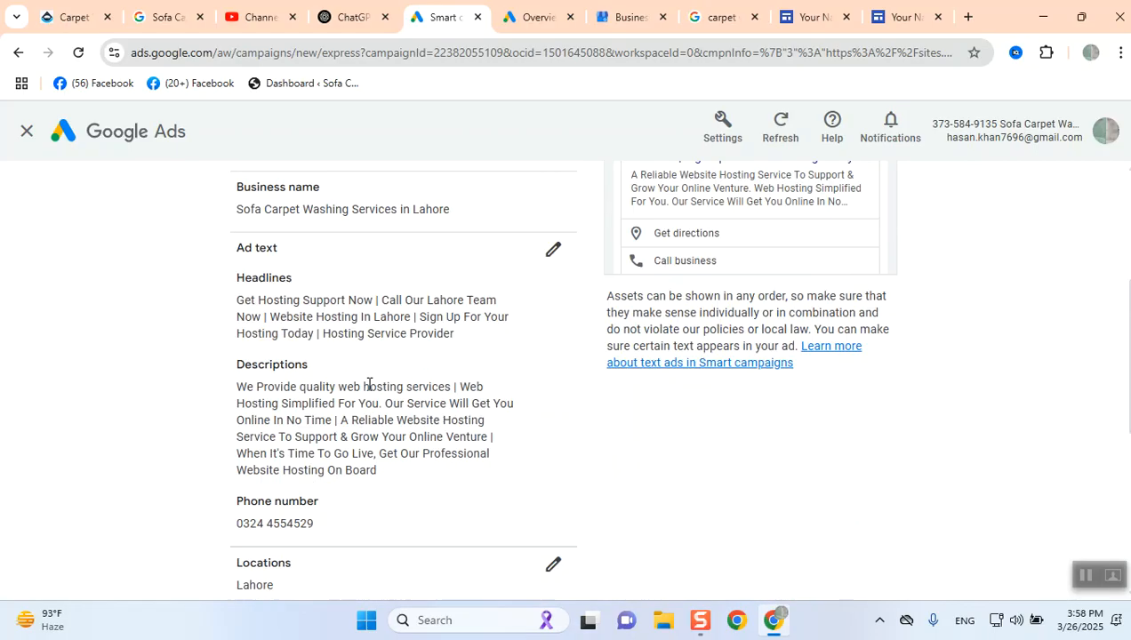
scroll(369, 387, "down", 5)
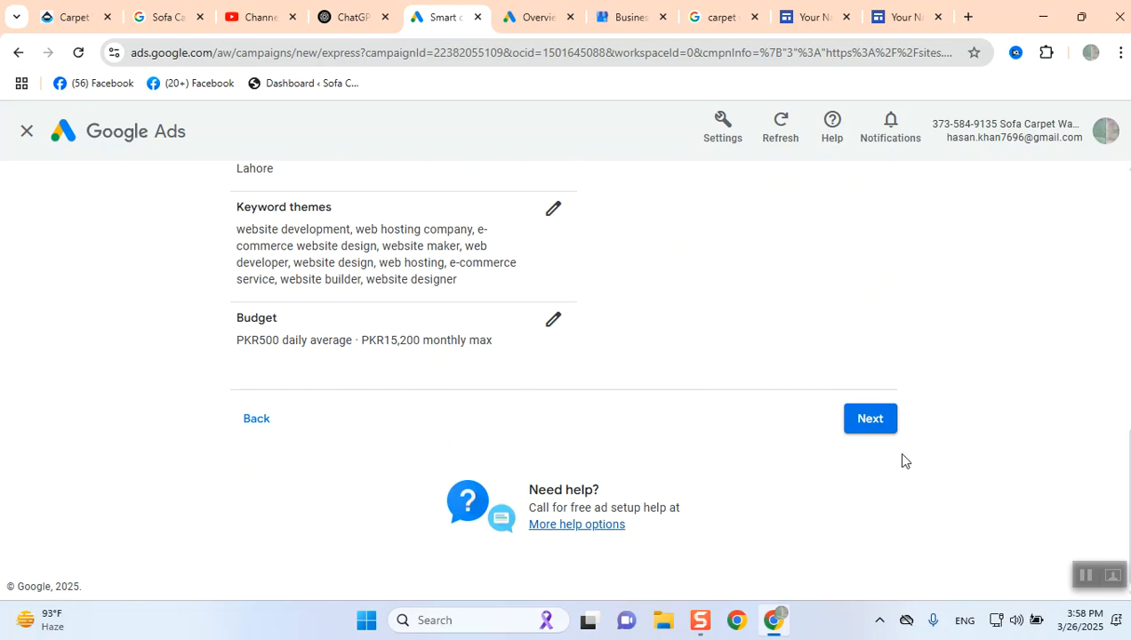
left_click(864, 421)
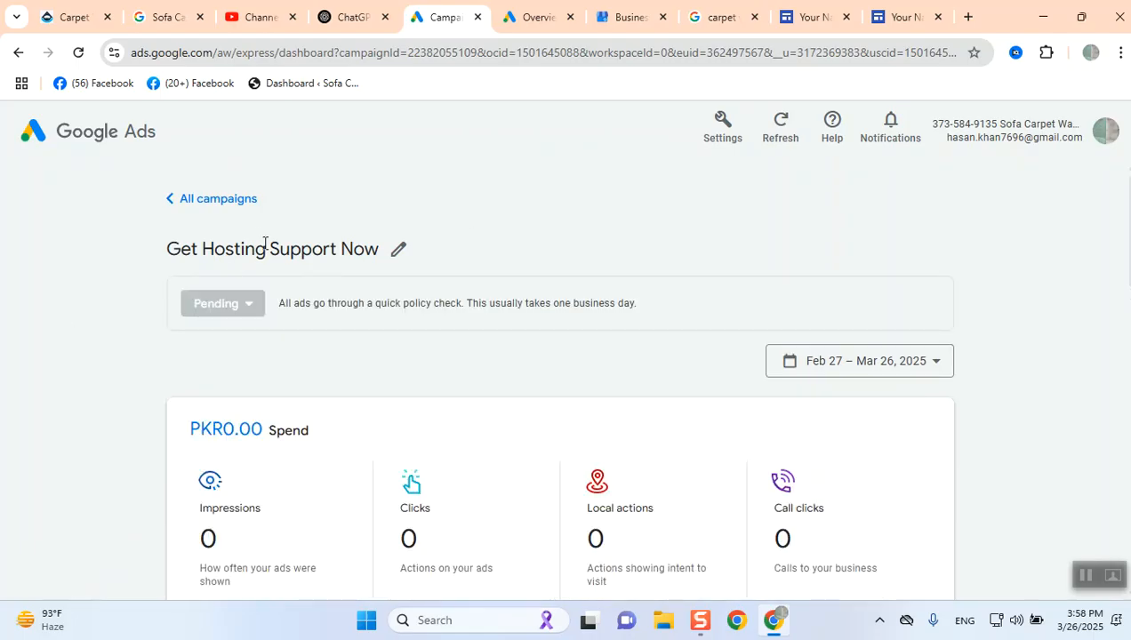
- Pause the campaign forever, or until resumed, and close the feedback dialog
left_click(237, 311)
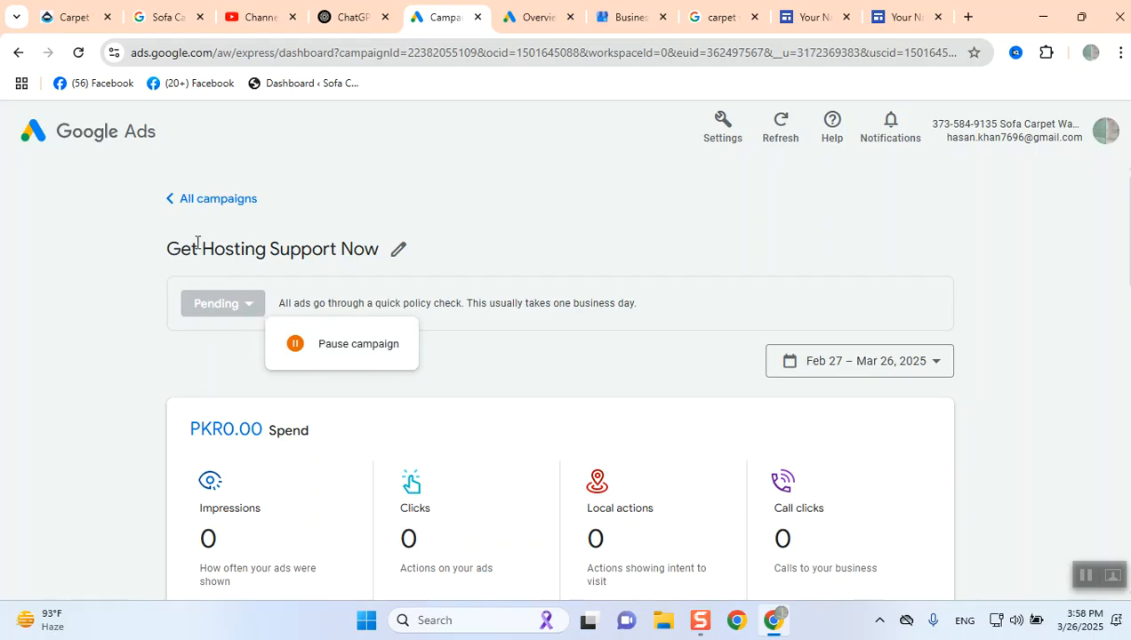
left_click(352, 347)
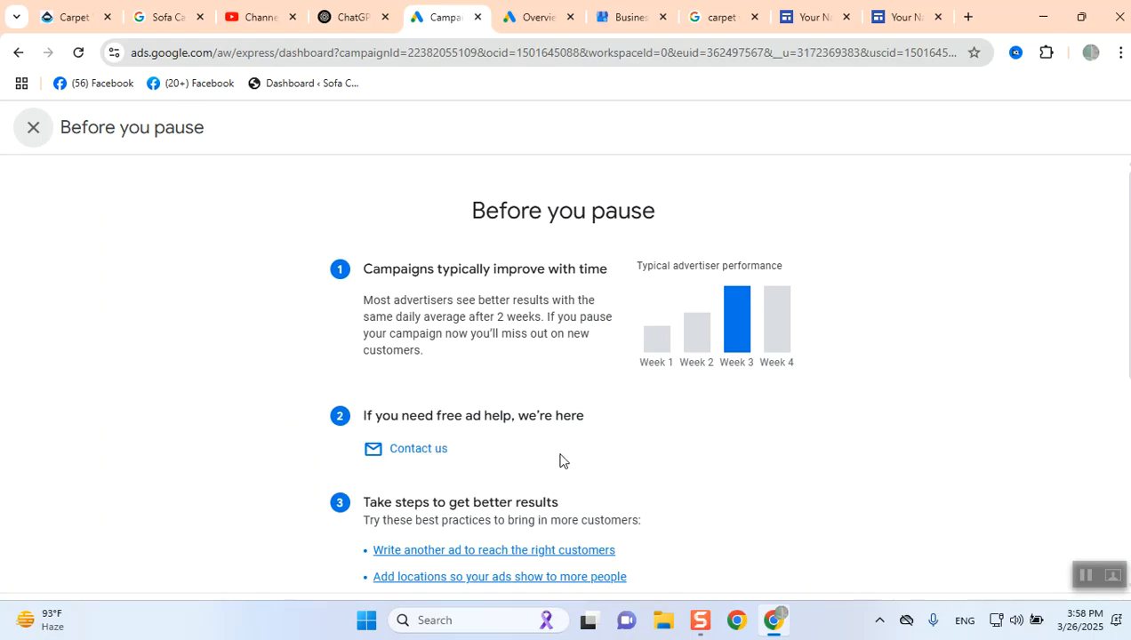
scroll(560, 461, "down", 5)
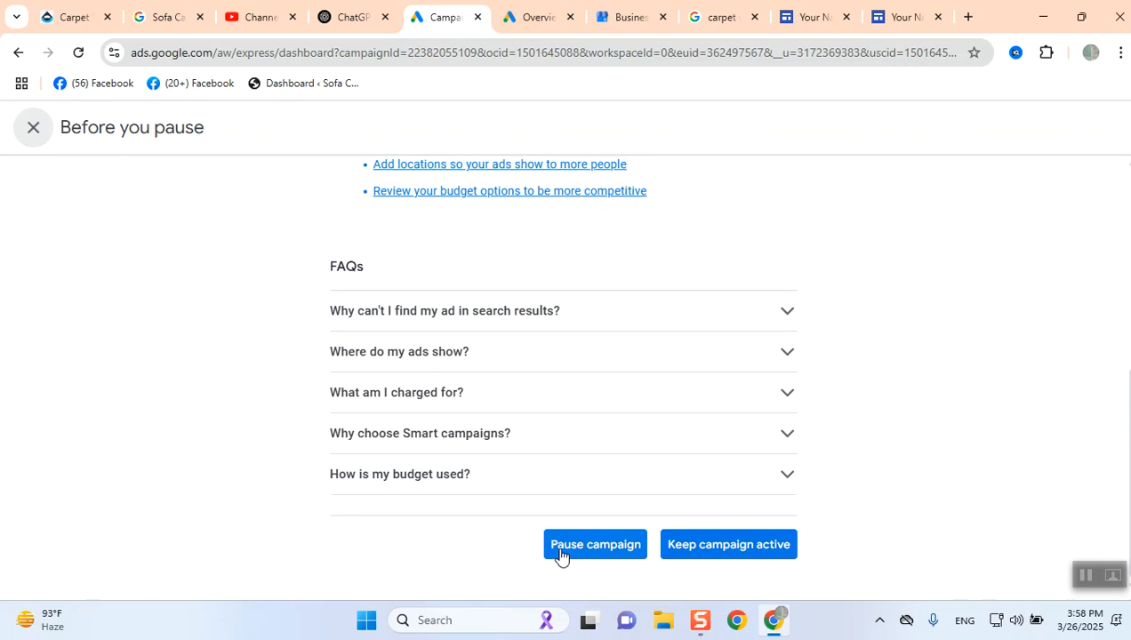
left_click(560, 546)
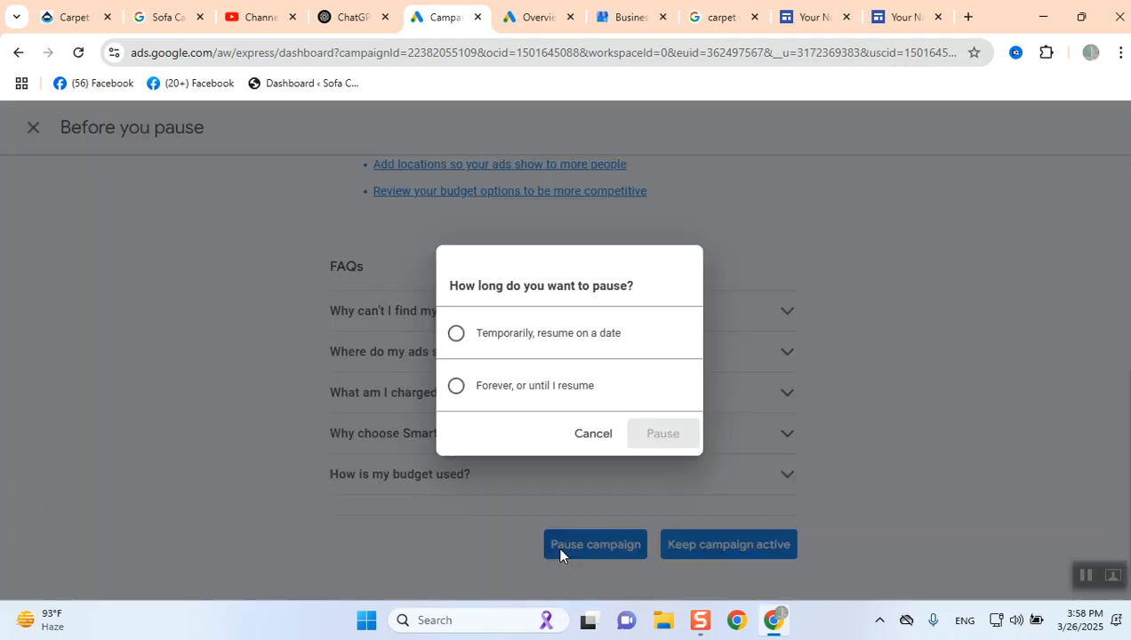
left_click(457, 335)
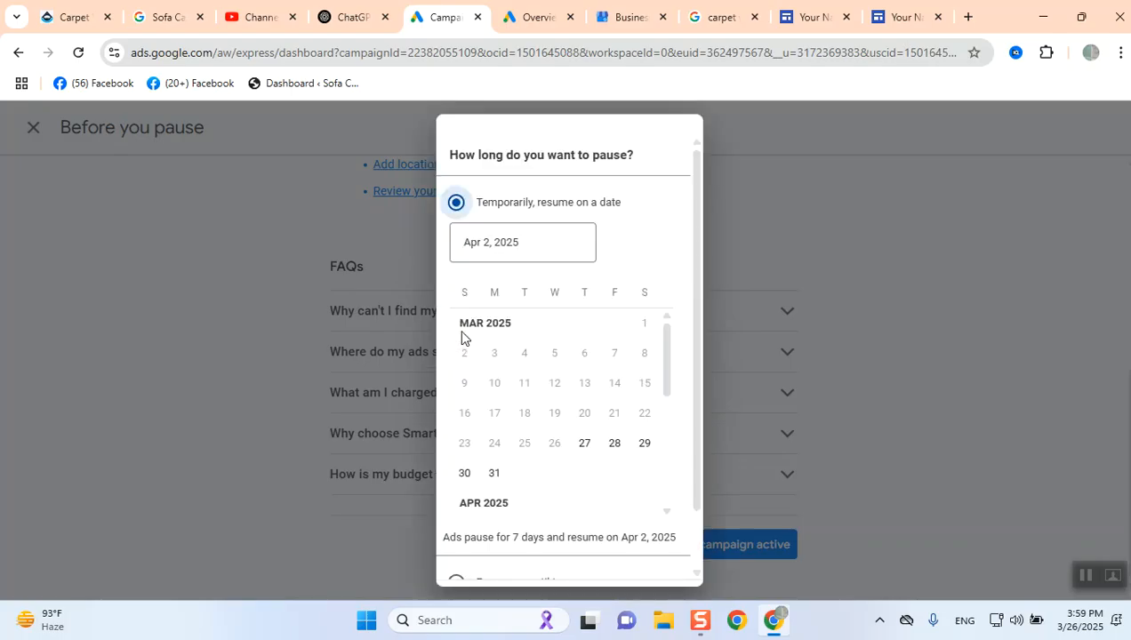
scroll(475, 361, "down", 3)
scroll(681, 444, "down", 1)
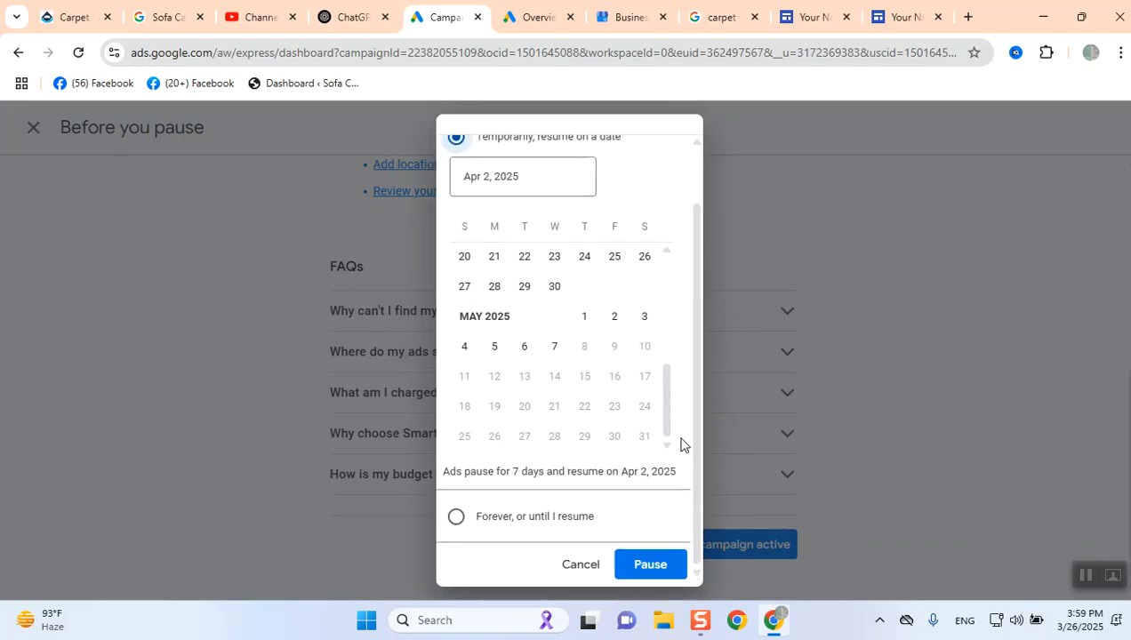
left_click(457, 518)
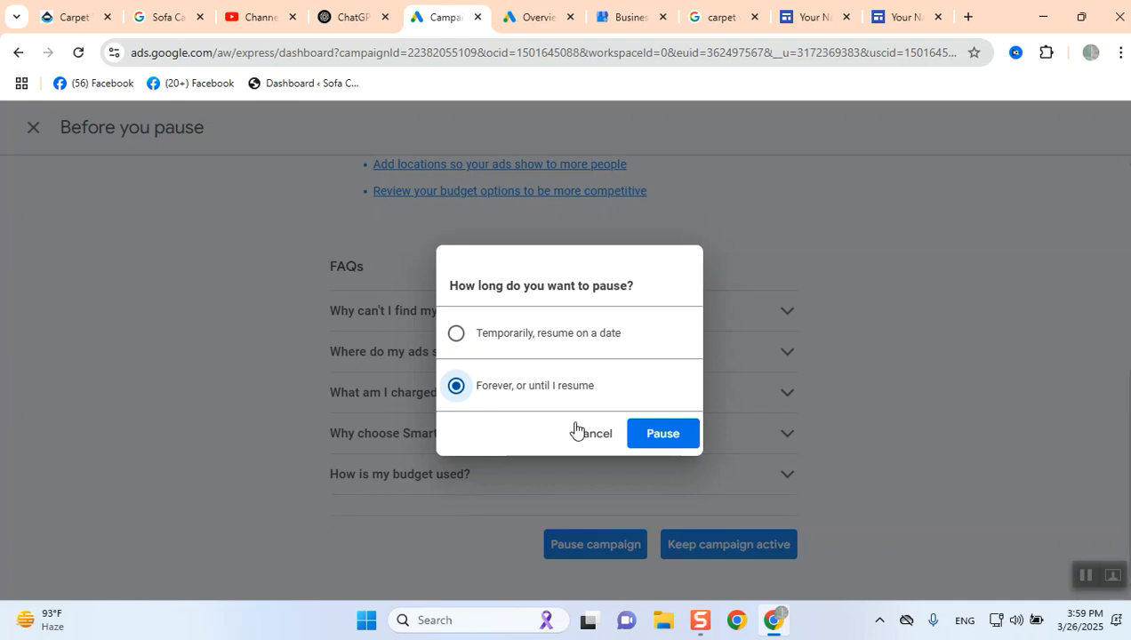
left_click(658, 437)
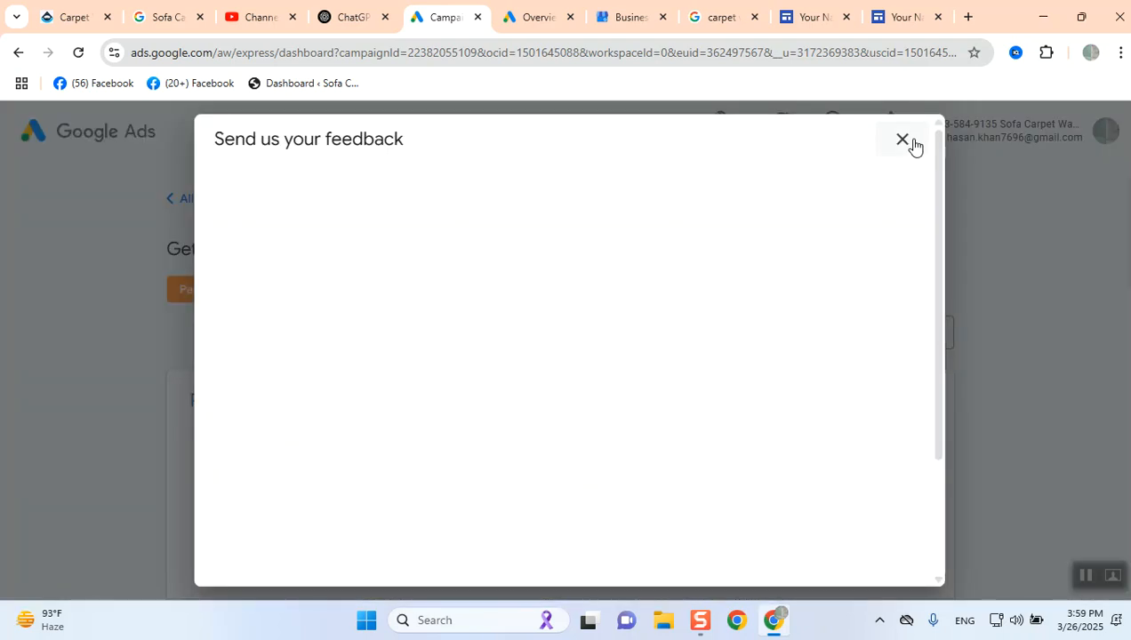
left_click(912, 144)
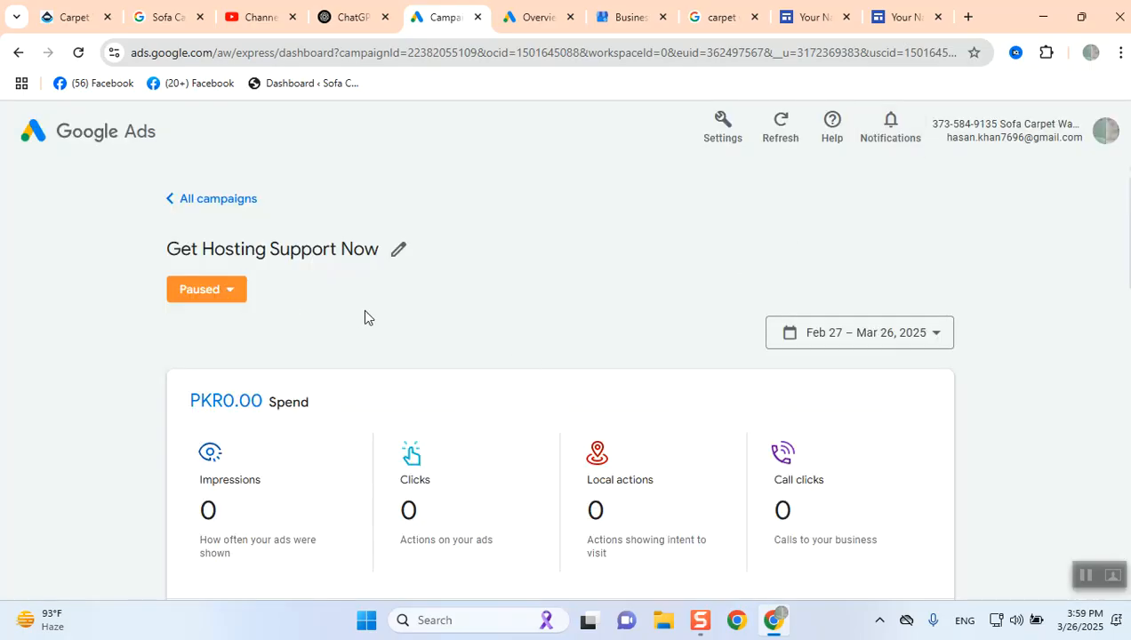
- Examine the campaign dashboard's keyword, ad, location and budget cards
scroll(366, 320, "down", 3)
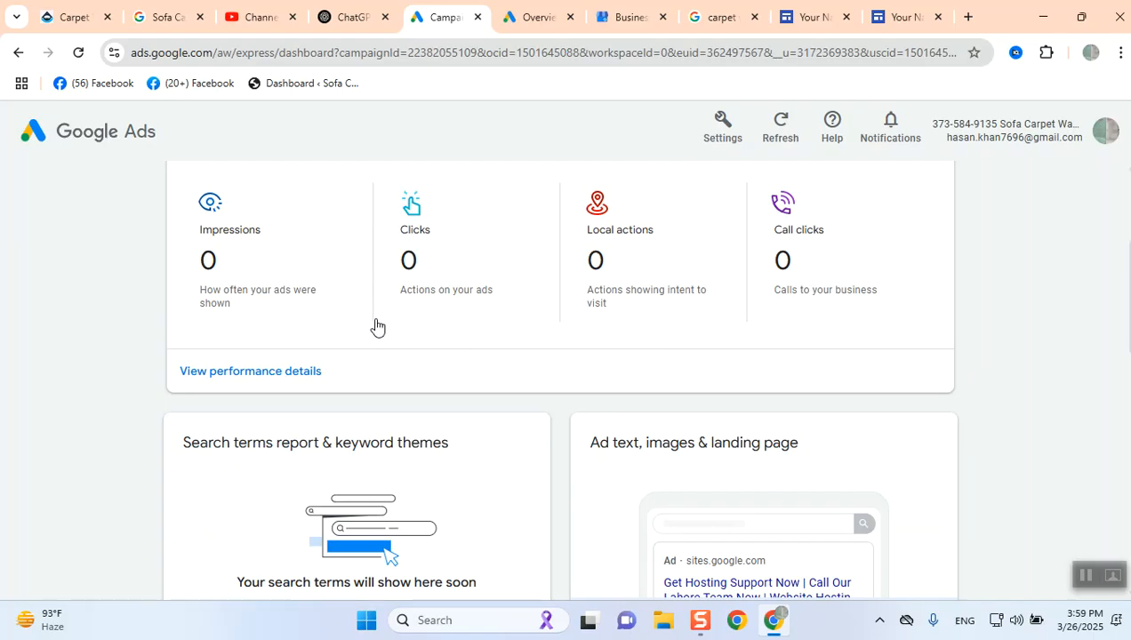
scroll(375, 326, "down", 4)
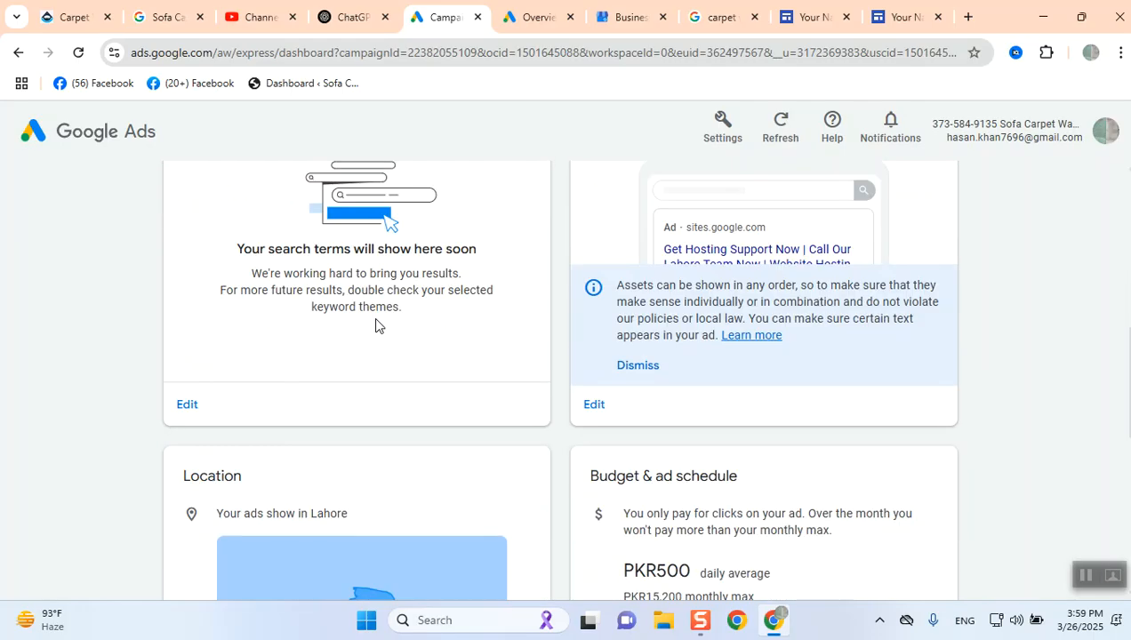
scroll(375, 326, "down", 1)
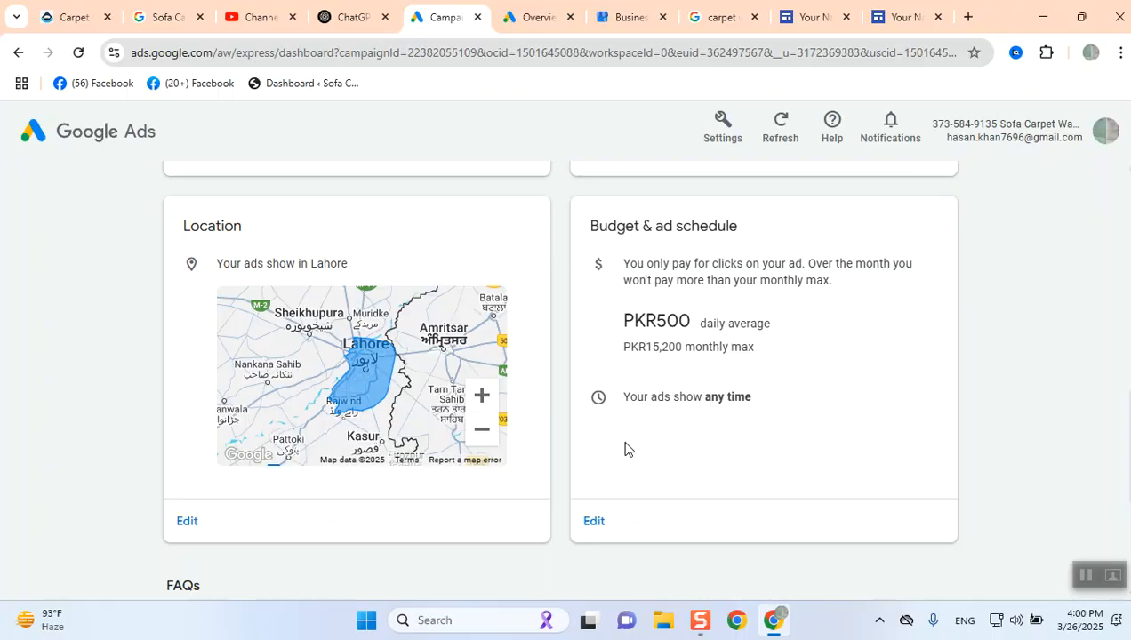
- Open the budget and ad schedule editor and switch the ad schedule from Anytime to Custom hours
left_click(594, 522)
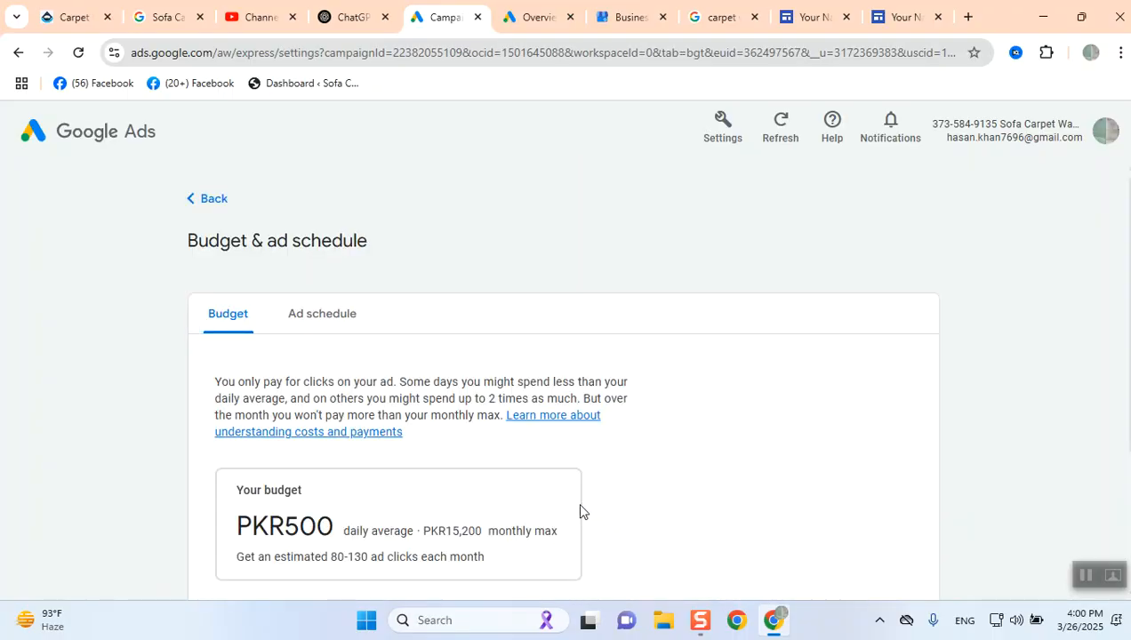
scroll(580, 512, "down", 3)
scroll(285, 392, "up", 3)
left_click(298, 323)
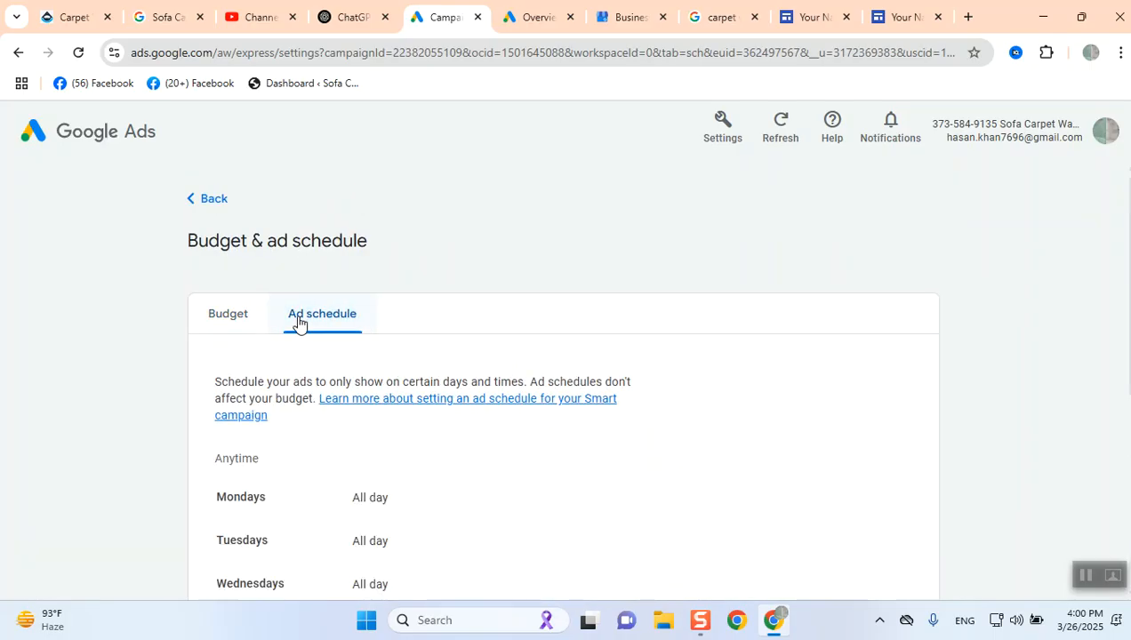
scroll(337, 353, "down", 3)
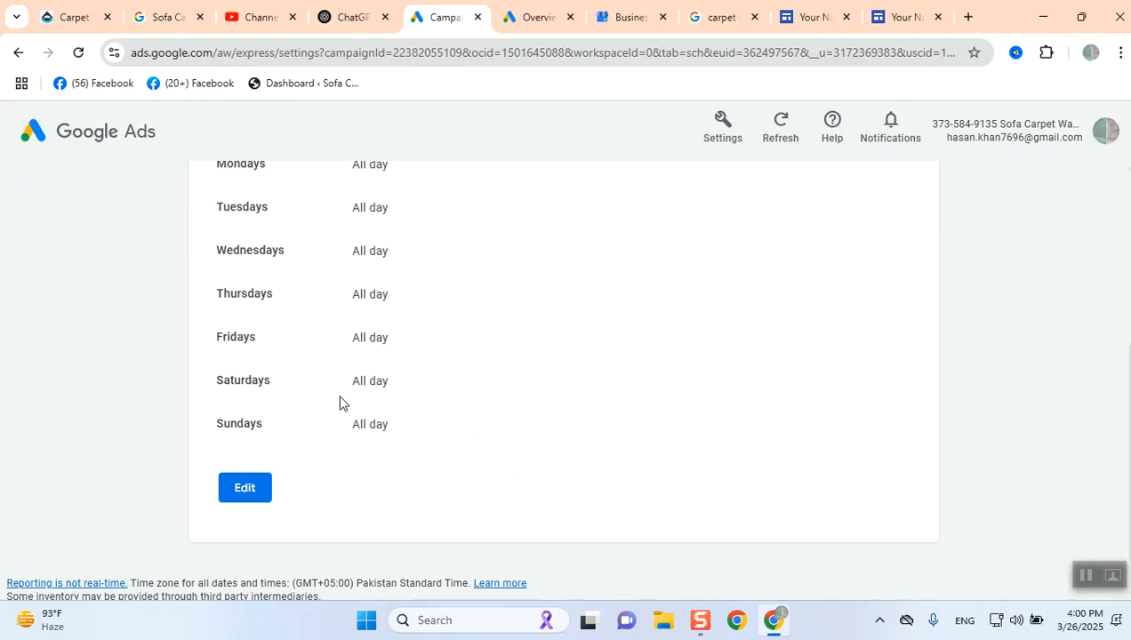
left_click(245, 489)
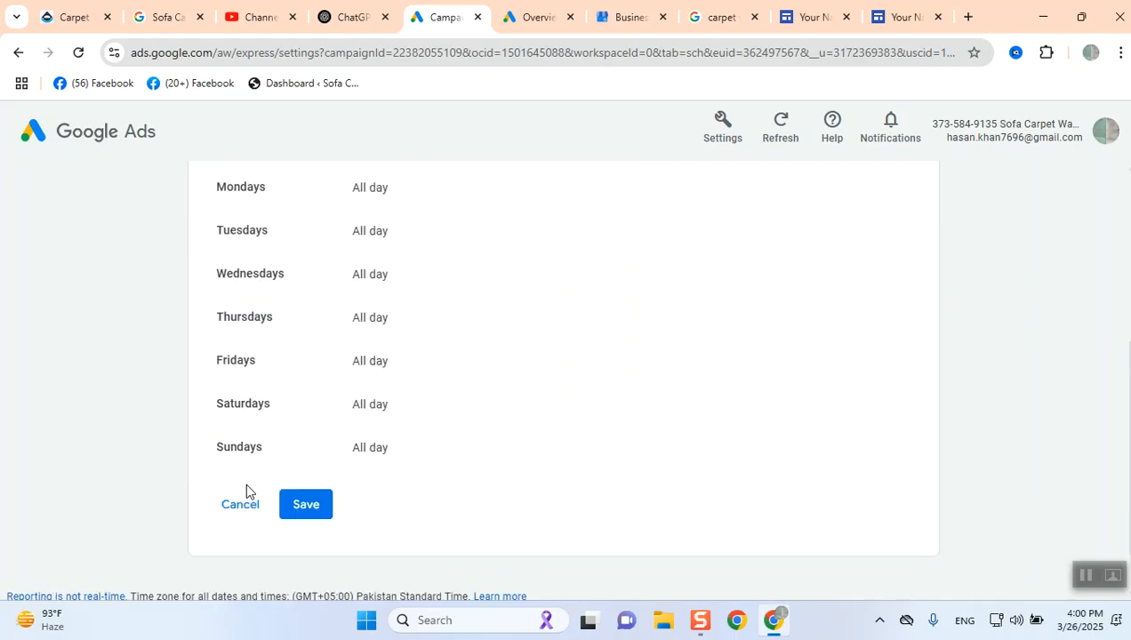
scroll(331, 457, "up", 4)
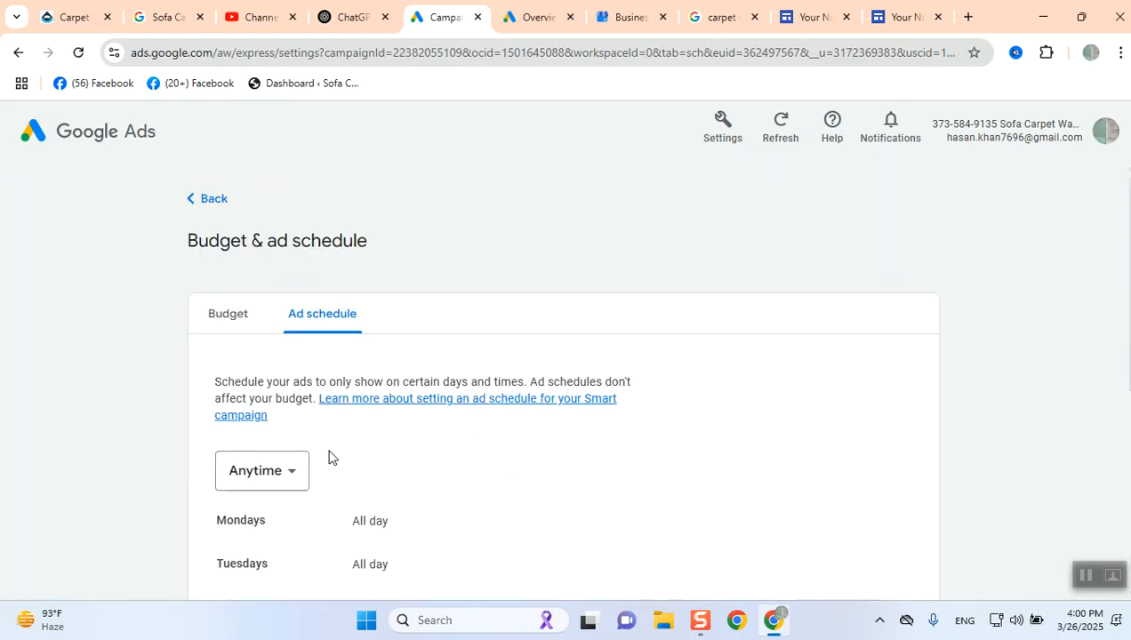
left_click(274, 483)
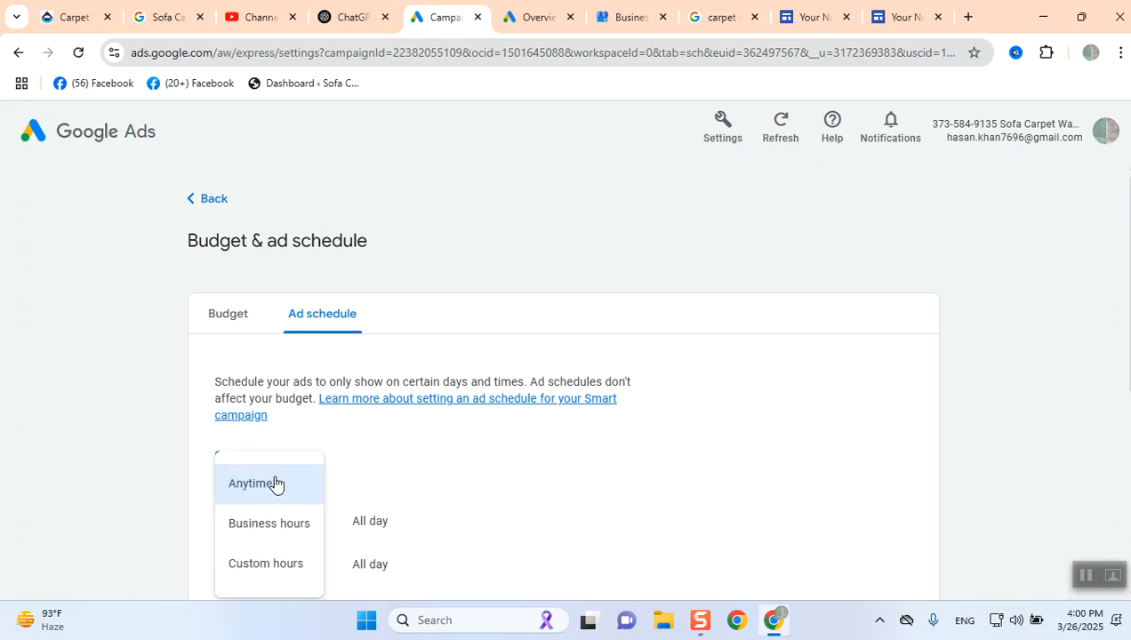
left_click(284, 531)
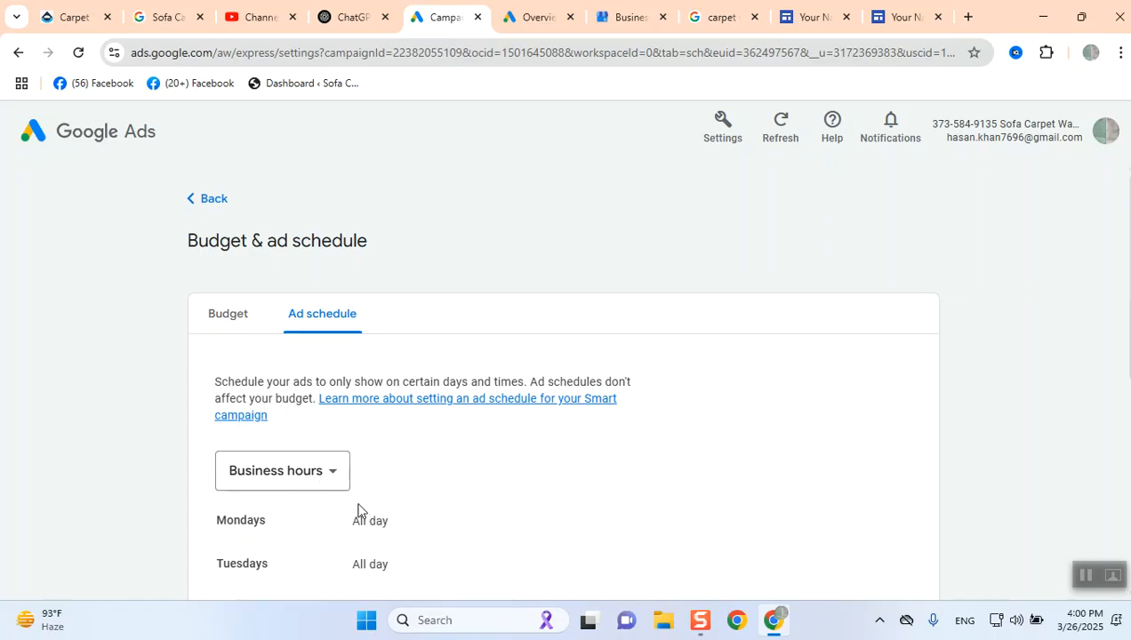
left_click(318, 472)
left_click(295, 569)
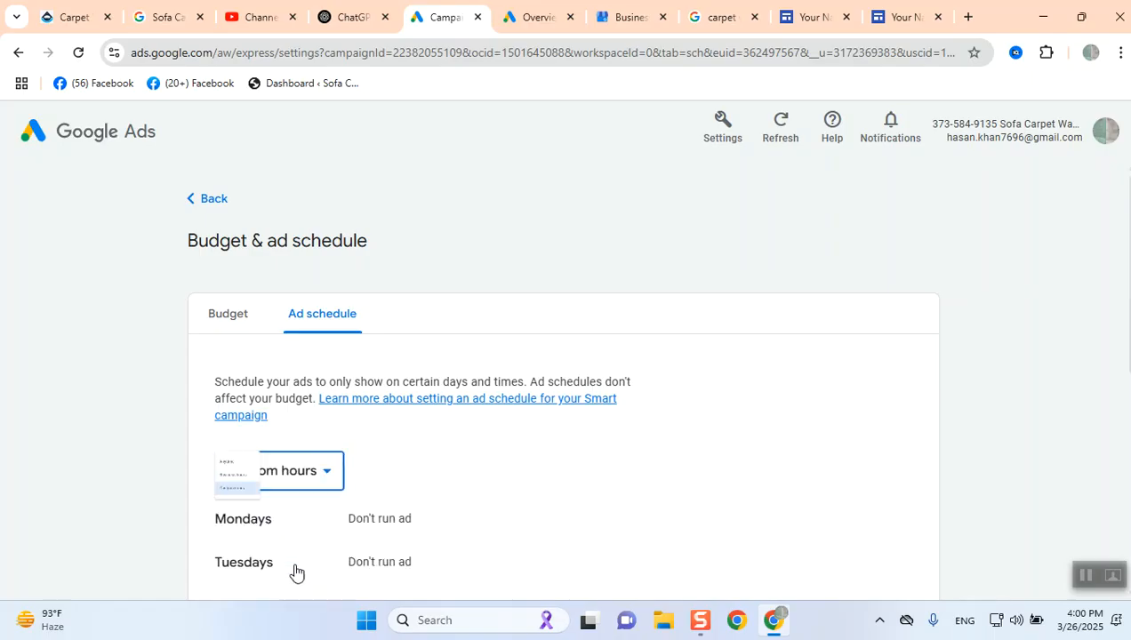
- Add a Mondays time slot running from 10:30 AM to 11:30 PM
scroll(462, 505, "down", 5)
scroll(464, 505, "down", 1)
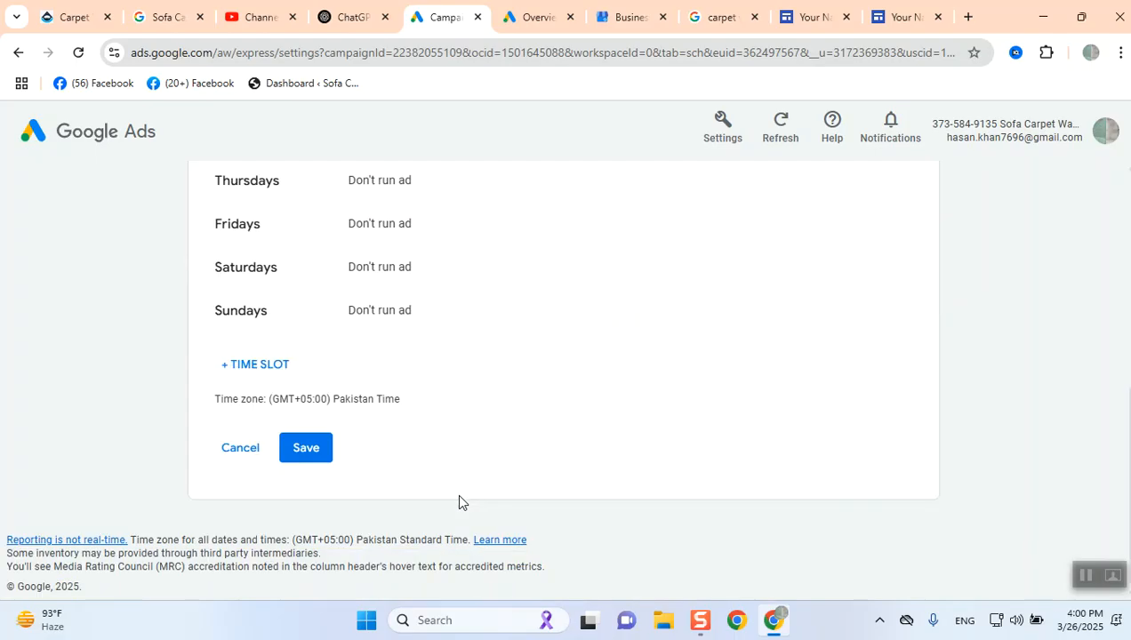
left_click(264, 367)
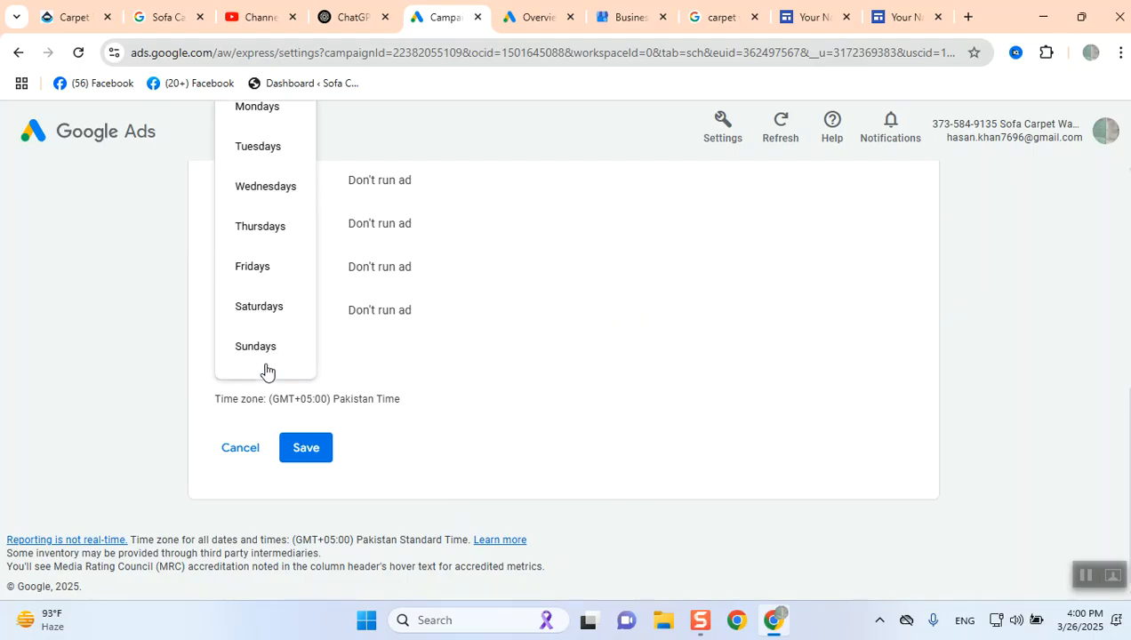
left_click(276, 124)
scroll(334, 297, "up", 3)
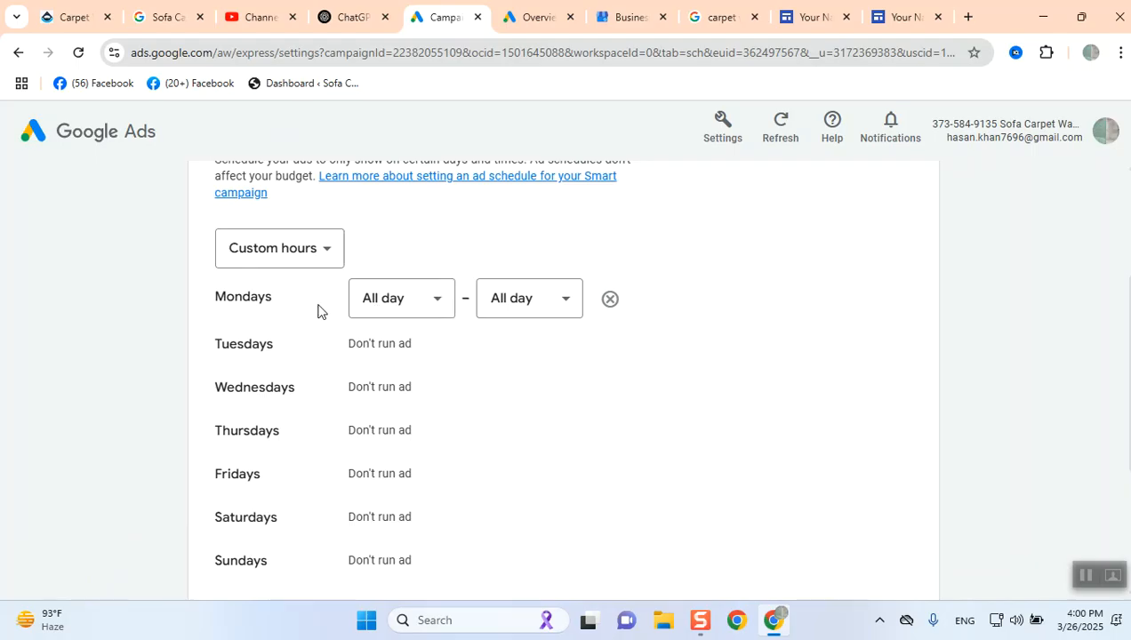
left_click(410, 313)
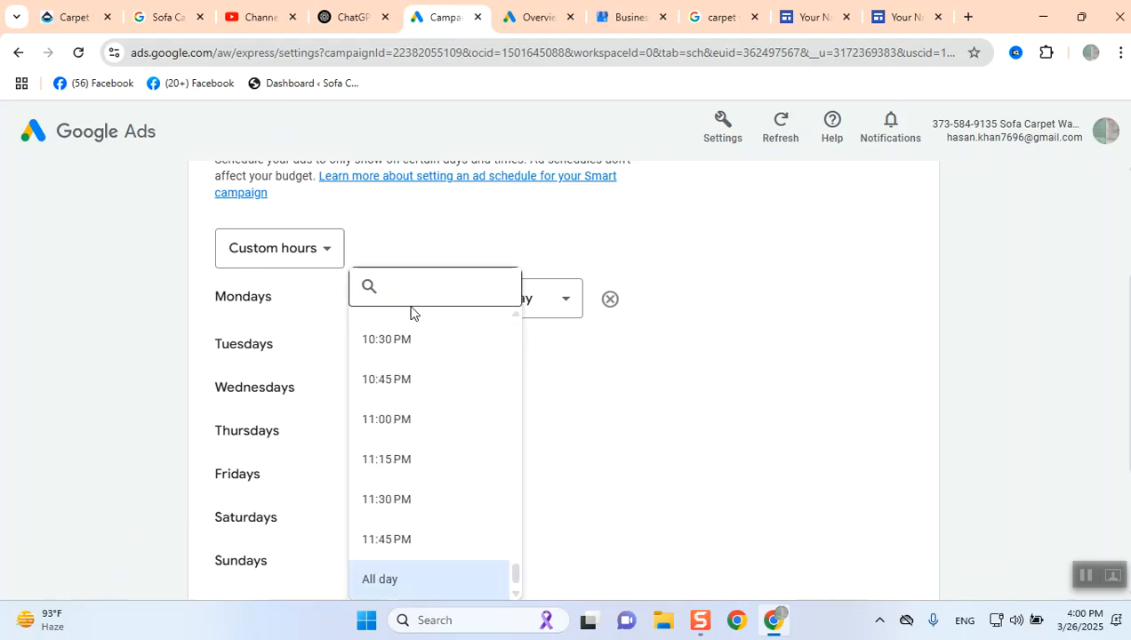
left_click(404, 346)
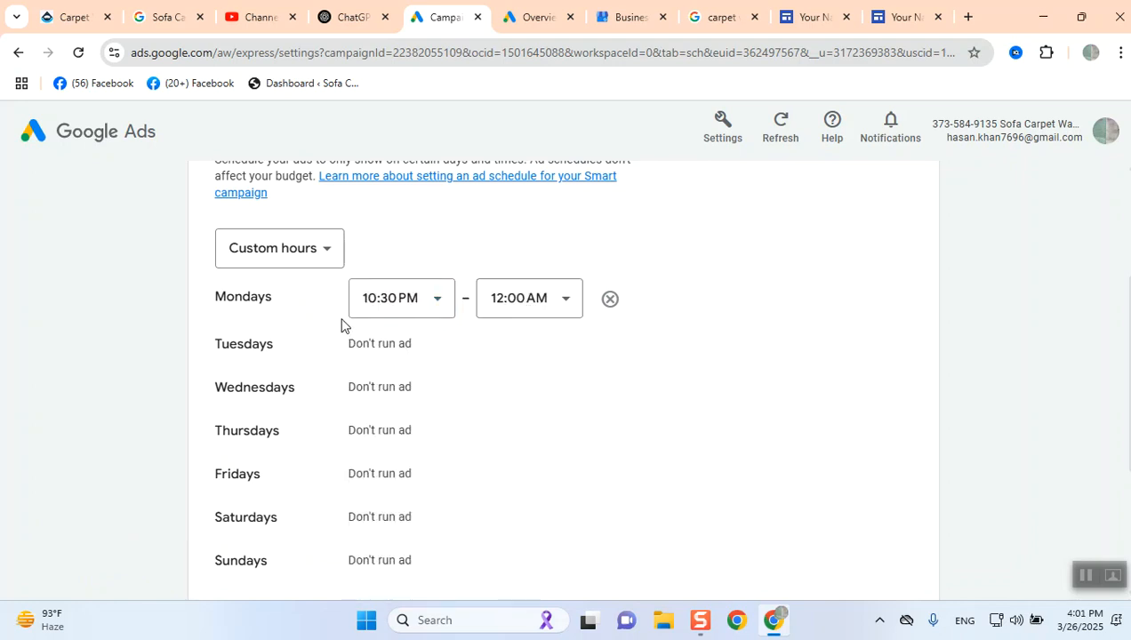
left_click(402, 299)
scroll(401, 414, "up", 10)
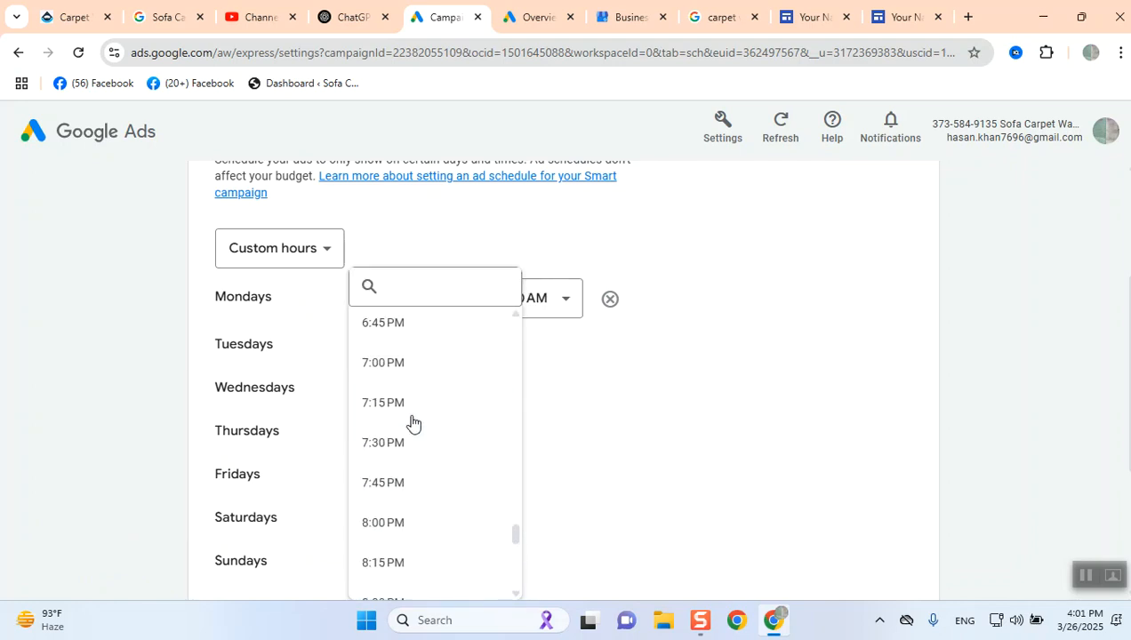
scroll(412, 423, "down", 1)
scroll(417, 422, "up", 9)
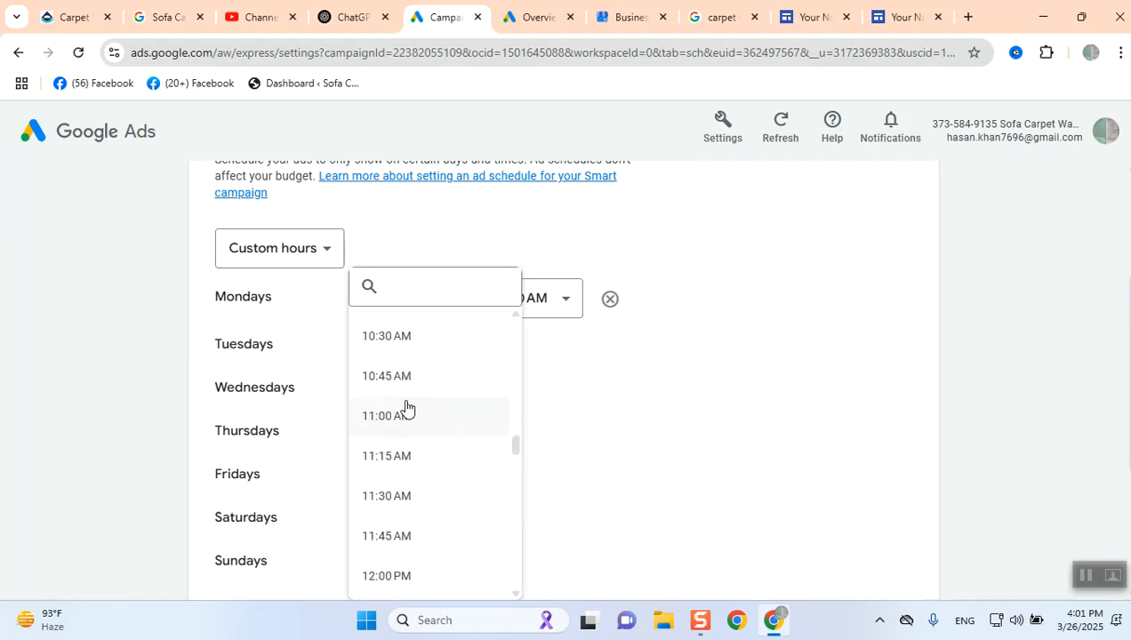
left_click(390, 347)
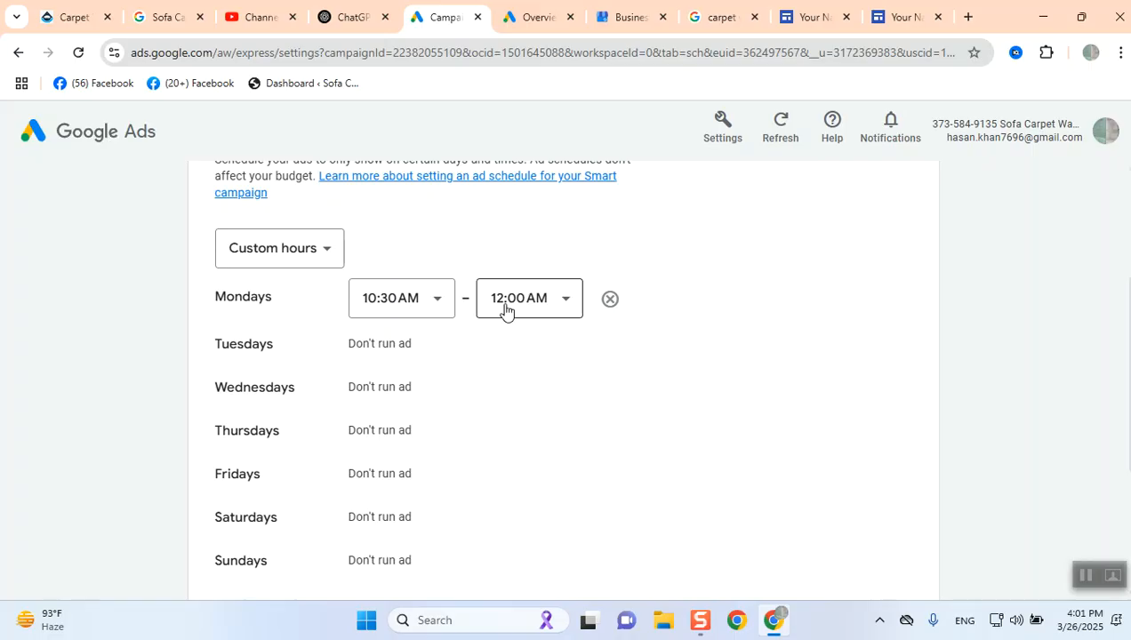
left_click(499, 306)
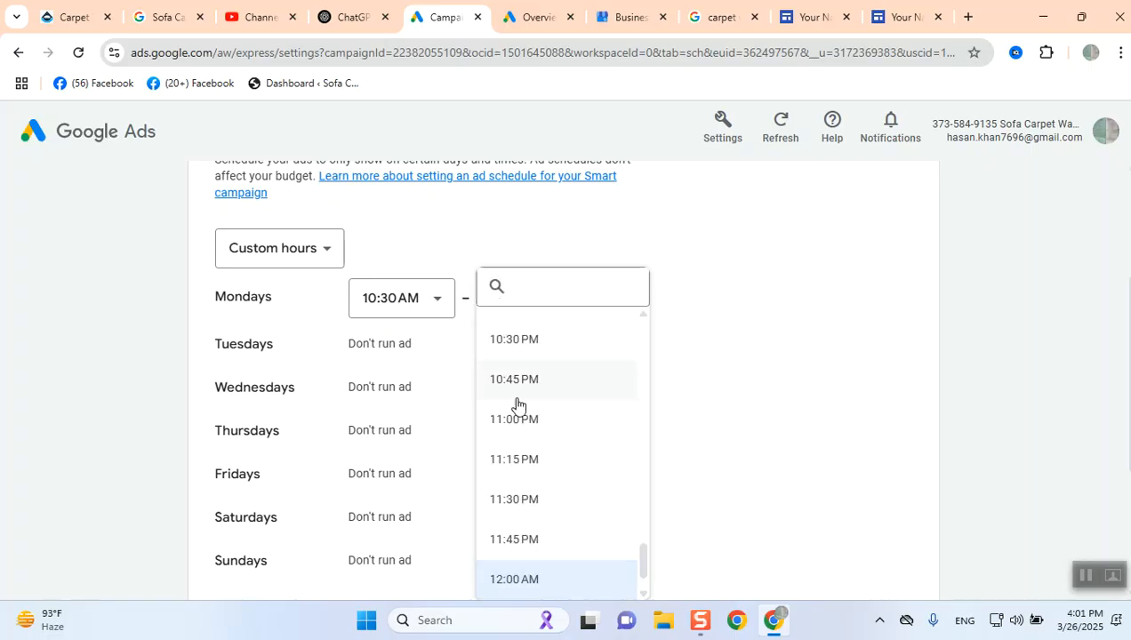
scroll(515, 508, "down", 1)
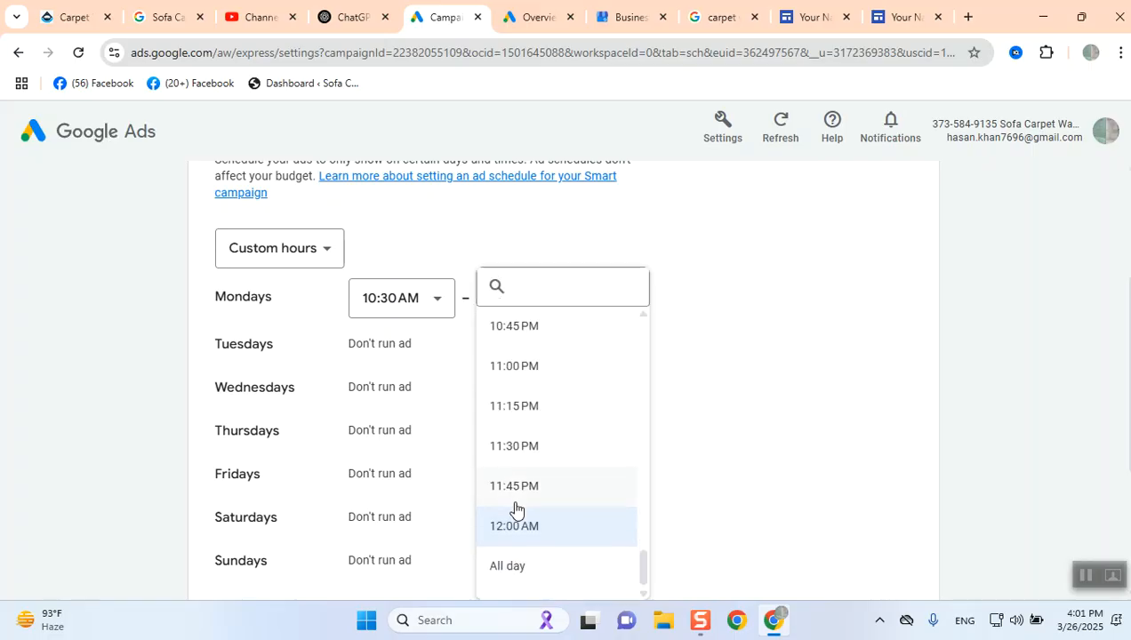
left_click(525, 456)
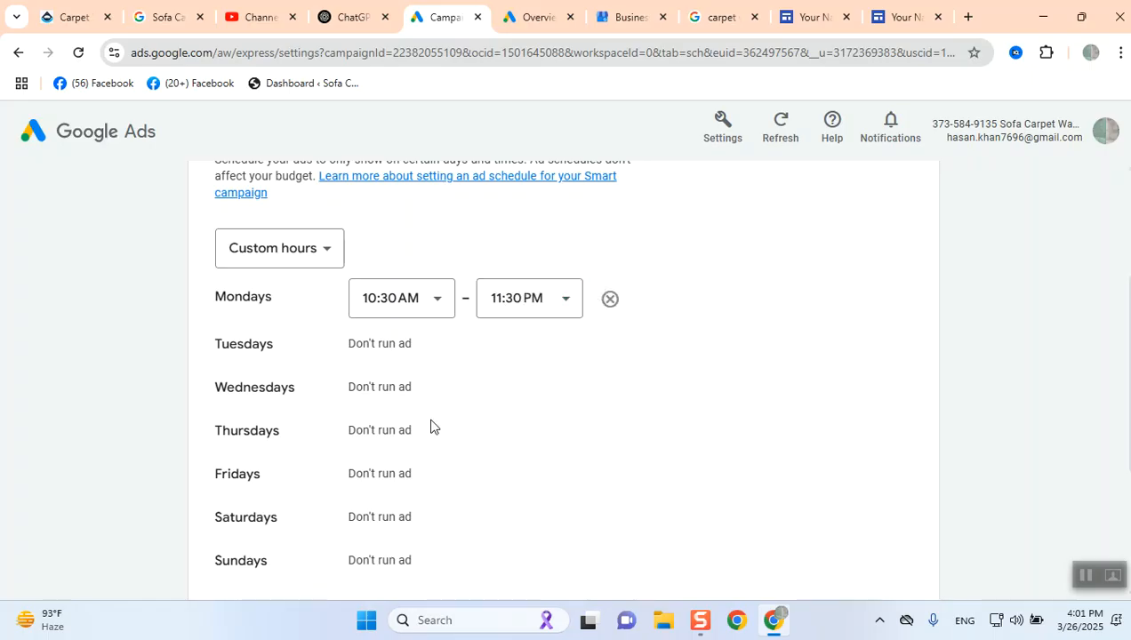
- Add a Tuesdays time slot running from 8:15 AM to 11:45 PM
scroll(431, 427, "down", 3)
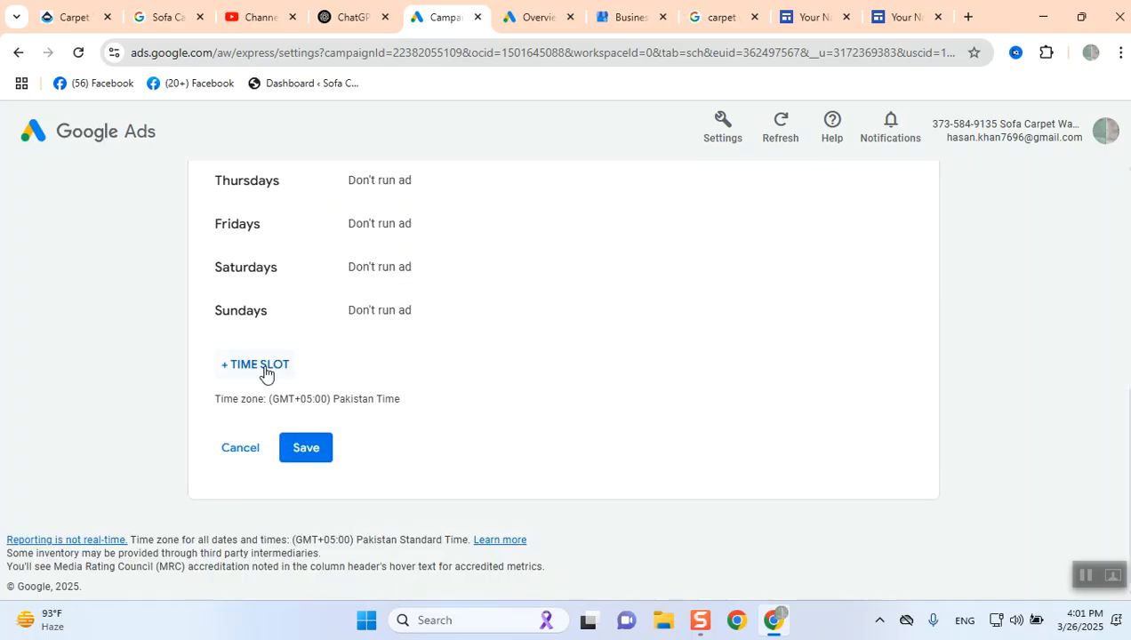
scroll(271, 396, "up", 5)
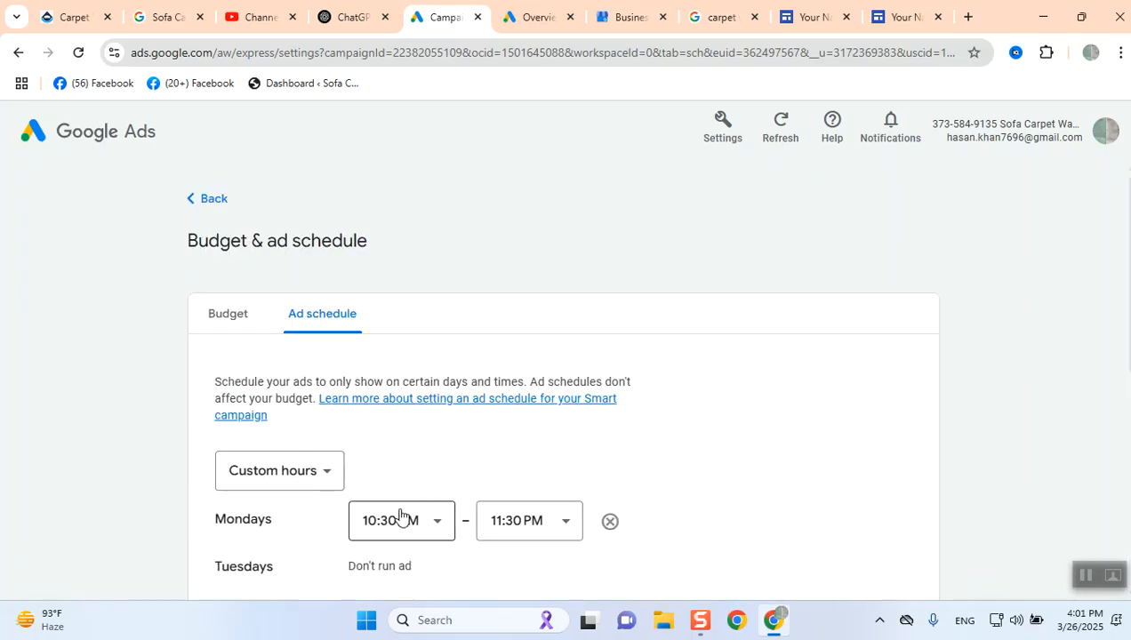
scroll(382, 525, "down", 1)
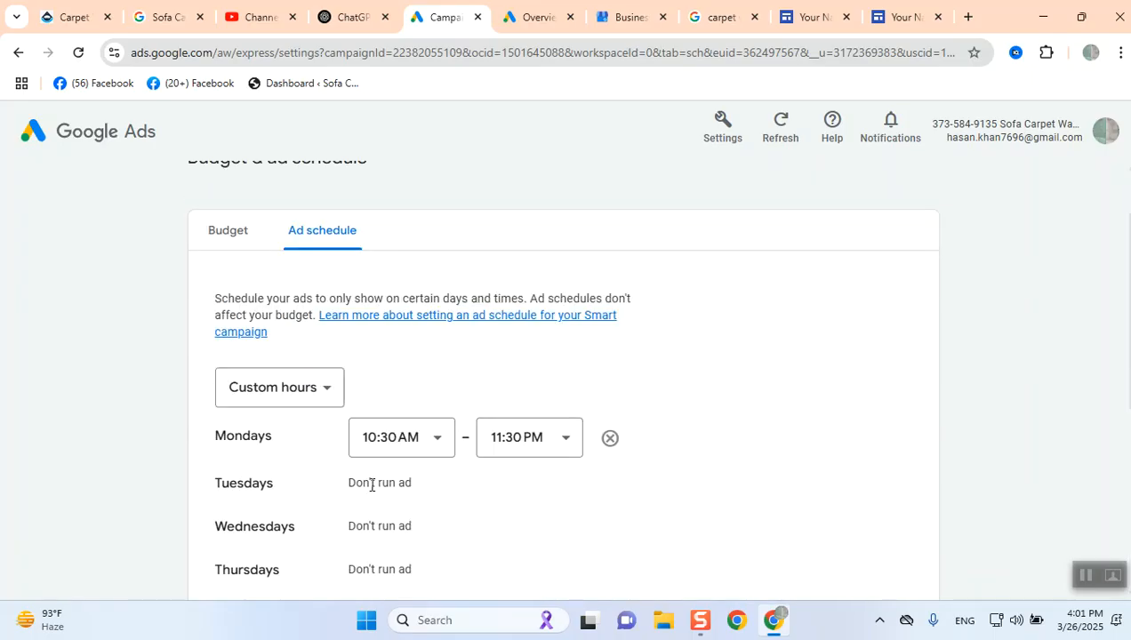
scroll(371, 485, "down", 4)
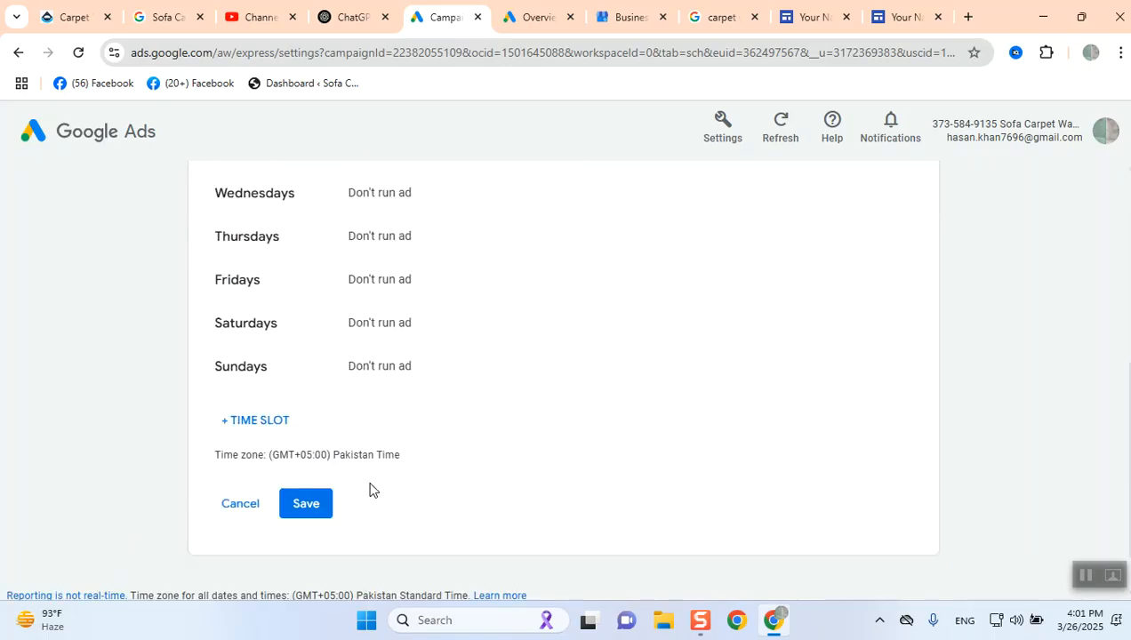
left_click(258, 422)
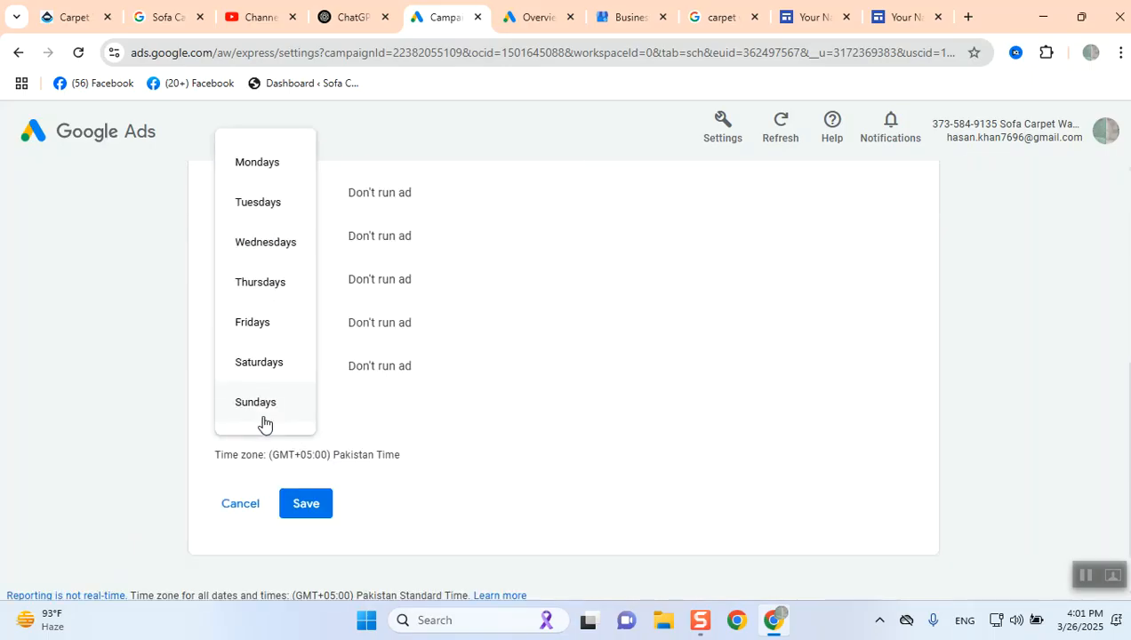
left_click(255, 207)
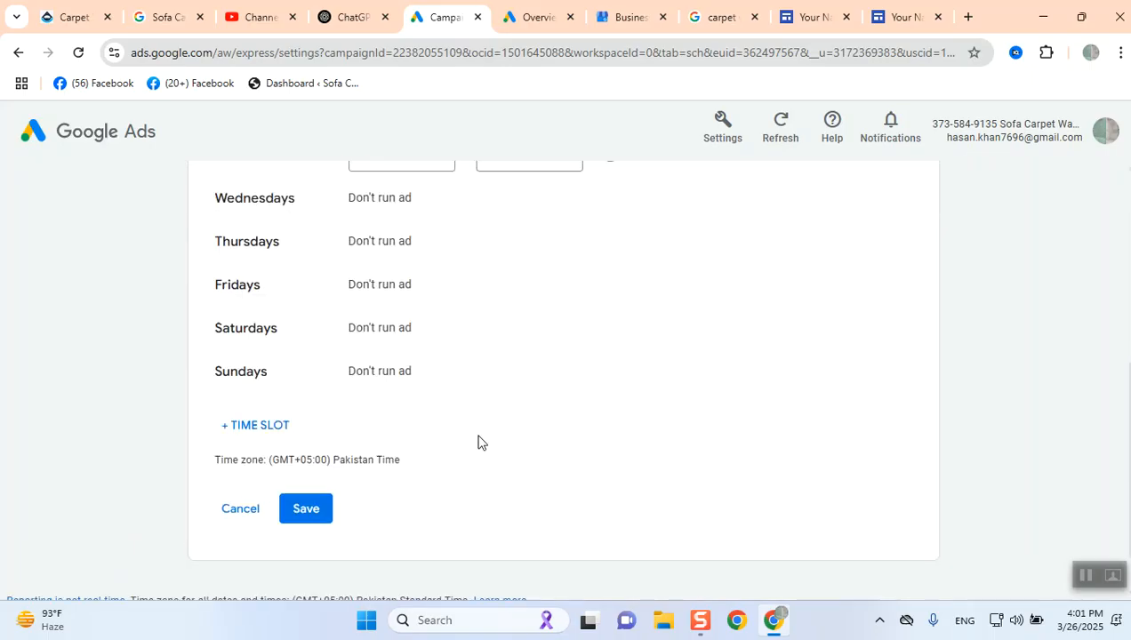
scroll(479, 441, "up", 3)
left_click(419, 401)
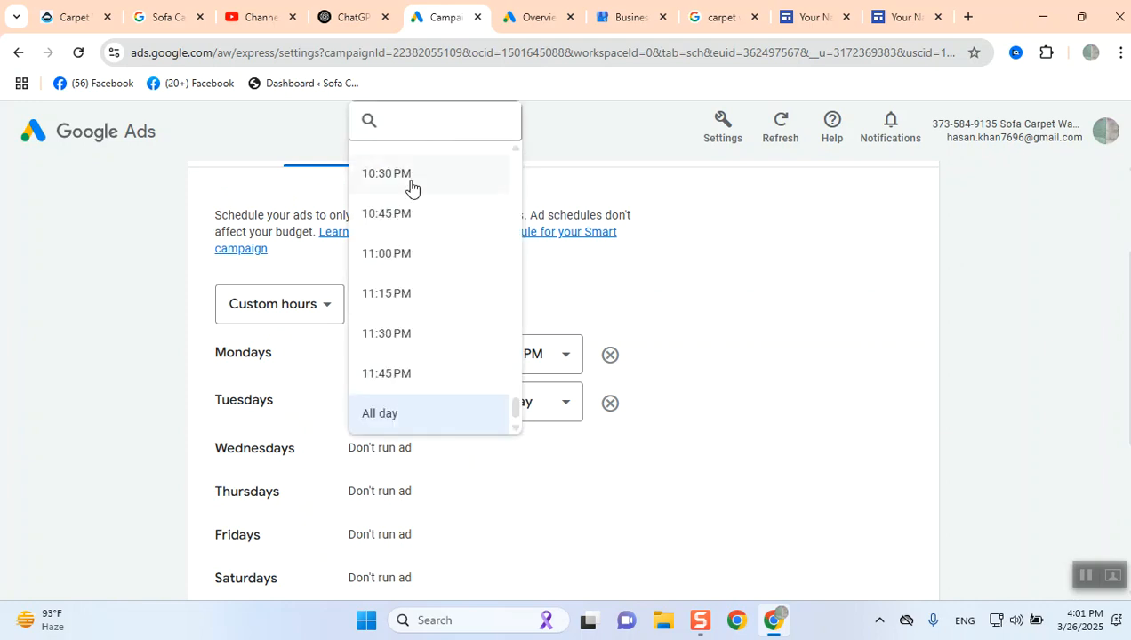
scroll(404, 278, "up", 10)
scroll(407, 278, "up", 20)
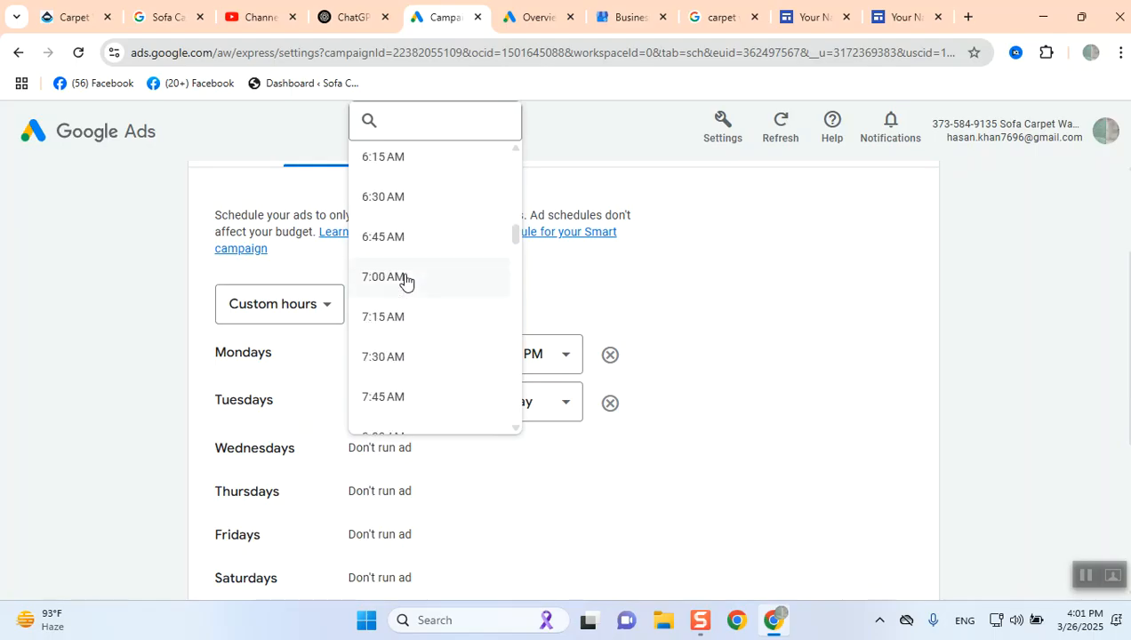
scroll(399, 285, "down", 2)
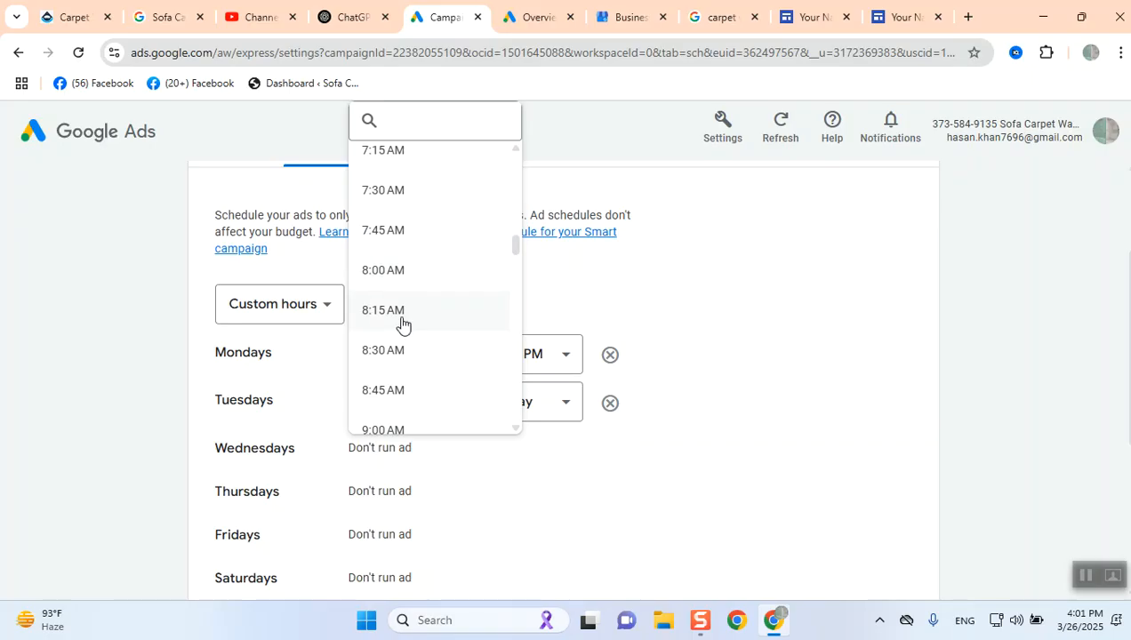
left_click(401, 322)
left_click(522, 405)
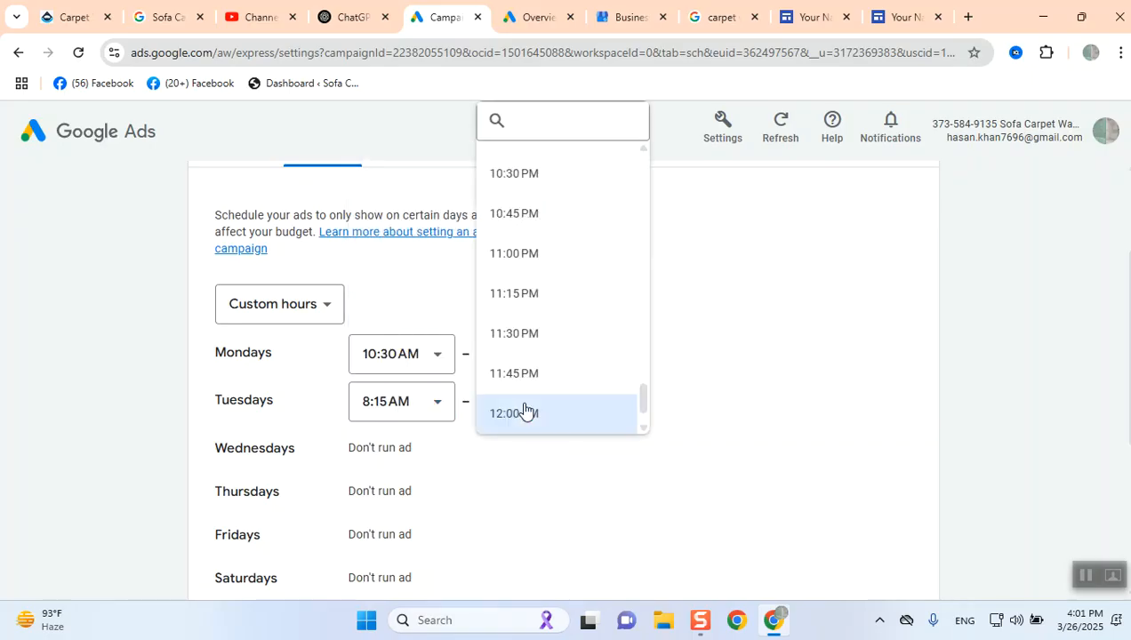
scroll(519, 379, "down", 1)
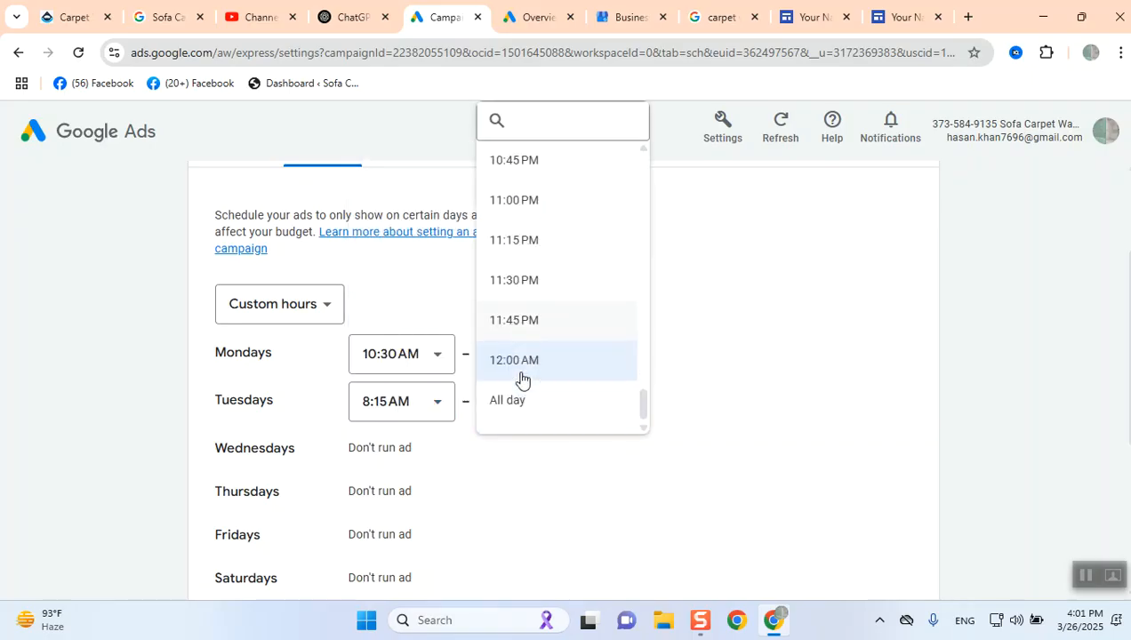
left_click(526, 331)
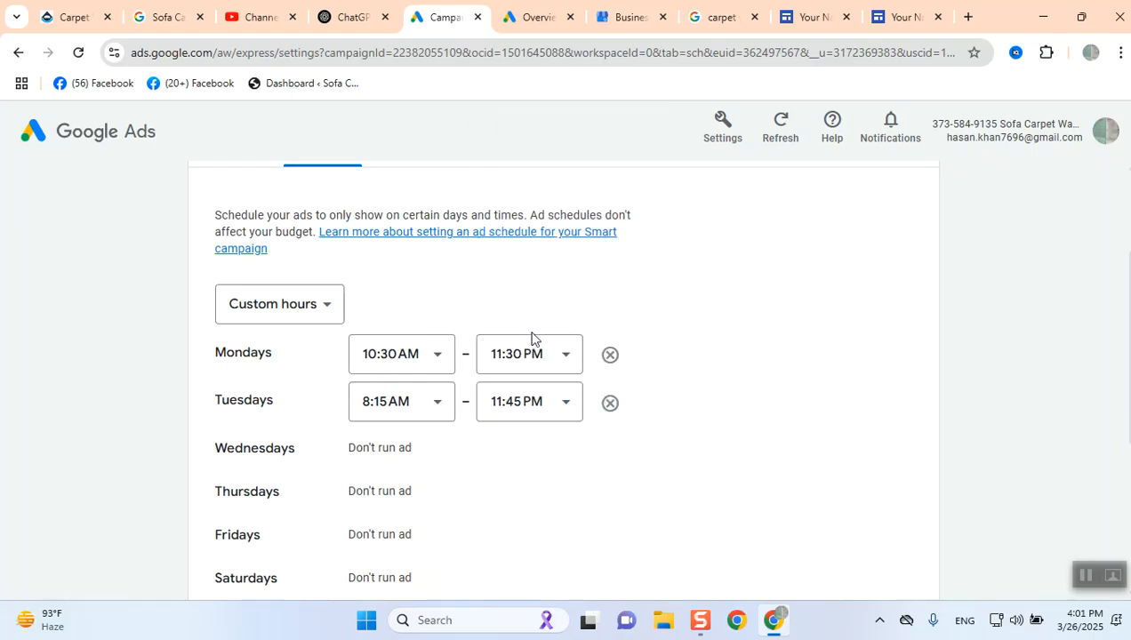
- Save the custom ad schedule and go back to the campaign dashboard
scroll(747, 343, "down", 4)
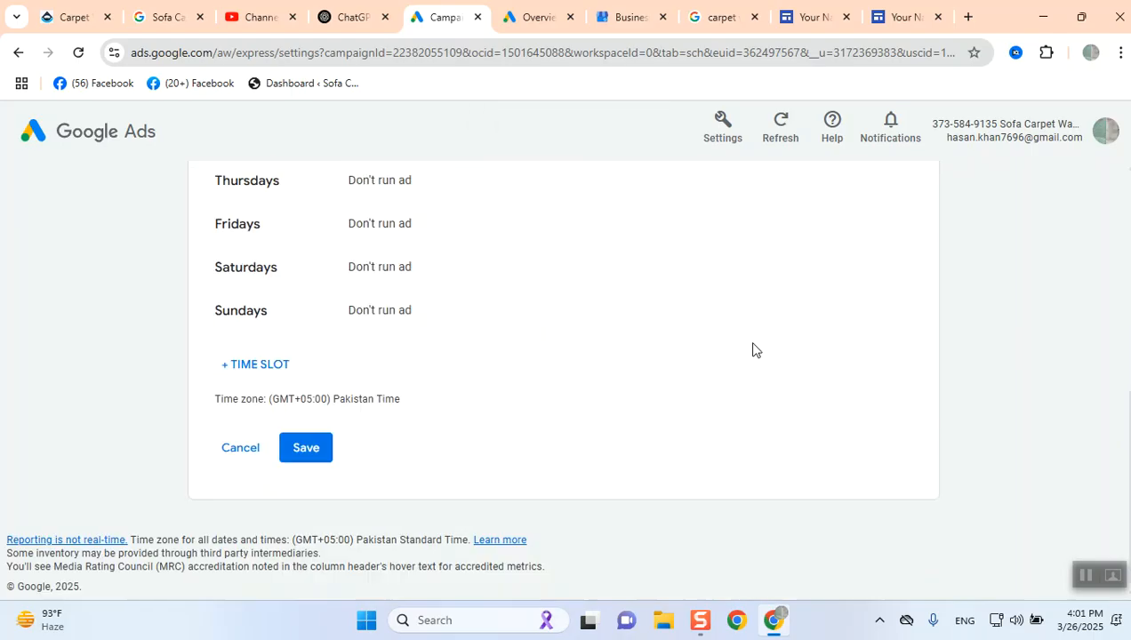
left_click(308, 447)
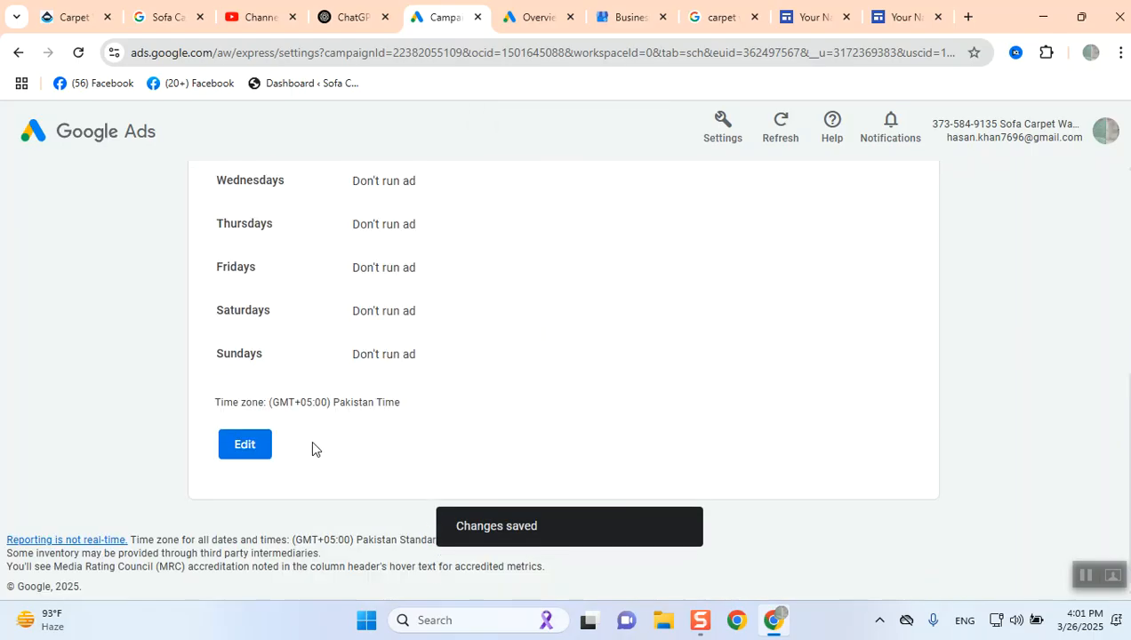
scroll(506, 522, "up", 5)
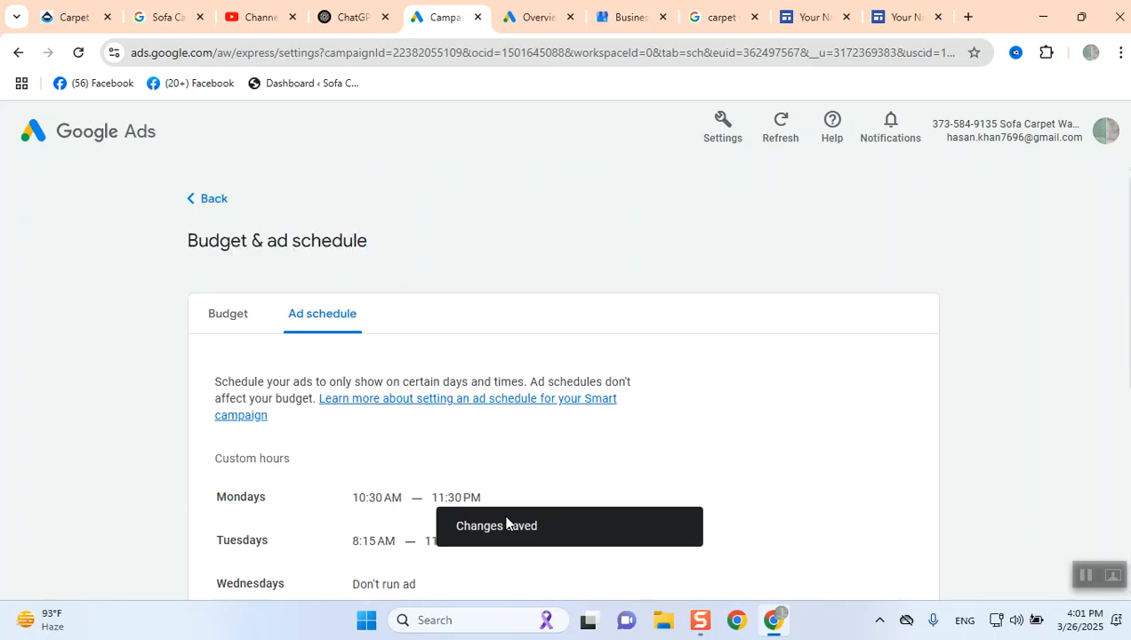
left_click(197, 206)
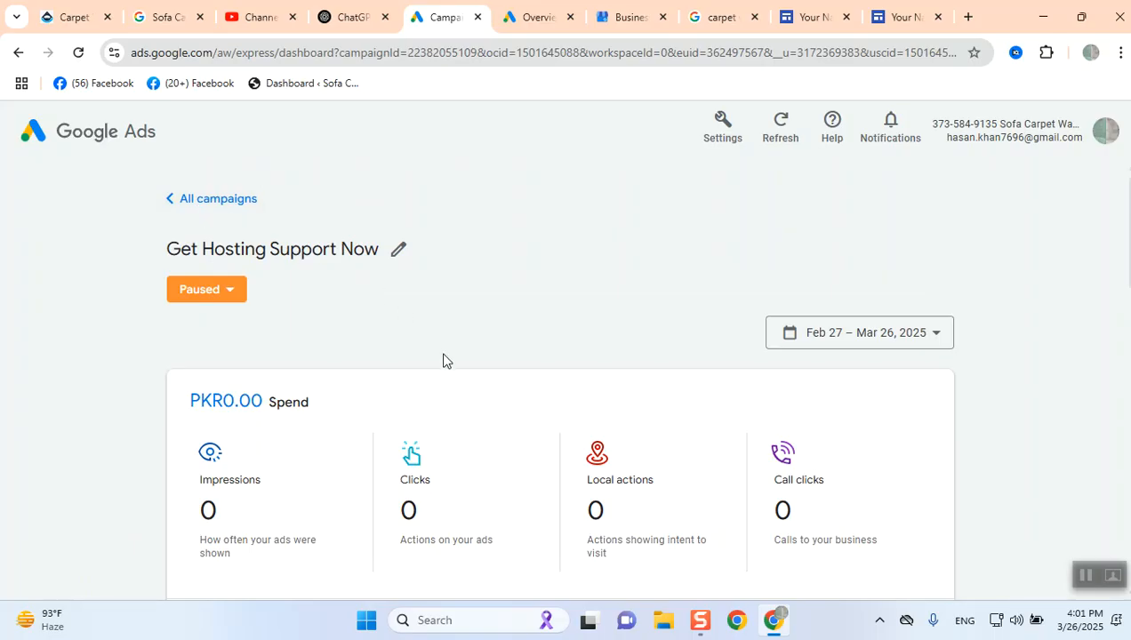
scroll(444, 358, "down", 2)
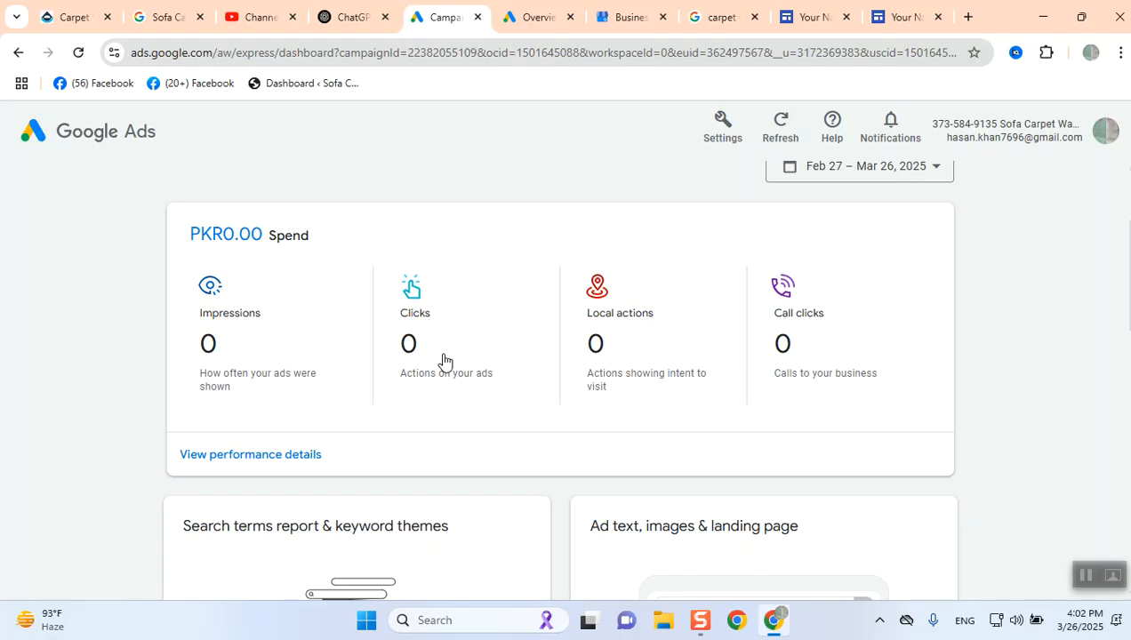
scroll(531, 446, "up", 2)
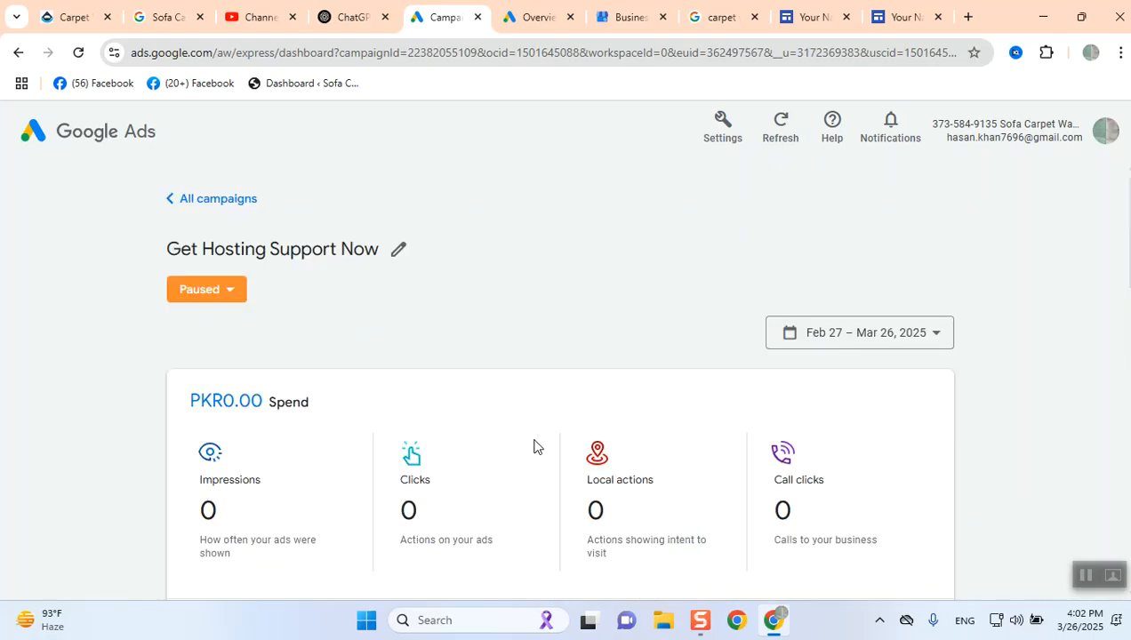